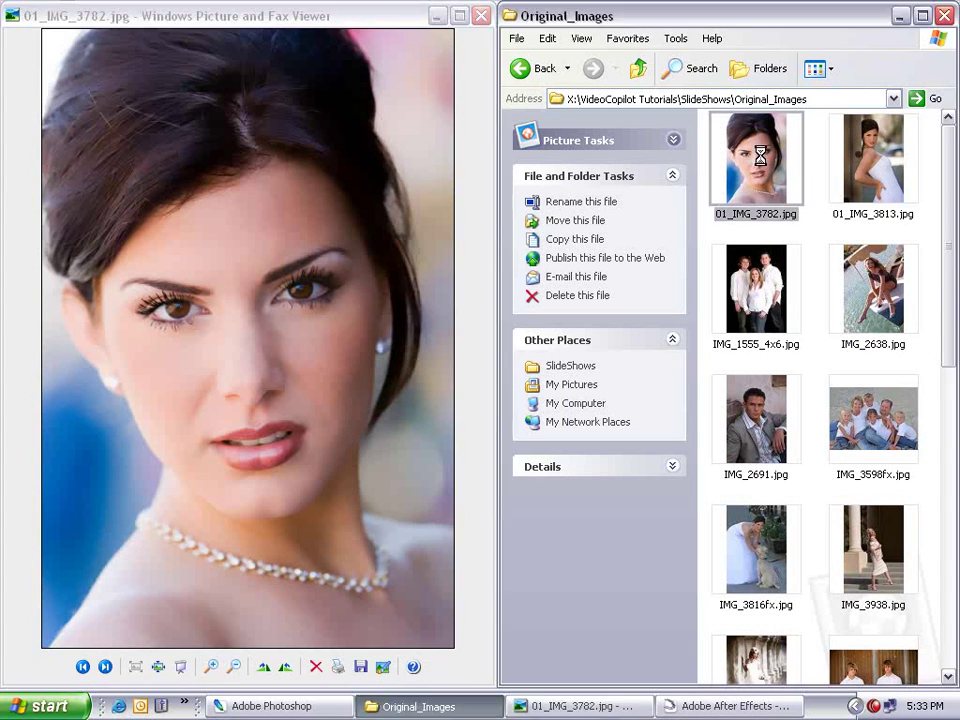
# Step: Preview the 01_IMG_3782, IMG_2638 and IMG_2691 photos in Picture and Fax Viewer
pyautogui.doubleClick(739, 139)
pyautogui.click(895, 190)
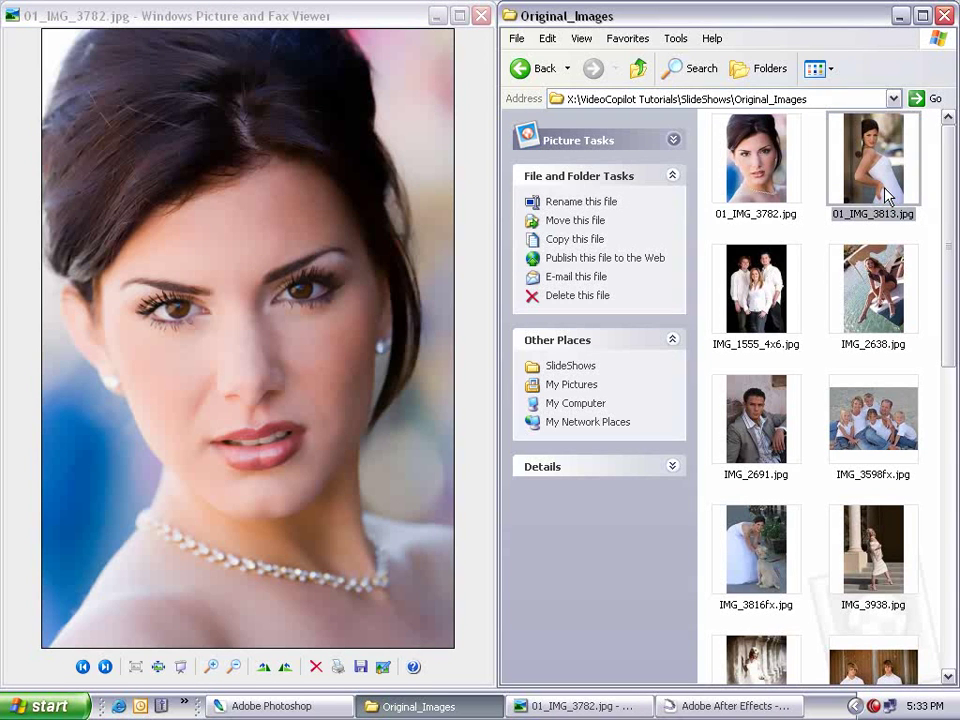
pyautogui.click(775, 268)
pyautogui.doubleClick(838, 292)
pyautogui.doubleClick(786, 422)
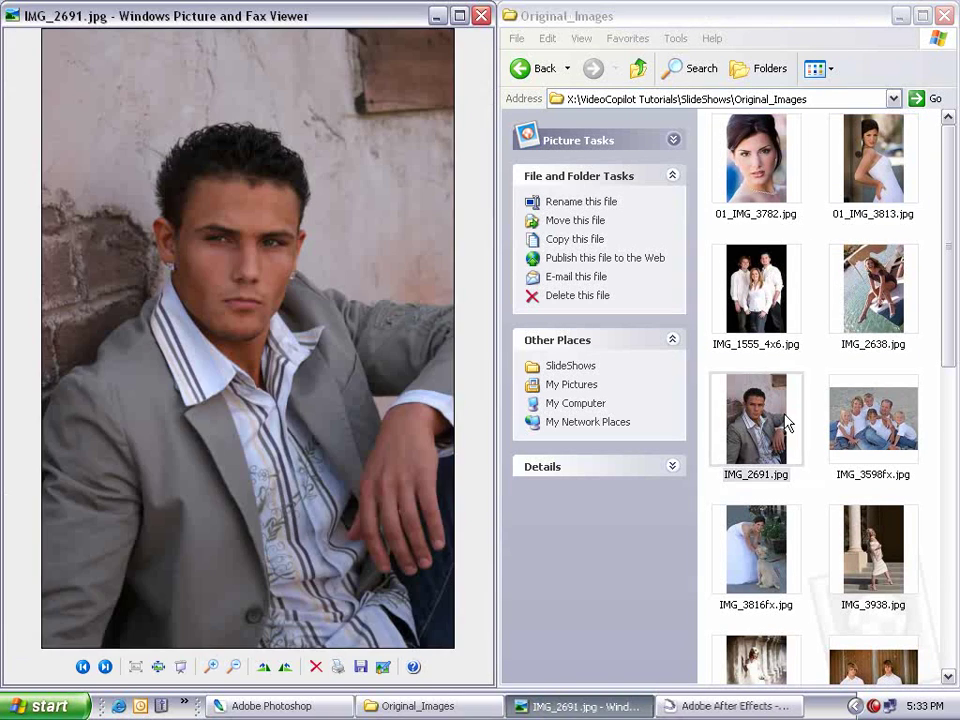
pyautogui.moveTo(948, 318); pyautogui.dragTo(926, 476)
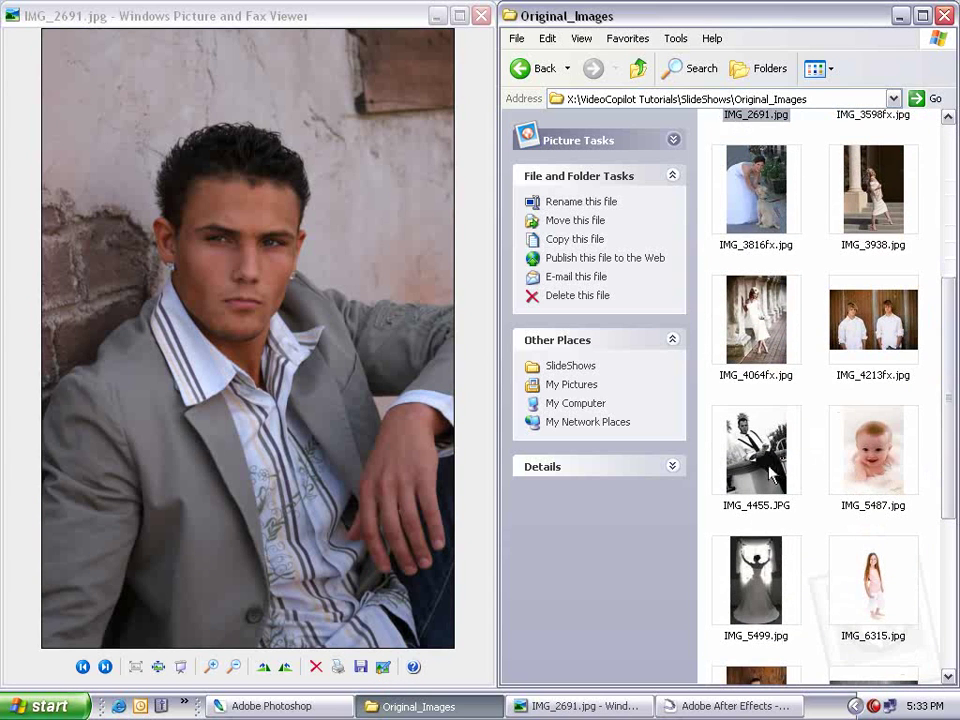
pyautogui.moveTo(944, 407)
pyautogui.mouseDown()
pyautogui.moveTo(950, 590)
pyautogui.moveTo(948, 198)
pyautogui.mouseUp()
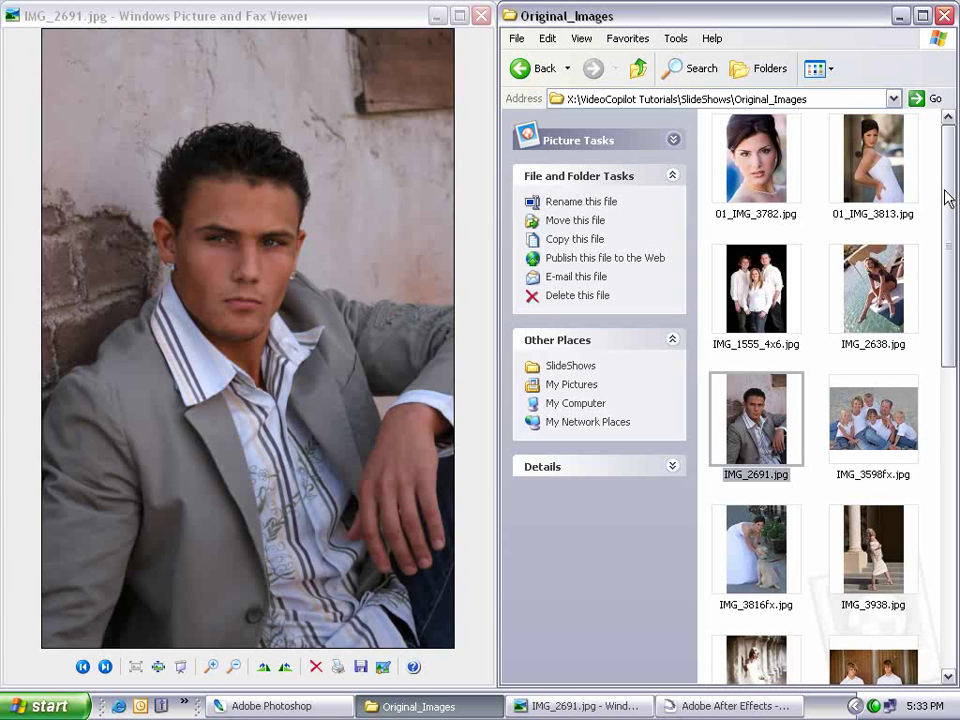
# Step: Browse the Original_Images thumbnails, including 01_IMG_3813 and IMG_1555_4x6, then switch to Photoshop
pyautogui.click(834, 163)
pyautogui.click(776, 154)
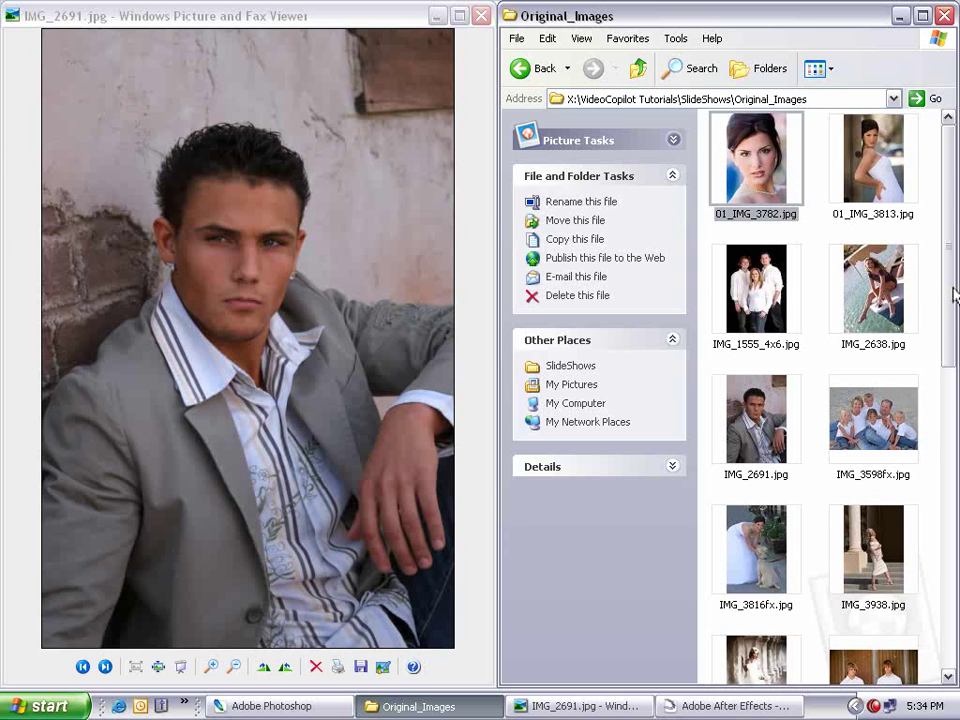
pyautogui.scroll(-8, 955, 295)
pyautogui.scroll(-3, 934, 521)
pyautogui.moveTo(912, 655)
pyautogui.mouseDown()
pyautogui.moveTo(896, 658)
pyautogui.moveTo(726, 350)
pyautogui.mouseUp()
pyautogui.click(874, 624)
pyautogui.scroll(10, 923, 280)
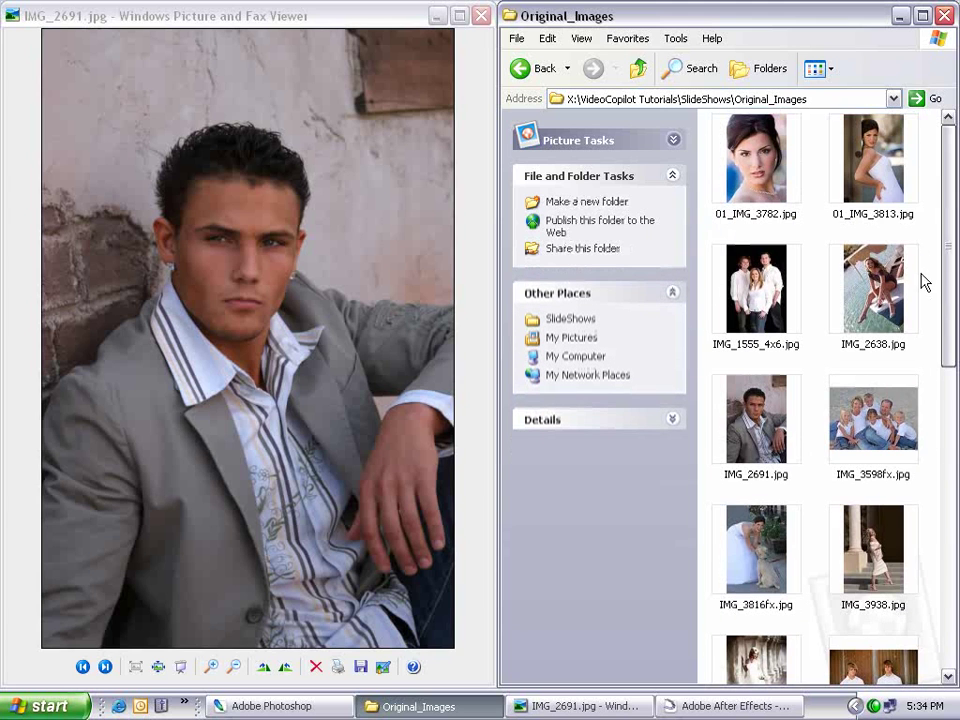
pyautogui.click(925, 180)
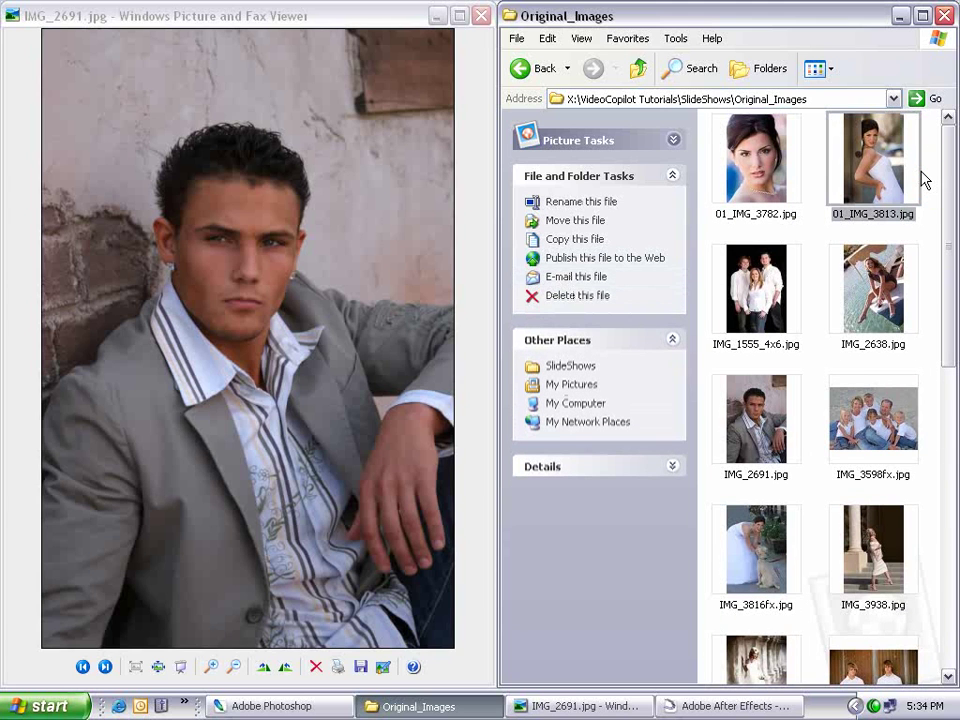
pyautogui.click(775, 285)
pyautogui.click(873, 310)
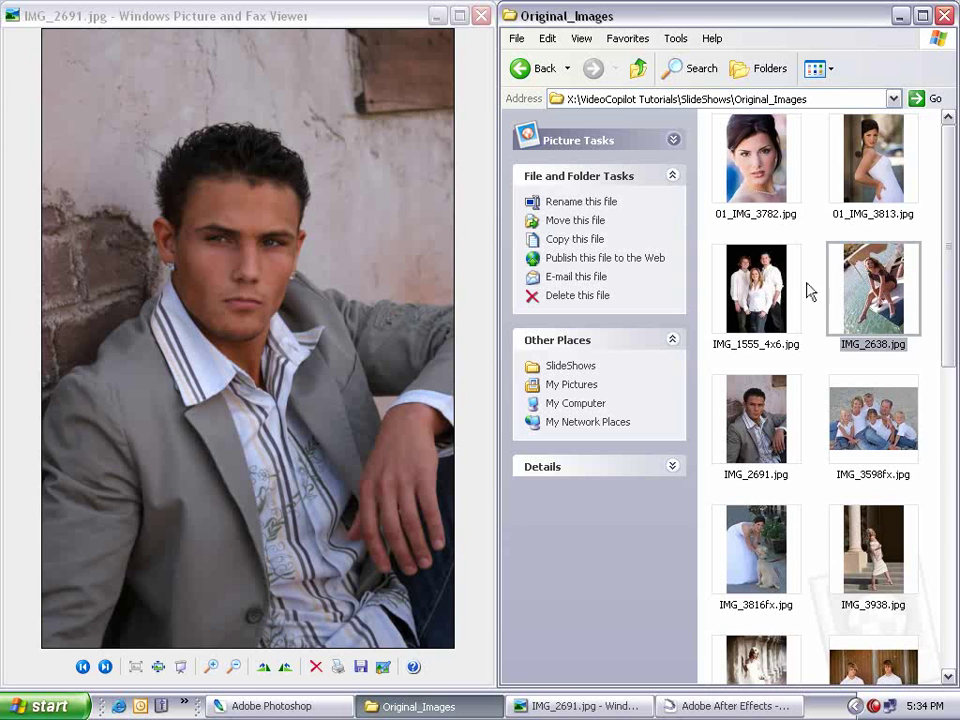
pyautogui.hotkey('alt', 'Tab')
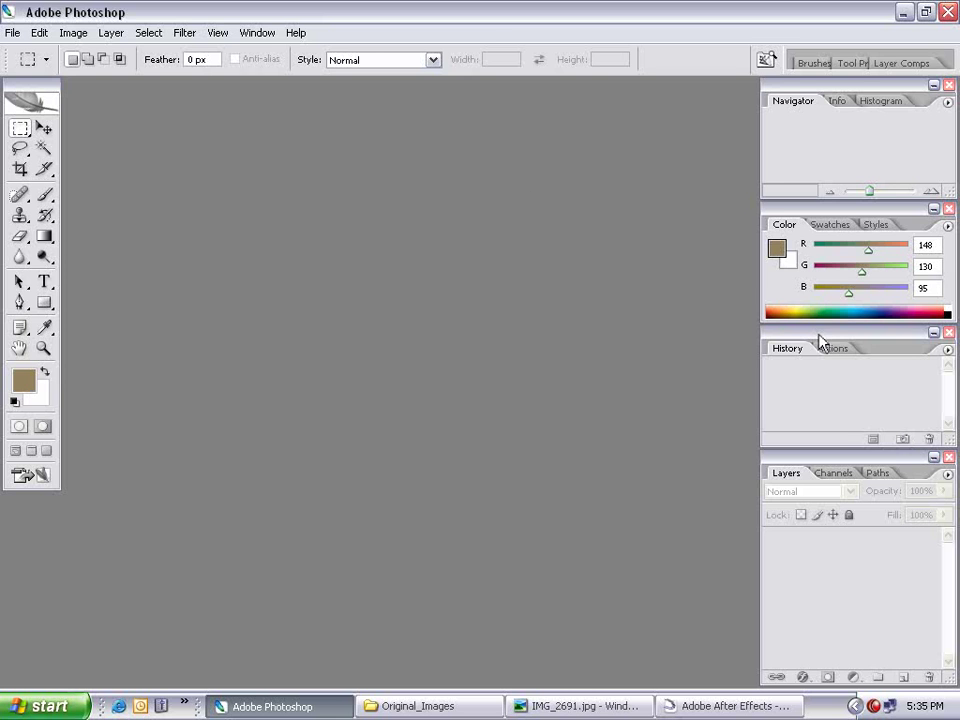
# Step: Open 01_IMG_3782.jpg in Photoshop and float the History/Actions palette
pyautogui.click(478, 707)
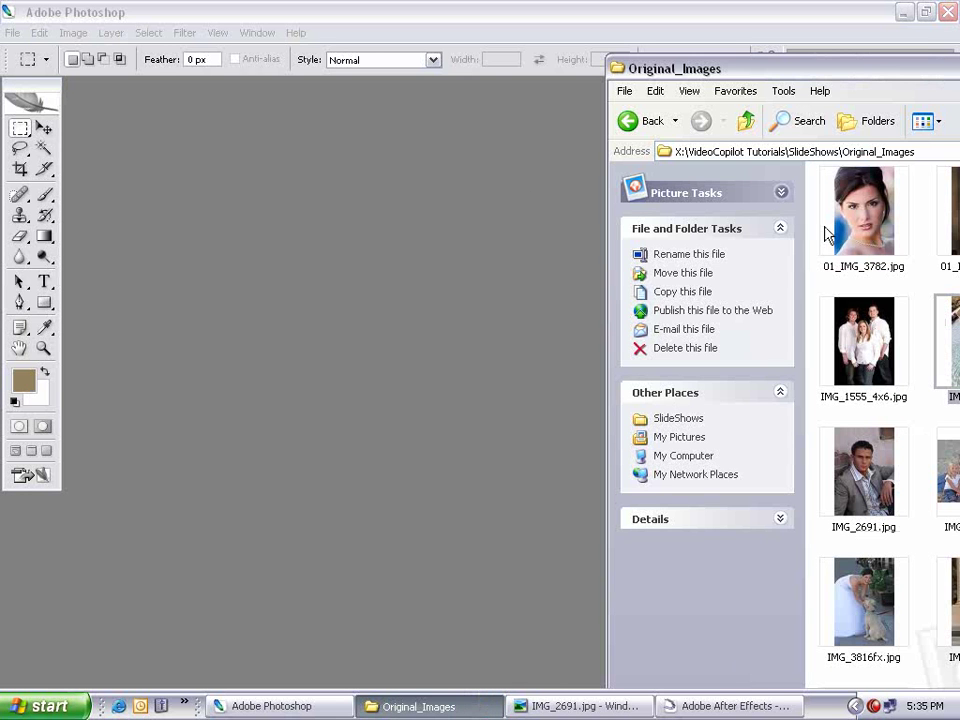
pyautogui.moveTo(826, 235); pyautogui.dragTo(318, 305)
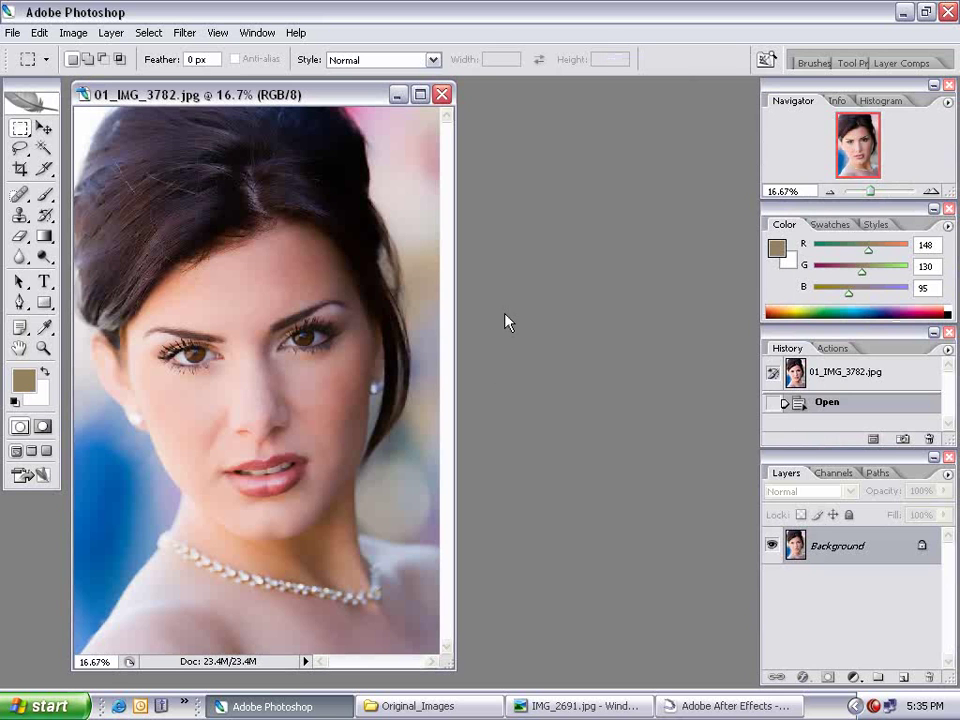
pyautogui.moveTo(826, 334); pyautogui.dragTo(540, 160)
pyautogui.moveTo(660, 266); pyautogui.dragTo(768, 485)
# Step: Create a new action 'Resize to 800x600' in Default Actions and start recording
pyautogui.click(540, 173)
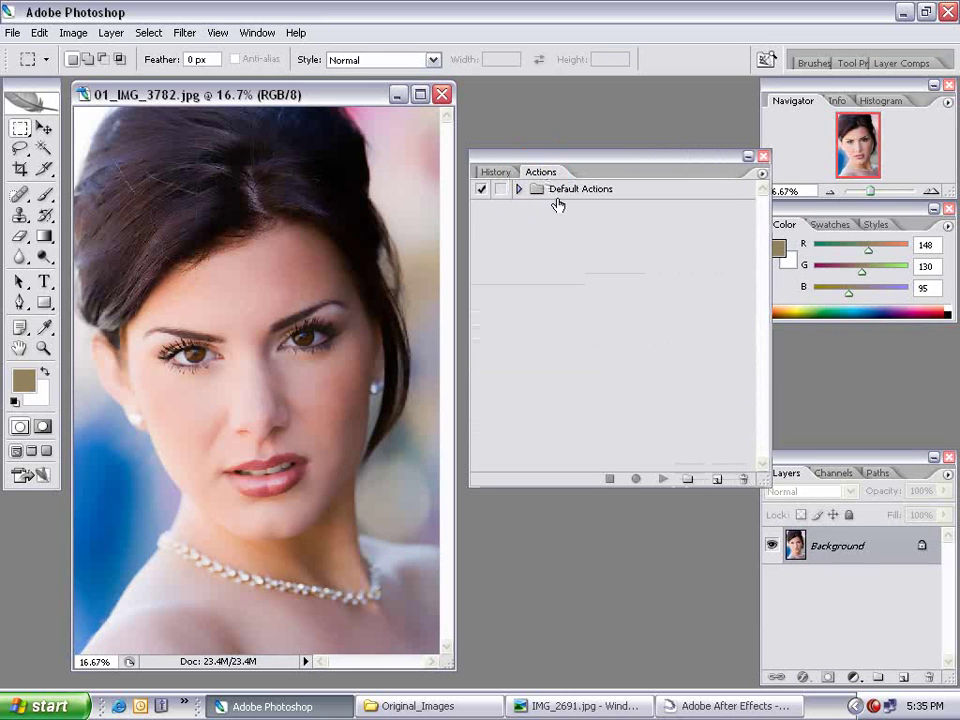
pyautogui.click(519, 190)
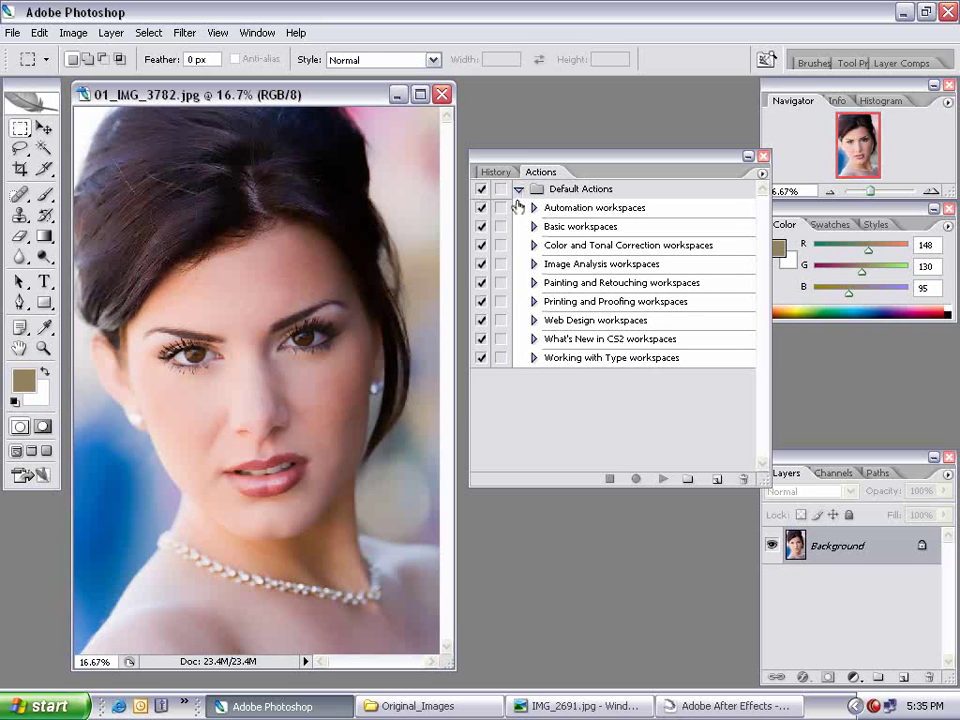
pyautogui.click(572, 191)
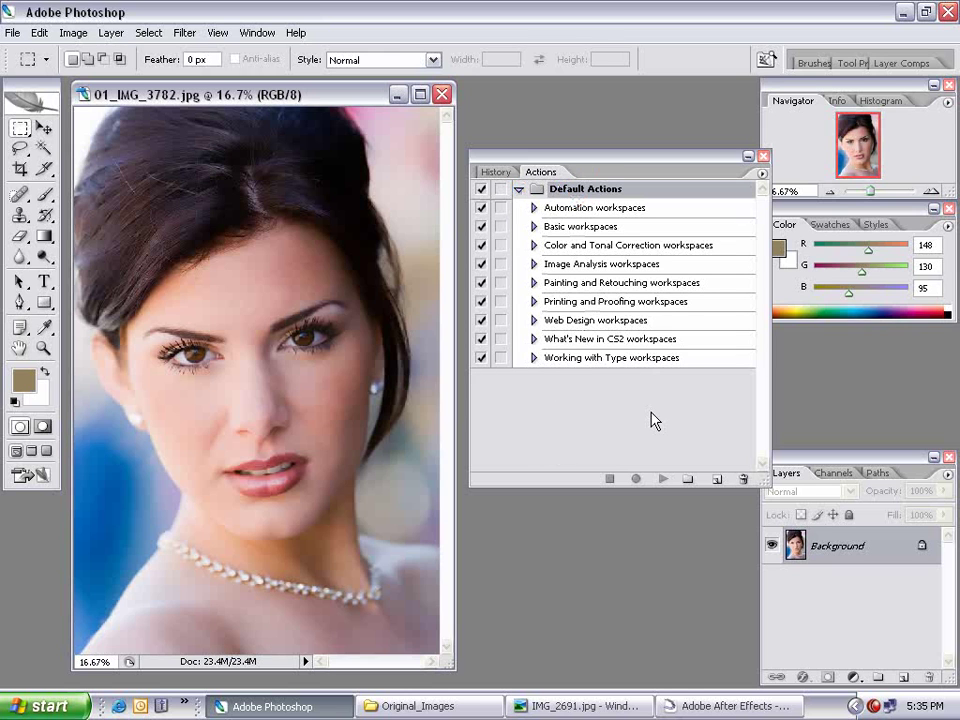
pyautogui.click(716, 479)
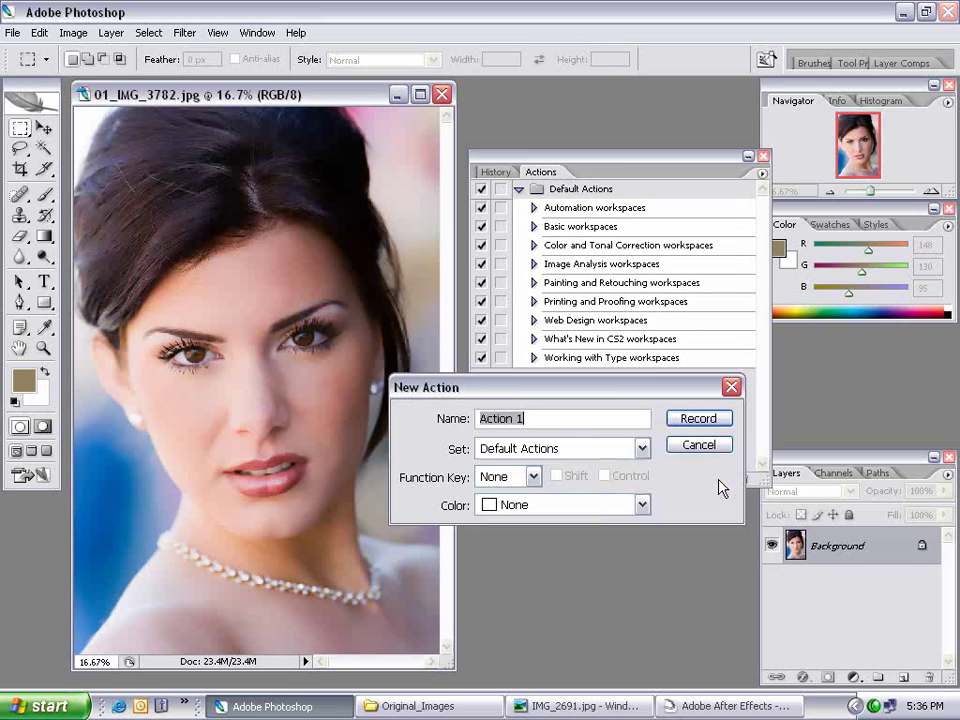
pyautogui.write('Re')
pyautogui.write('size to 80')
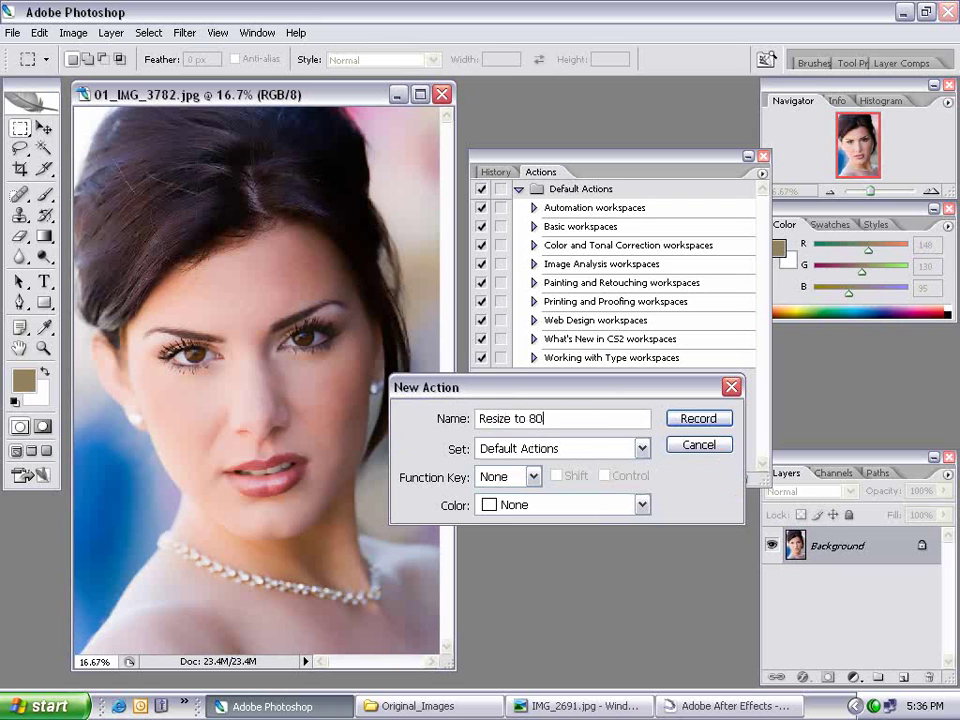
pyautogui.write('0x600')
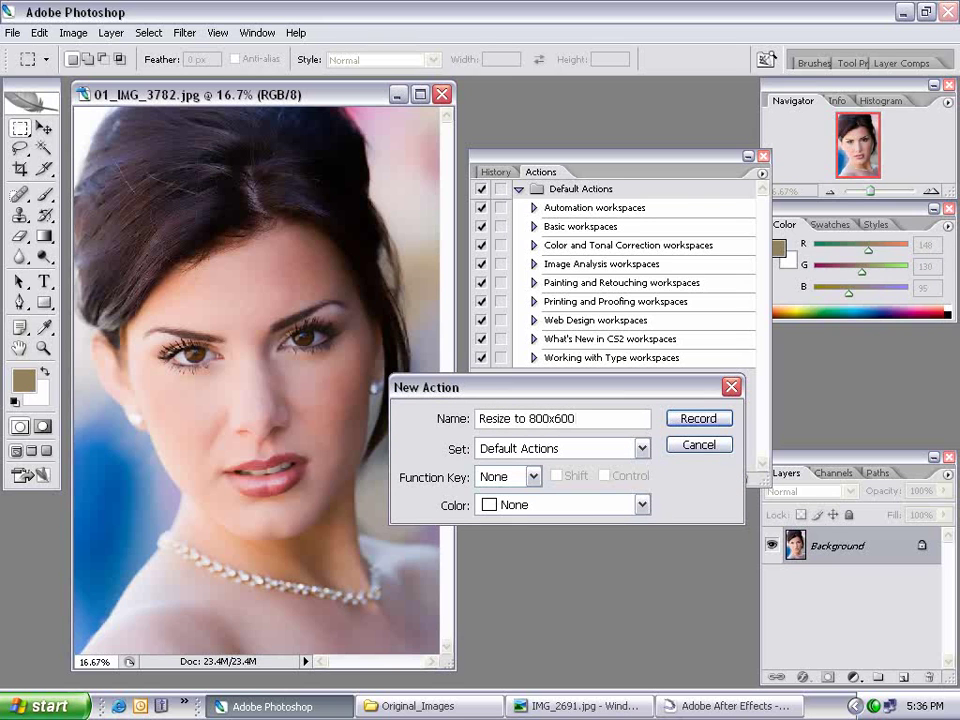
pyautogui.click(698, 419)
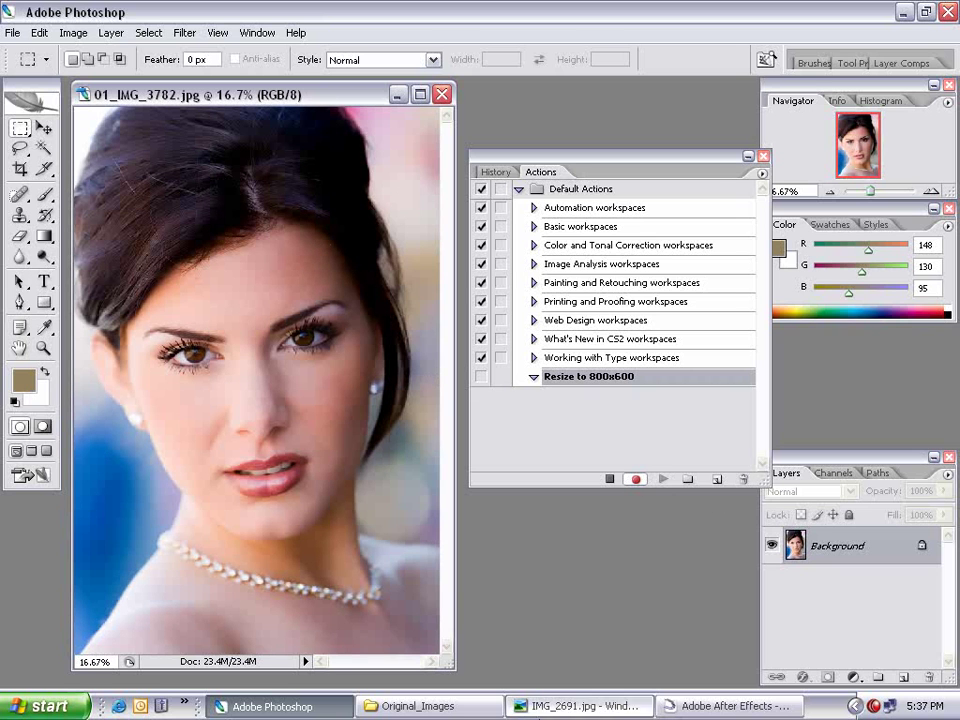
pyautogui.click(418, 706)
# Step: Record a Fit Image resize constraining the portrait to 800 × 600 pixels
pyautogui.click(321, 11)
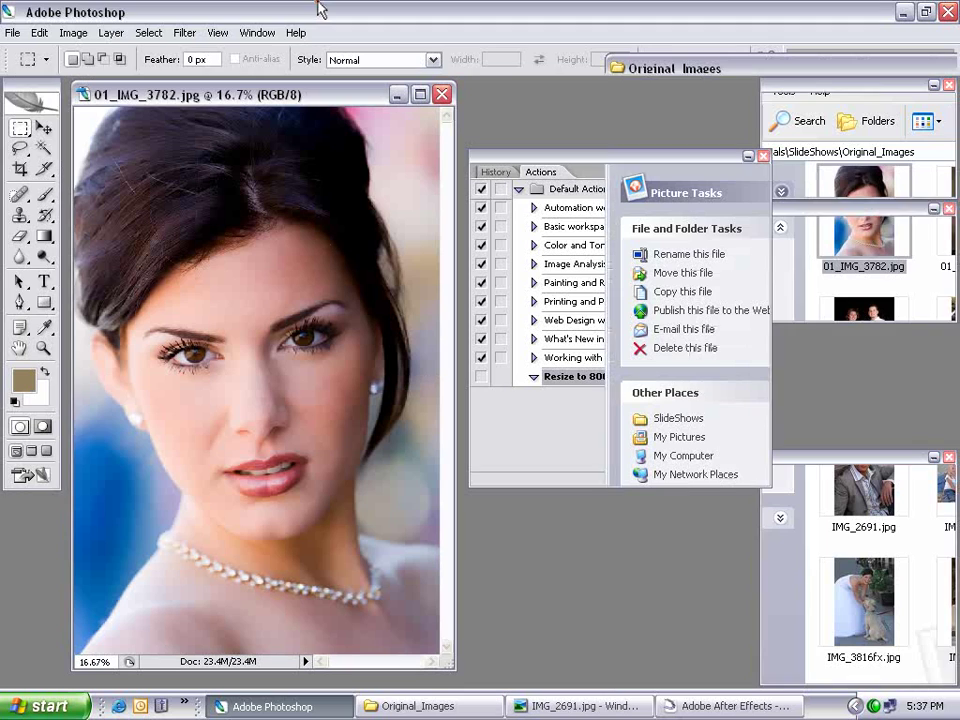
pyautogui.click(12, 33)
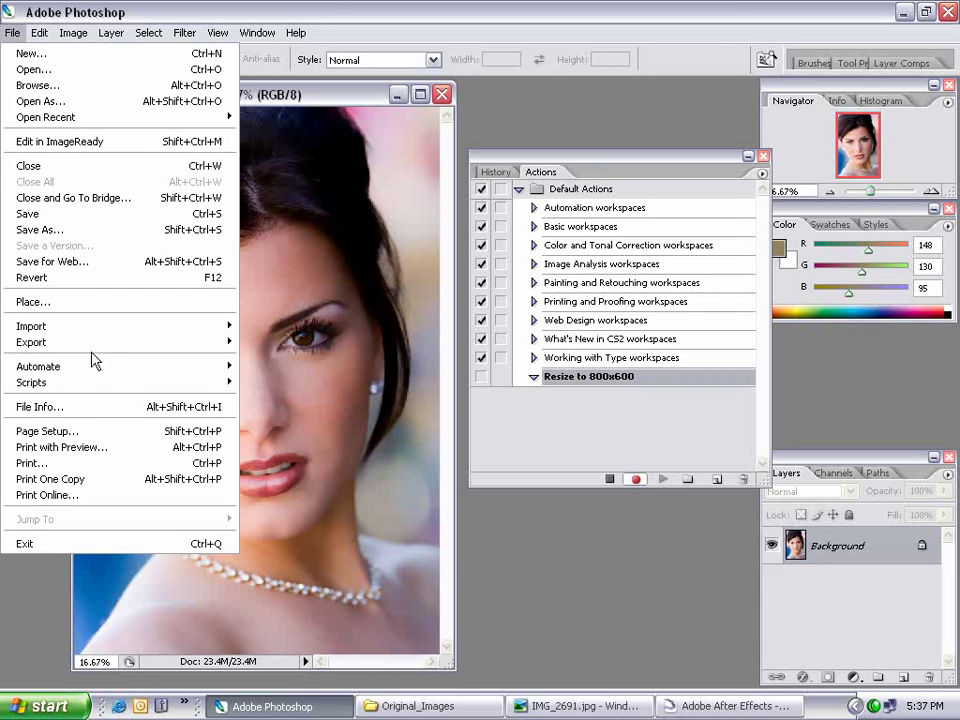
pyautogui.moveTo(38, 366)
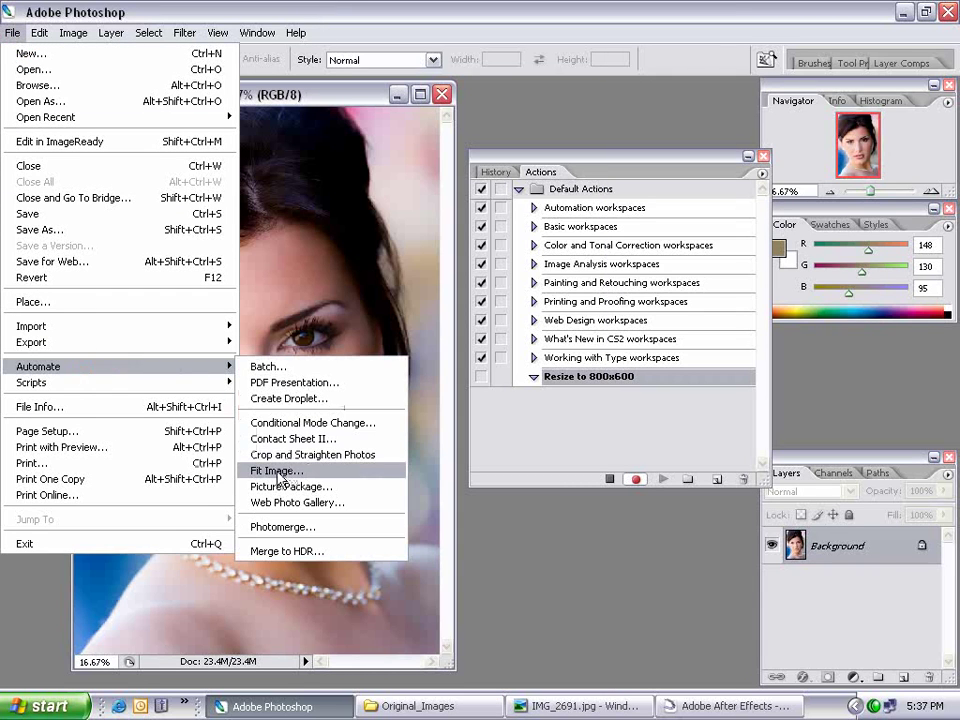
pyautogui.click(289, 470)
pyautogui.moveTo(449, 305); pyautogui.dragTo(465, 497)
pyautogui.write('800')
pyautogui.press('Tab')
pyautogui.write('600')
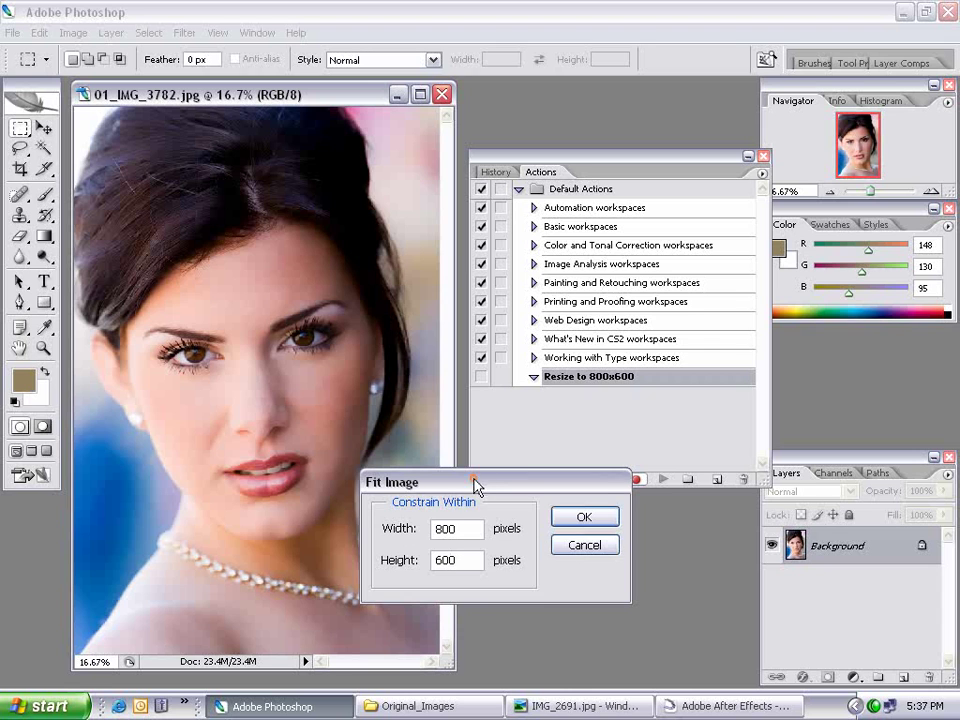
pyautogui.moveTo(476, 487); pyautogui.dragTo(513, 498)
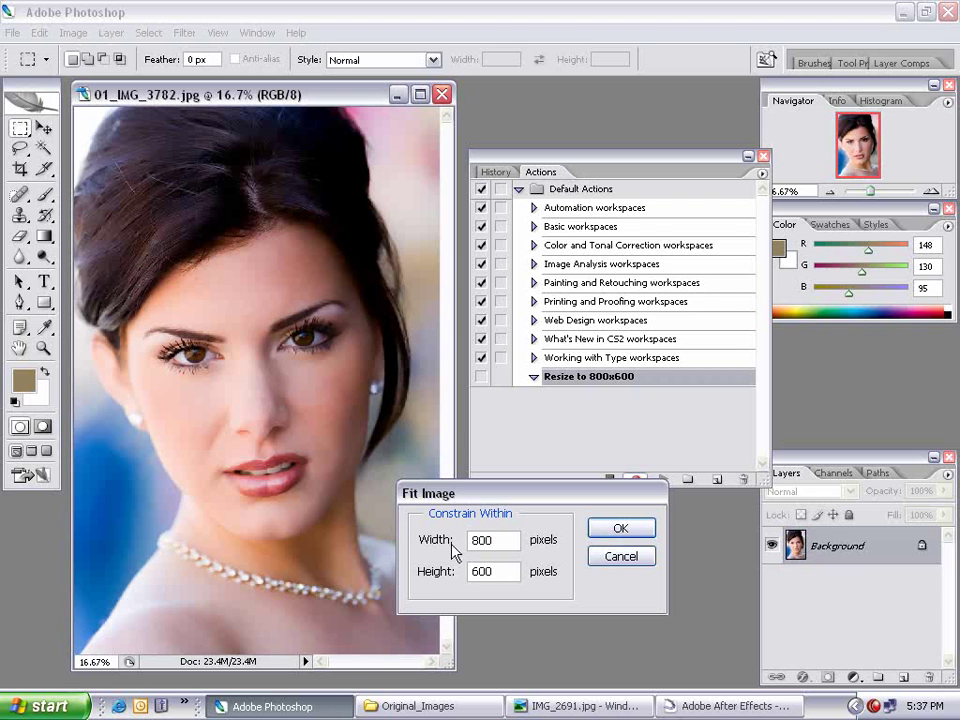
pyautogui.click(487, 548)
pyautogui.click(430, 572)
pyautogui.click(618, 530)
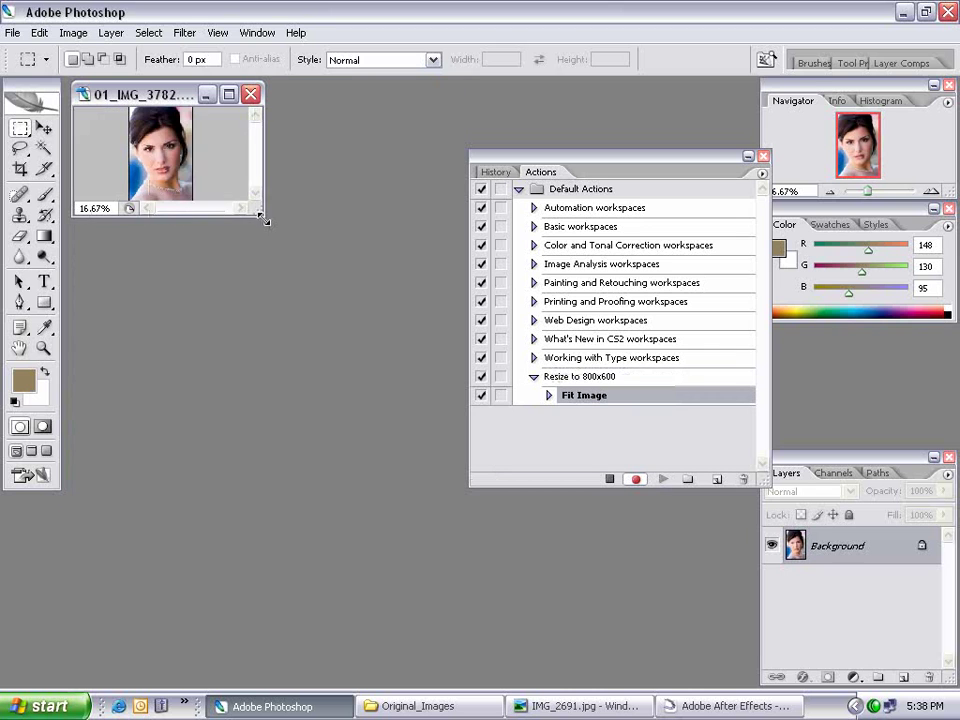
# Step: Check the resized portrait at actual pixels, then close it without saving
pyautogui.moveTo(262, 218)
pyautogui.mouseDown()
pyautogui.moveTo(300, 285)
pyautogui.moveTo(420, 430)
pyautogui.mouseUp()
pyautogui.click(43, 348)
pyautogui.click(266, 247)
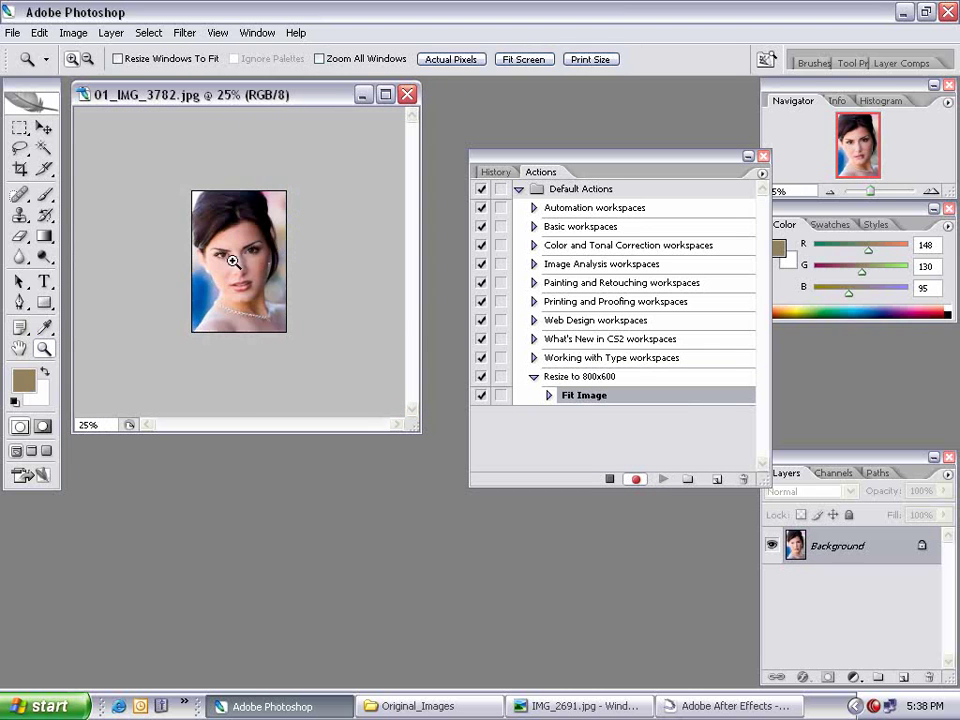
pyautogui.rightClick(234, 258)
pyautogui.click(253, 285)
pyautogui.moveTo(415, 430)
pyautogui.mouseDown()
pyautogui.moveTo(459, 470)
pyautogui.moveTo(604, 686)
pyautogui.mouseUp()
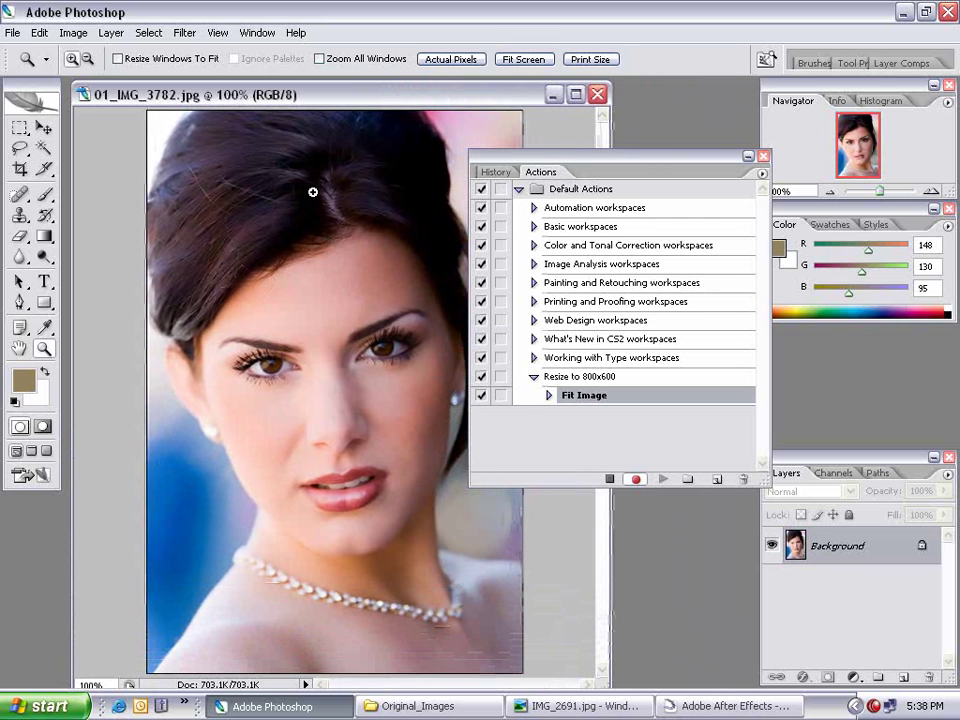
pyautogui.click(43, 128)
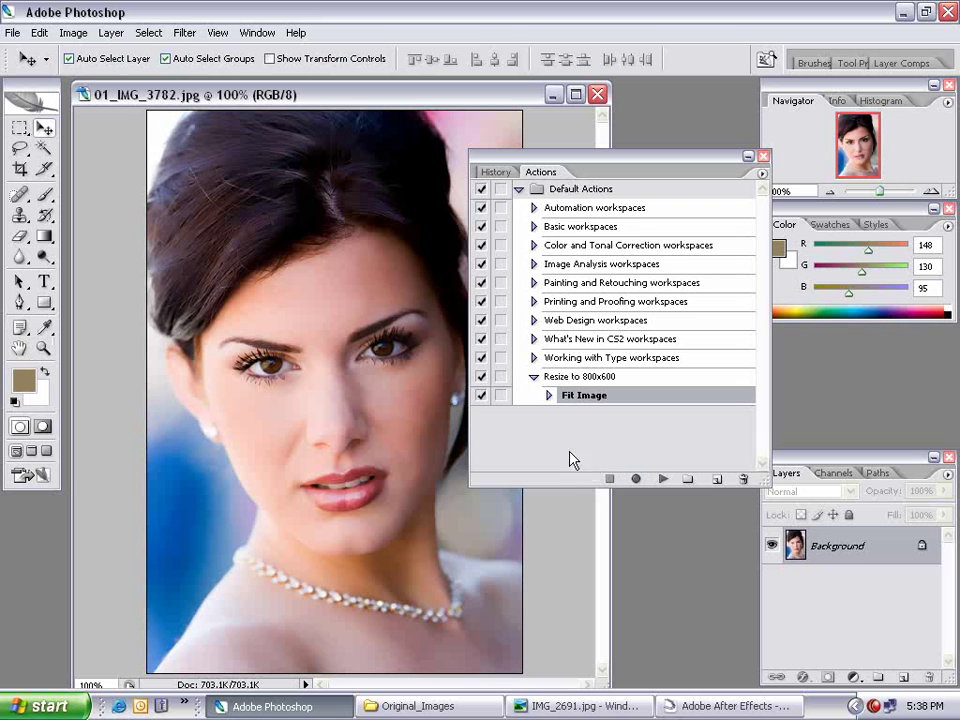
pyautogui.click(597, 94)
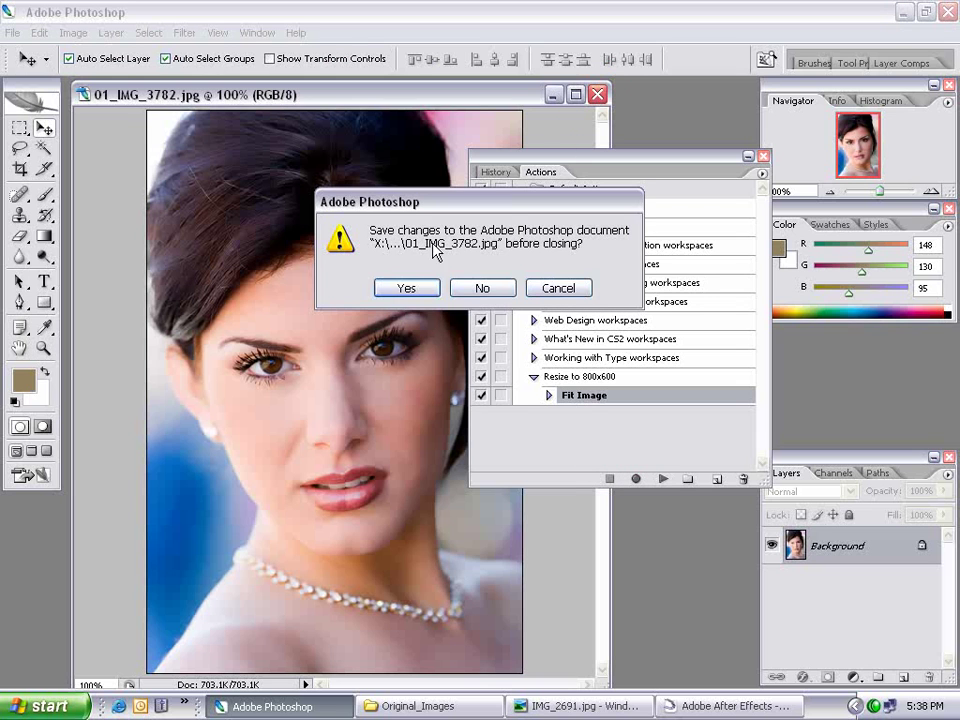
pyautogui.click(482, 288)
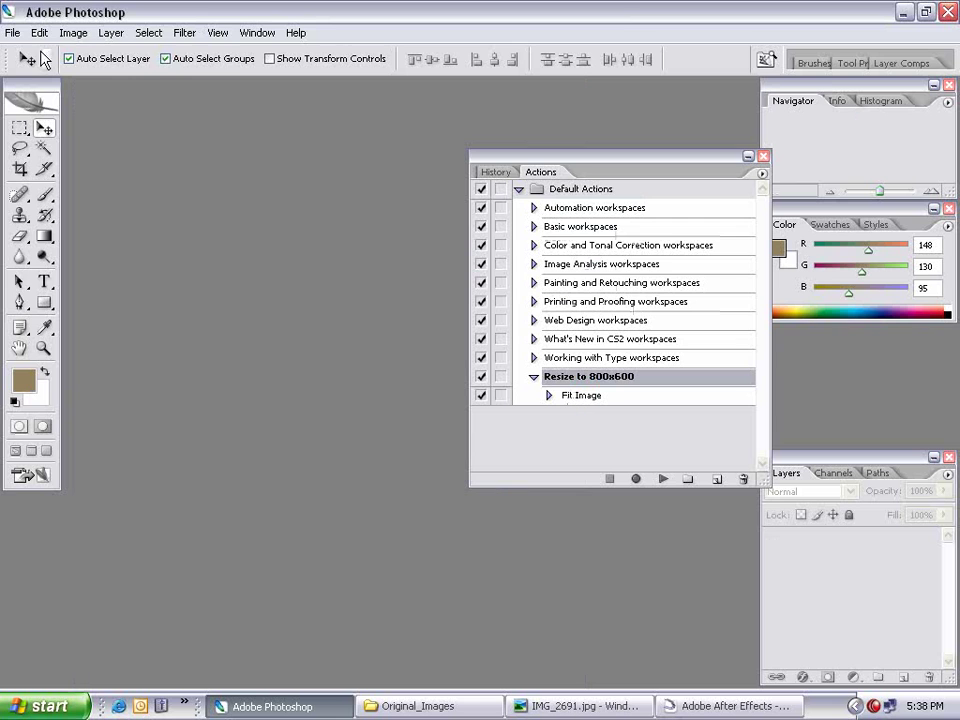
# Step: Set up a Batch run playing the Resize to 800x600 action from Default Actions
pyautogui.click(13, 32)
pyautogui.moveTo(38, 366)
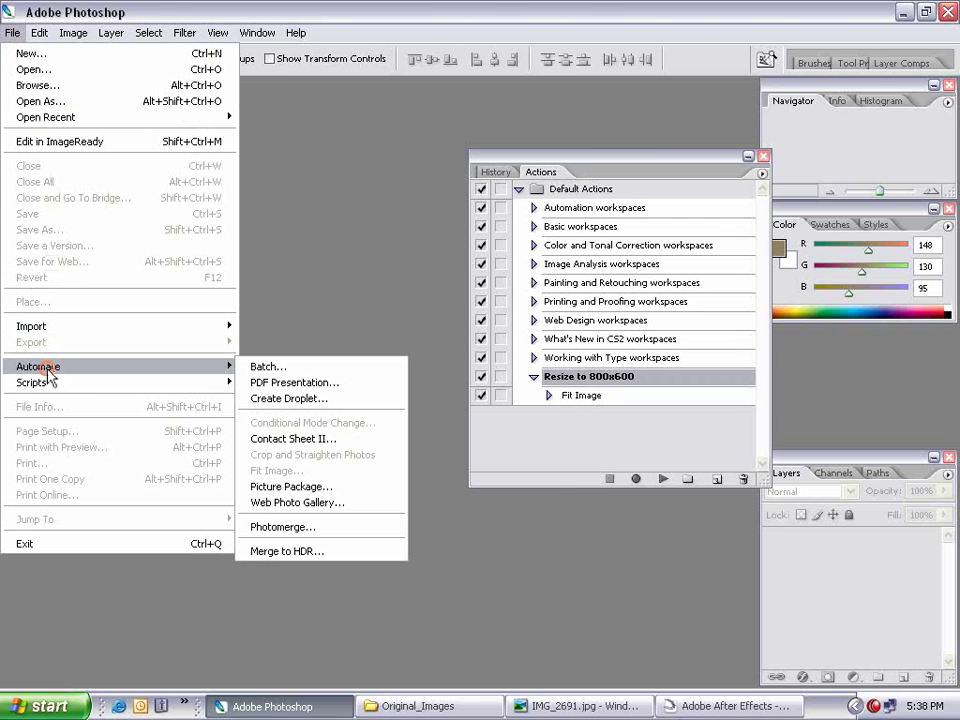
pyautogui.click(262, 369)
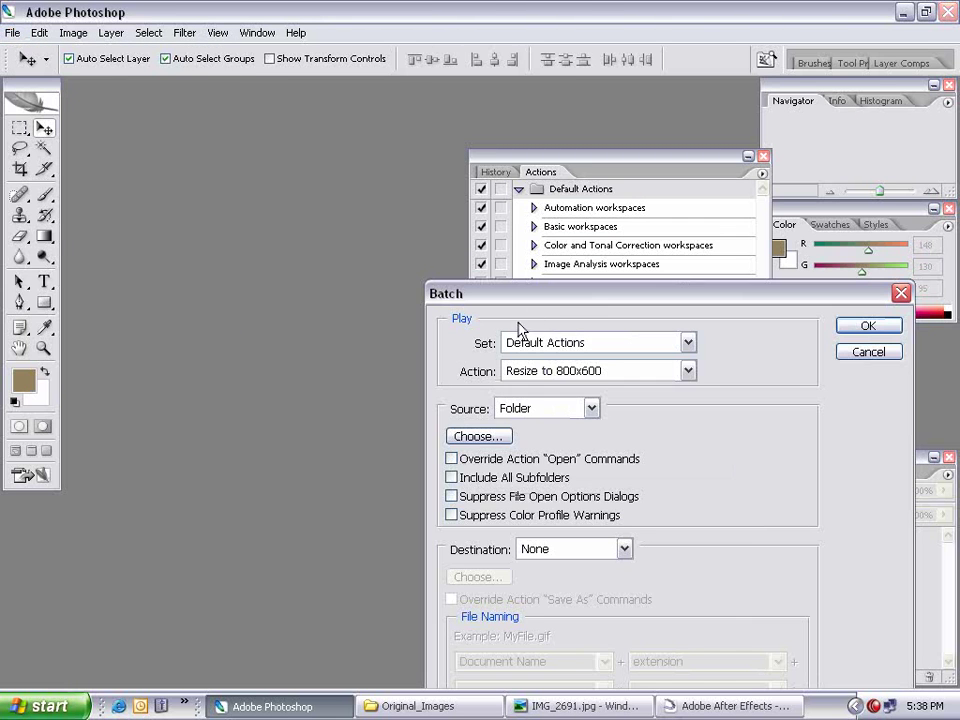
pyautogui.moveTo(584, 301)
pyautogui.mouseDown()
pyautogui.moveTo(294, 135)
pyautogui.moveTo(260, 62)
pyautogui.mouseUp()
pyautogui.moveTo(378, 58)
pyautogui.mouseDown()
pyautogui.moveTo(192, 79)
pyautogui.moveTo(446, 70)
pyautogui.mouseUp()
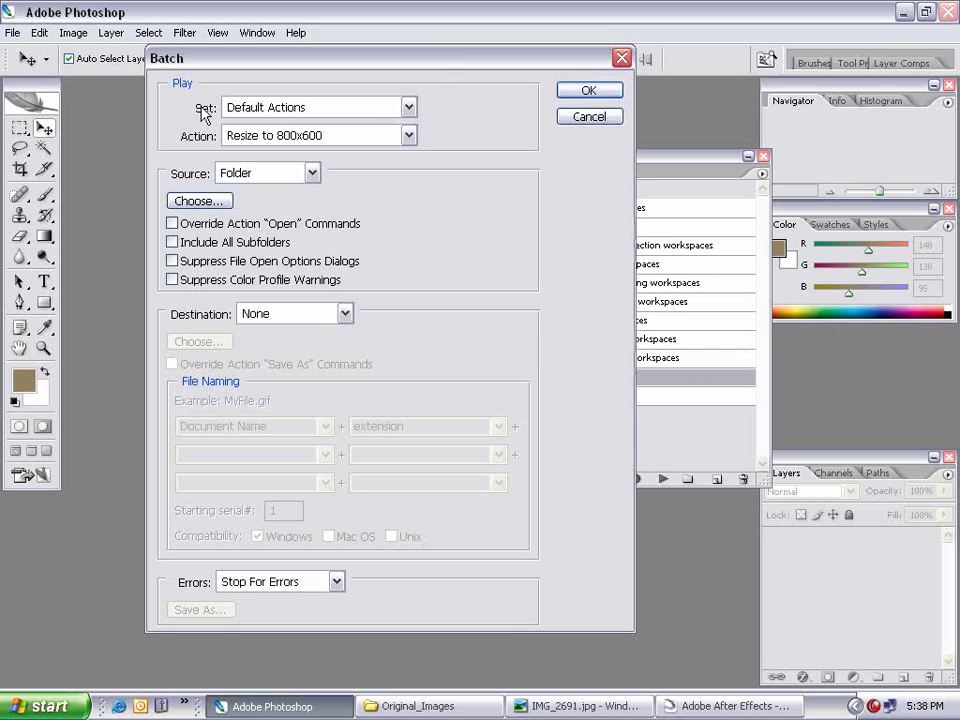
pyautogui.click(264, 105)
pyautogui.click(240, 125)
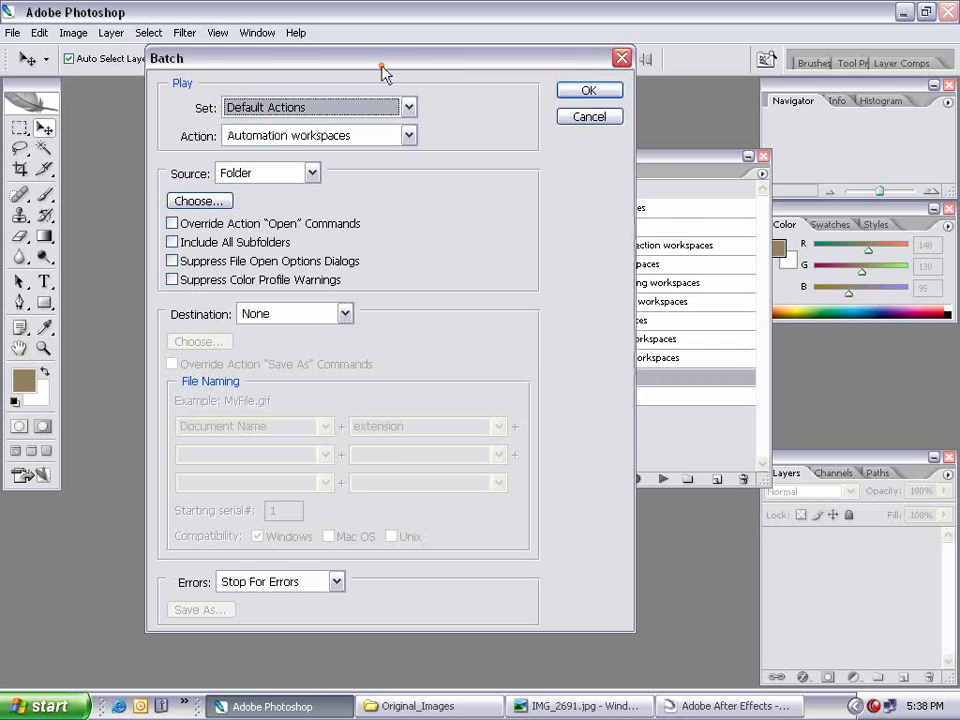
pyautogui.moveTo(381, 66); pyautogui.dragTo(220, 85)
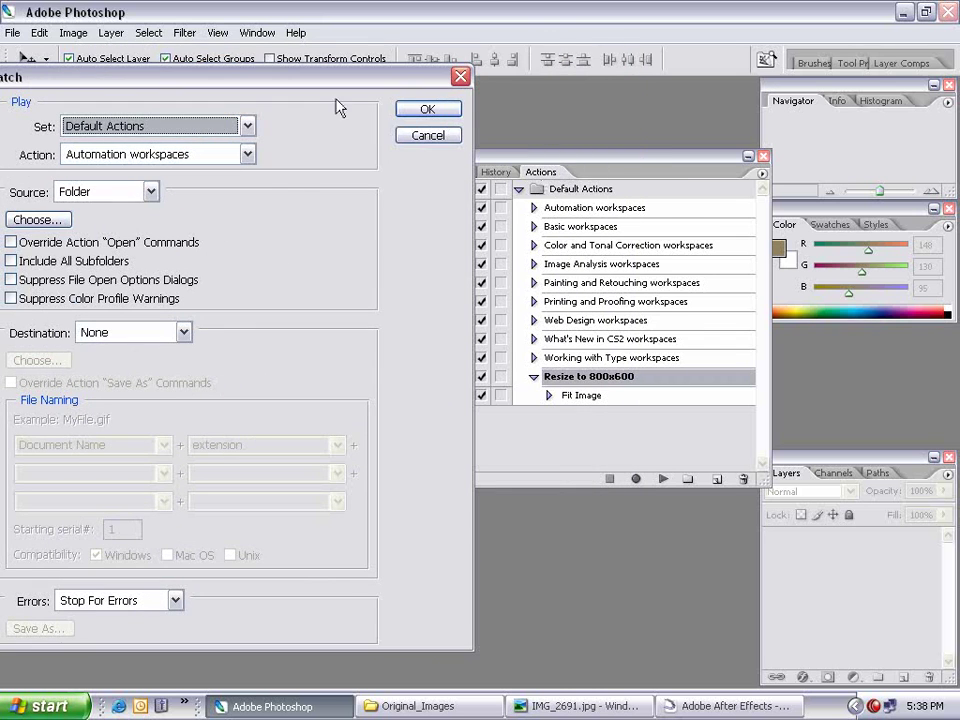
pyautogui.moveTo(324, 88); pyautogui.dragTo(405, 89)
pyautogui.click(167, 158)
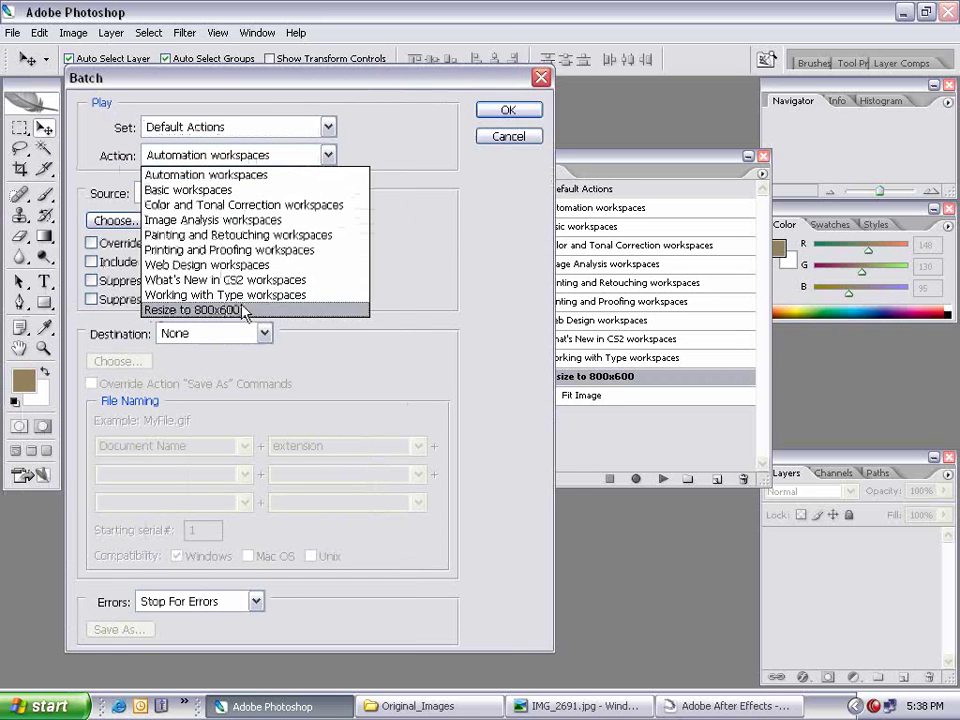
pyautogui.click(247, 311)
# Step: Use the Original_Images folder as the batch source
pyautogui.click(170, 195)
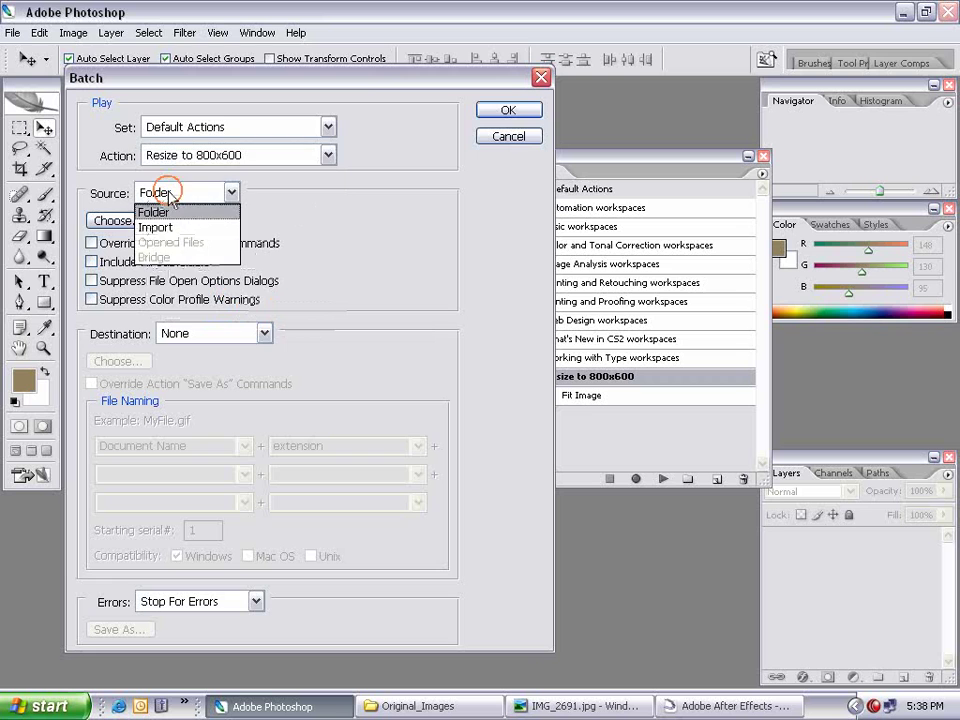
pyautogui.click(160, 212)
pyautogui.click(122, 220)
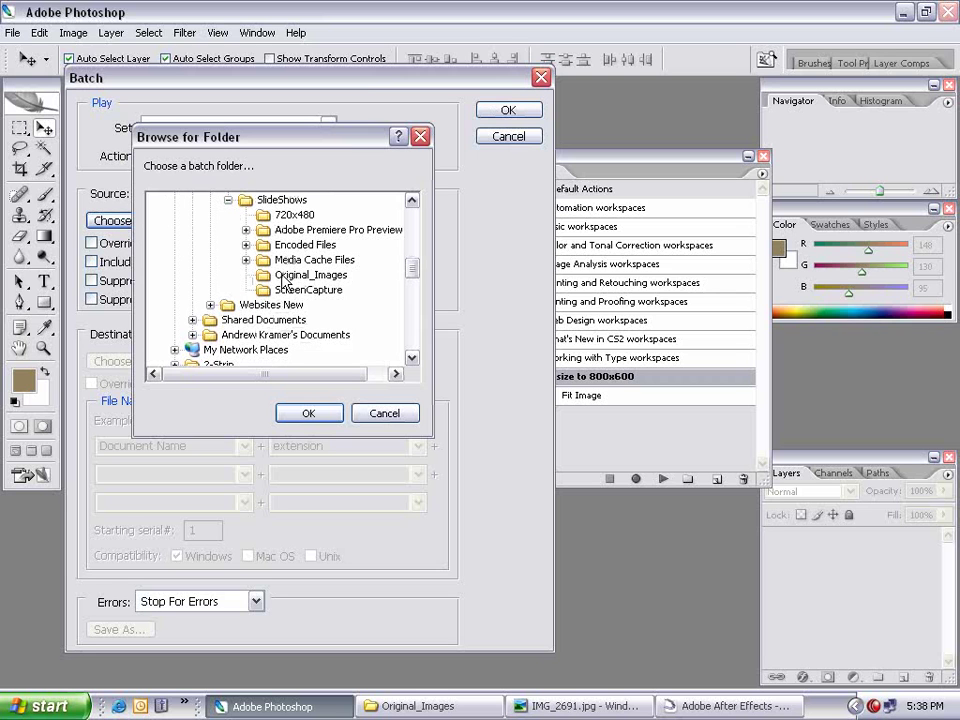
pyautogui.click(300, 278)
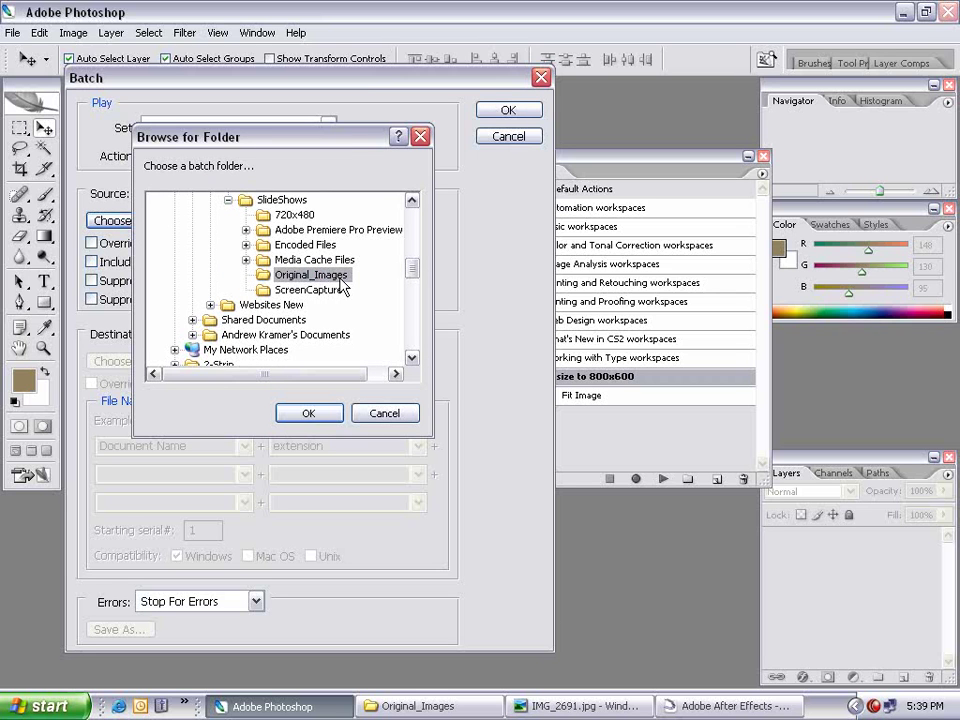
pyautogui.click(307, 414)
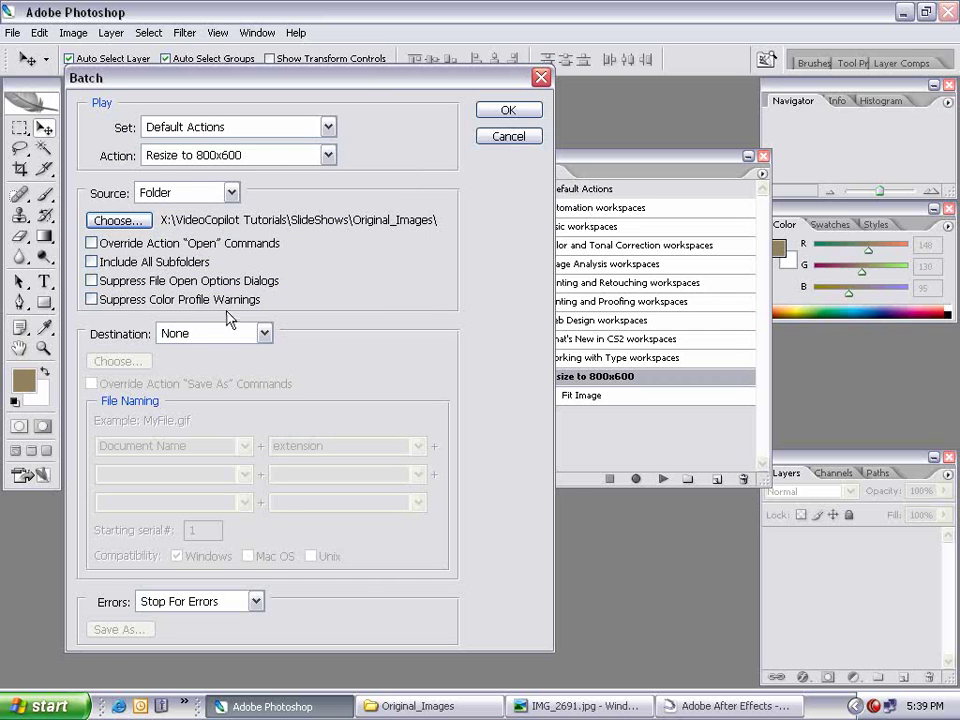
# Step: Send the batch output to the 800x600 folder and run it
pyautogui.click(190, 337)
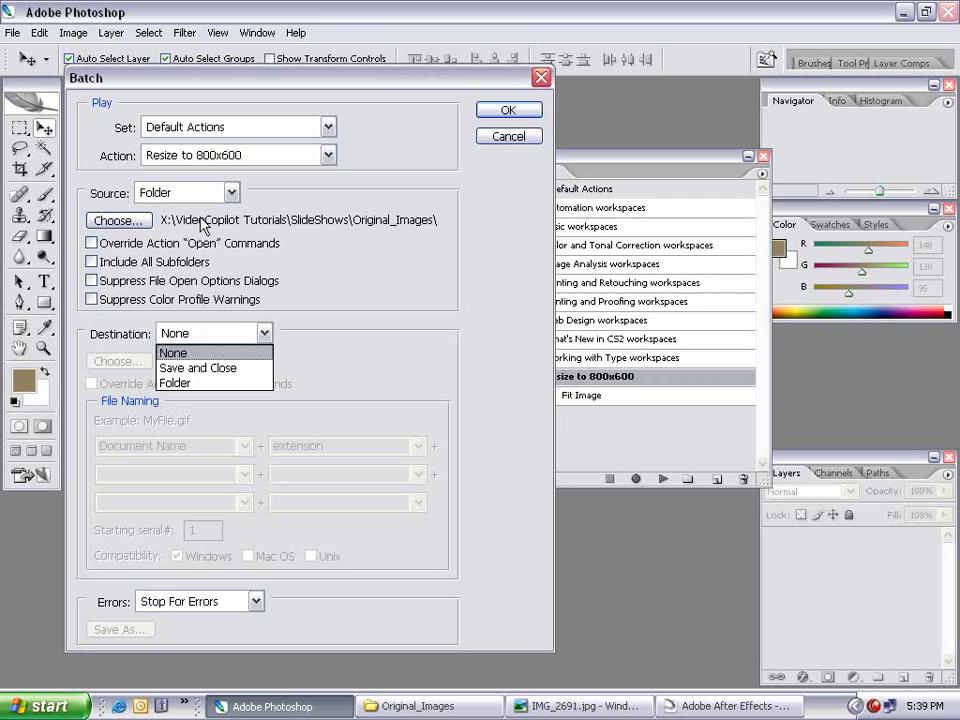
pyautogui.click(180, 384)
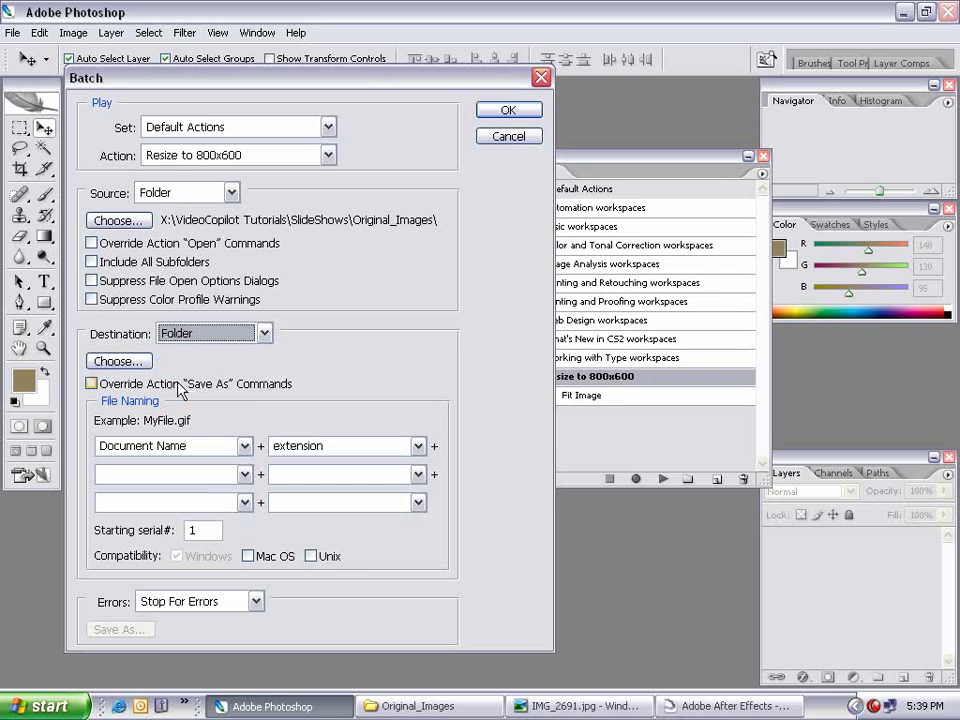
pyautogui.click(119, 361)
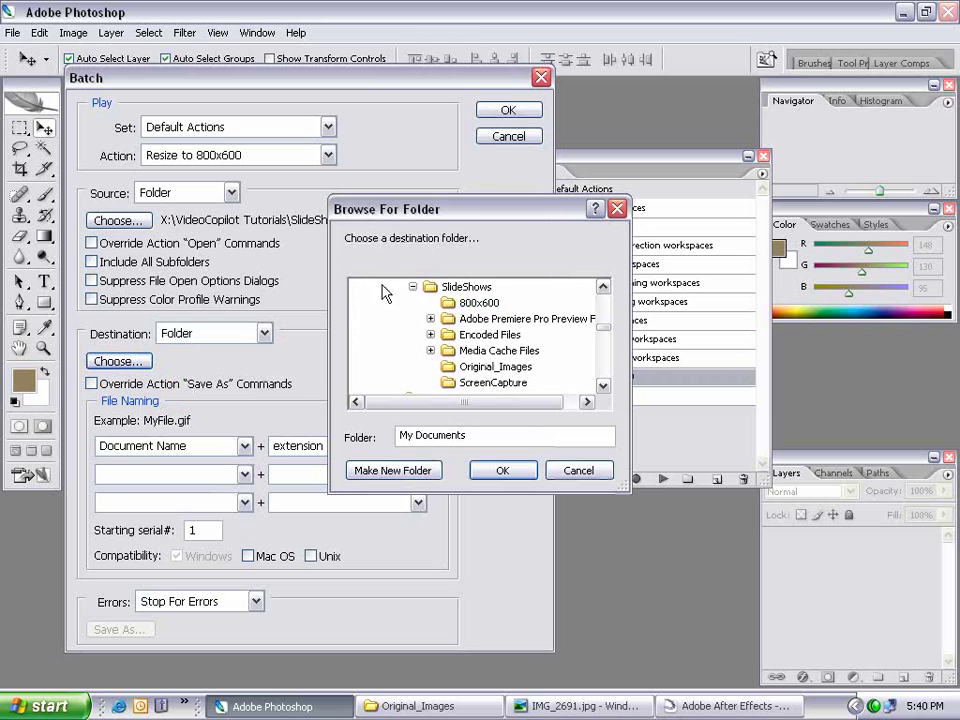
pyautogui.click(476, 303)
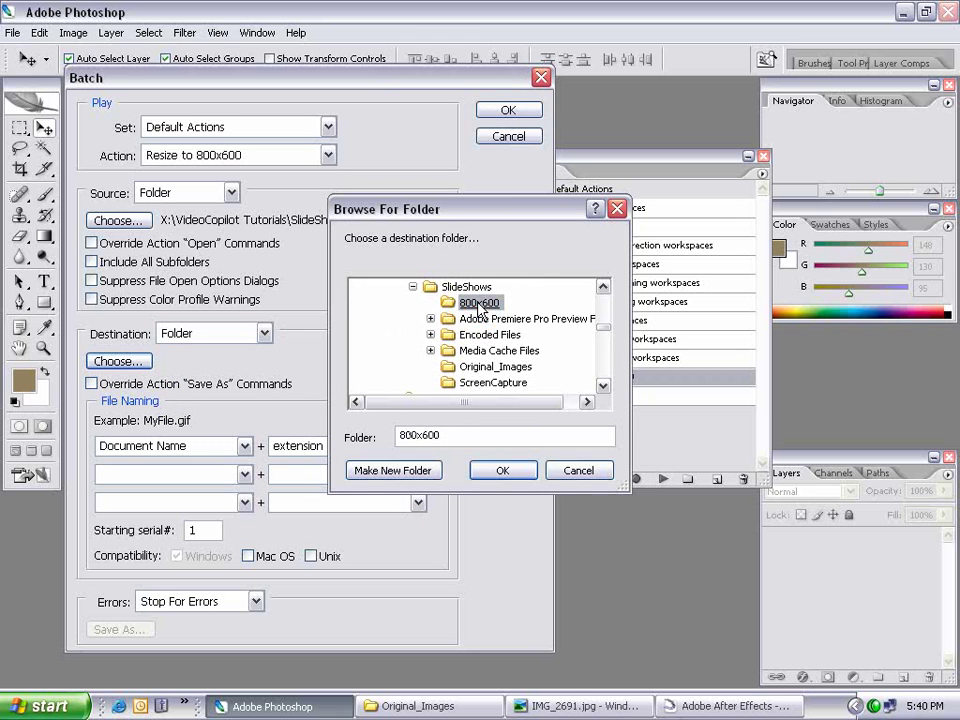
pyautogui.click(501, 472)
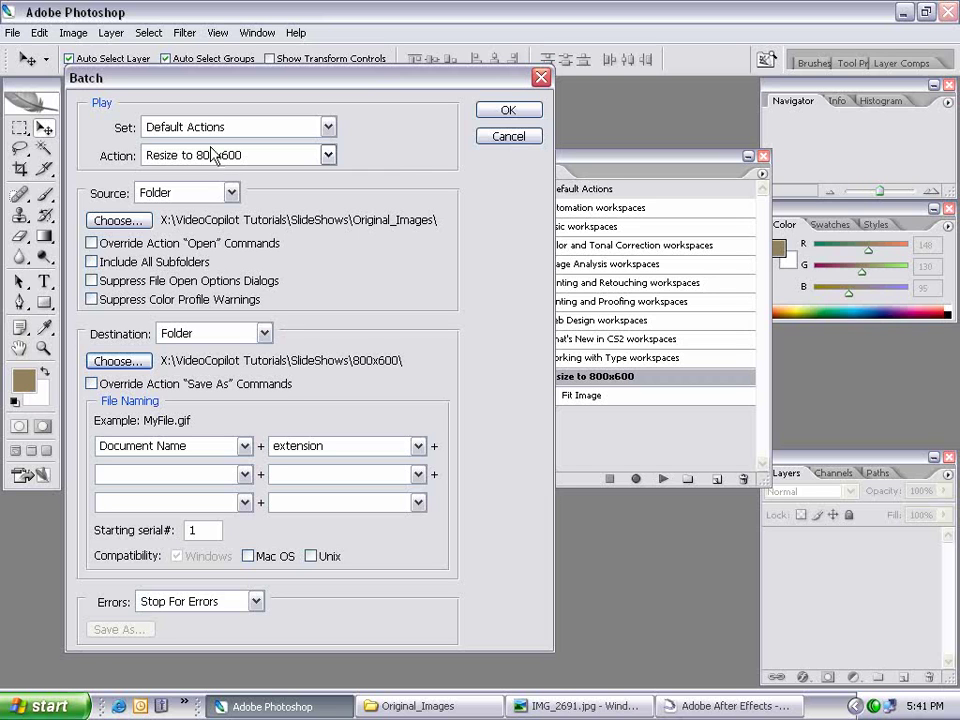
pyautogui.click(508, 112)
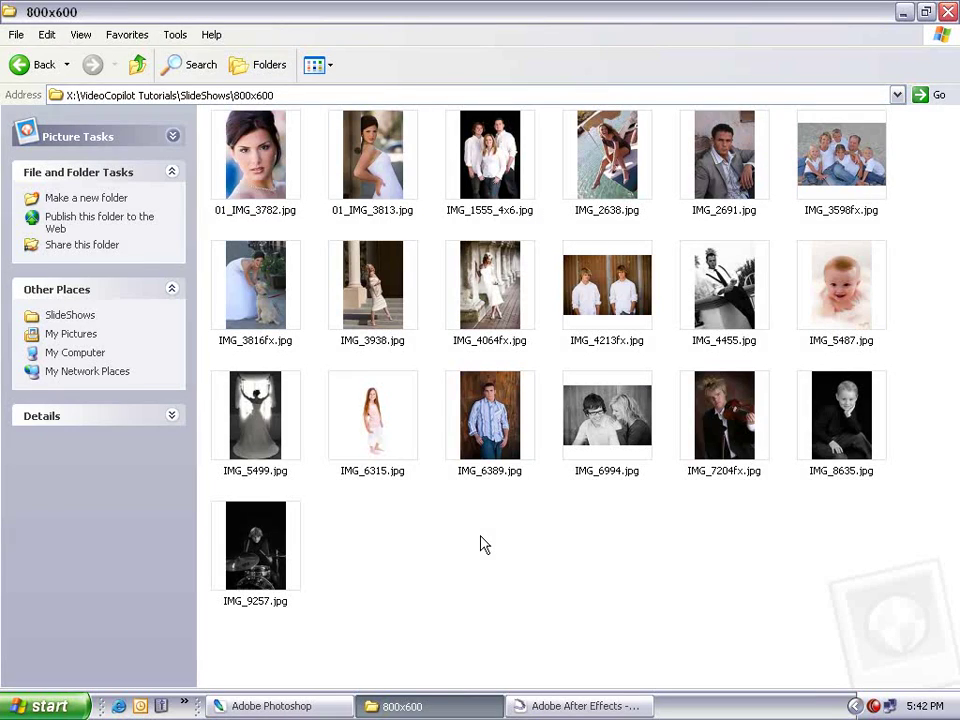
# Step: Step through the resized photos in Picture and Fax Viewer, then close the viewer
pyautogui.doubleClick(259, 160)
pyautogui.press('Right')
pyautogui.press('Right')
pyautogui.press('Right')
pyautogui.press('Right')
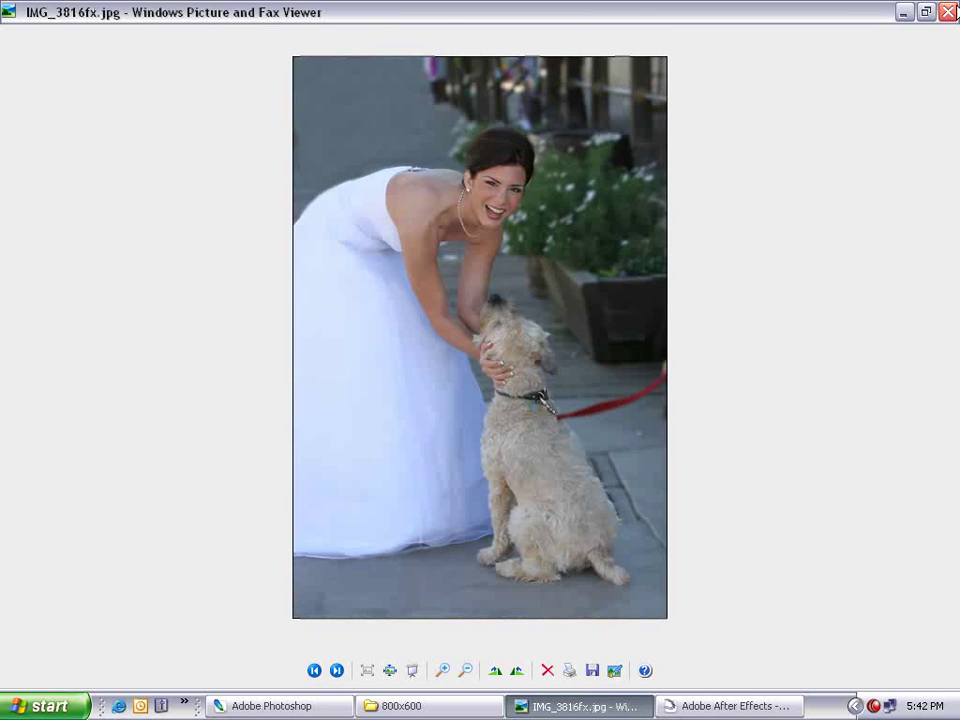
pyautogui.click(947, 12)
# Step: Go up to SlideShows and show its restored window in front of After Effects
pyautogui.press('BackSpace')
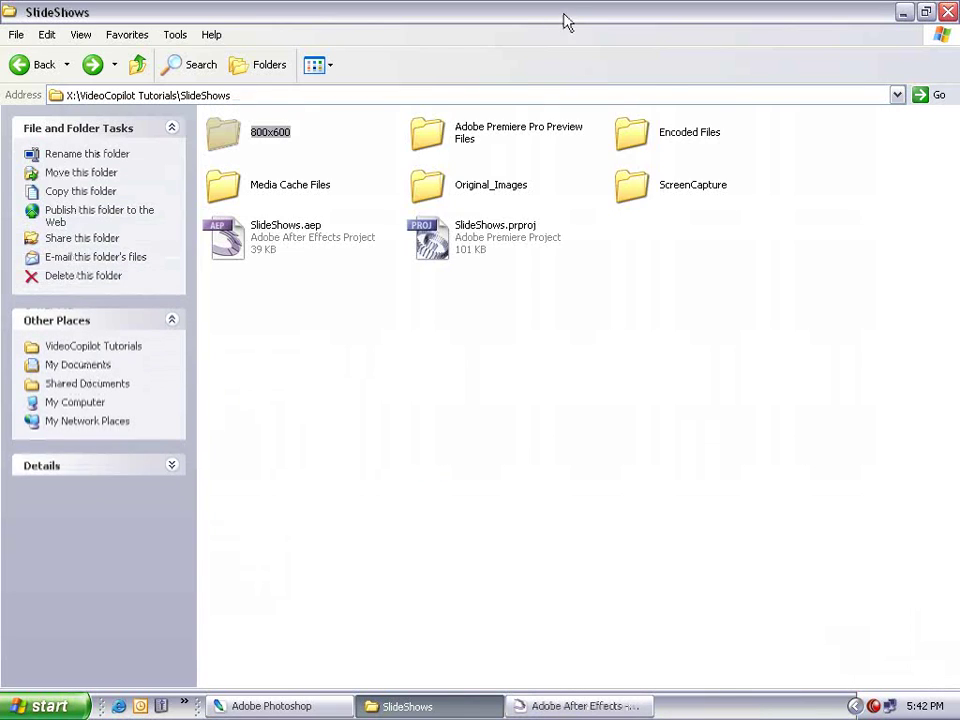
pyautogui.doubleClick(564, 21)
pyautogui.moveTo(530, 12); pyautogui.dragTo(546, 15)
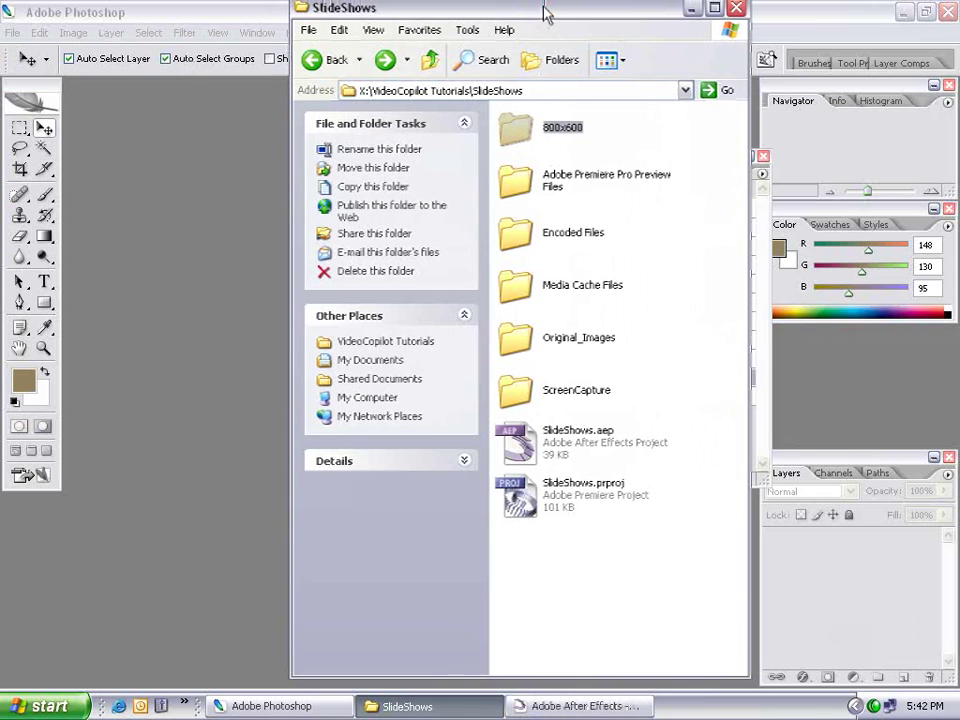
pyautogui.click(568, 704)
pyautogui.click(441, 712)
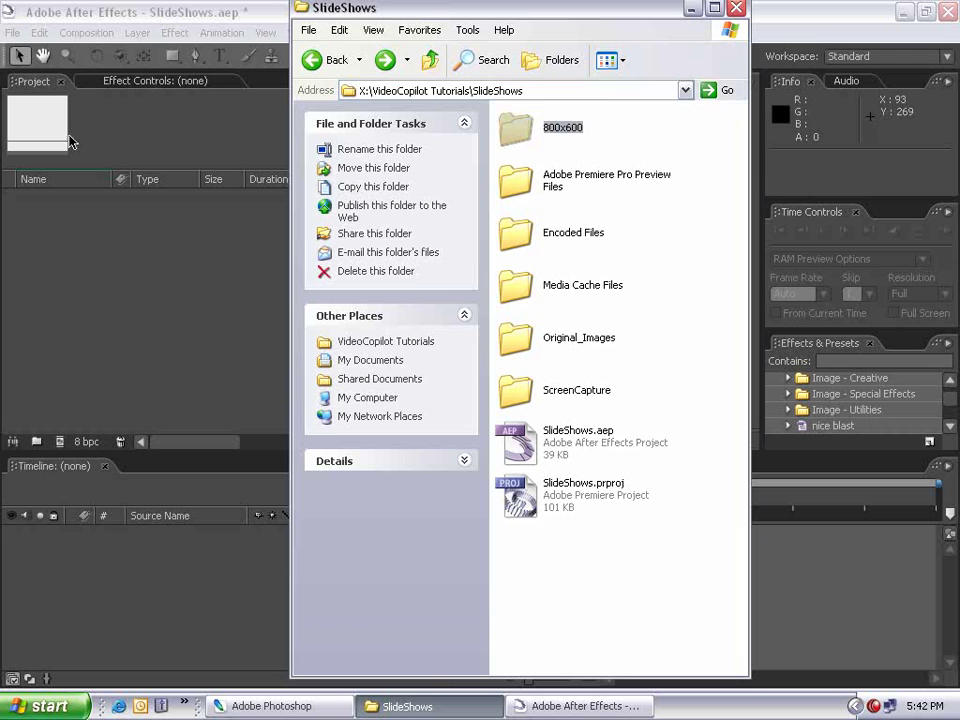
# Step: Import the 800x600 folder into the Project panel and expand it to show its photos
pyautogui.moveTo(527, 147)
pyautogui.mouseDown()
pyautogui.moveTo(112, 288)
pyautogui.moveTo(107, 278)
pyautogui.mouseUp()
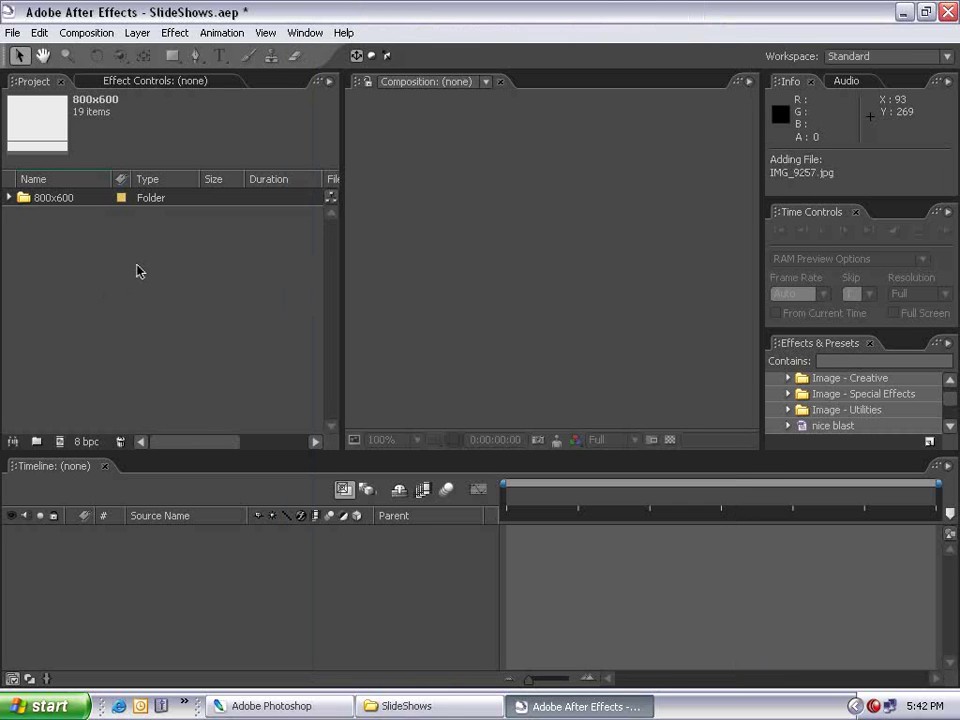
pyautogui.click(14, 198)
pyautogui.click(86, 215)
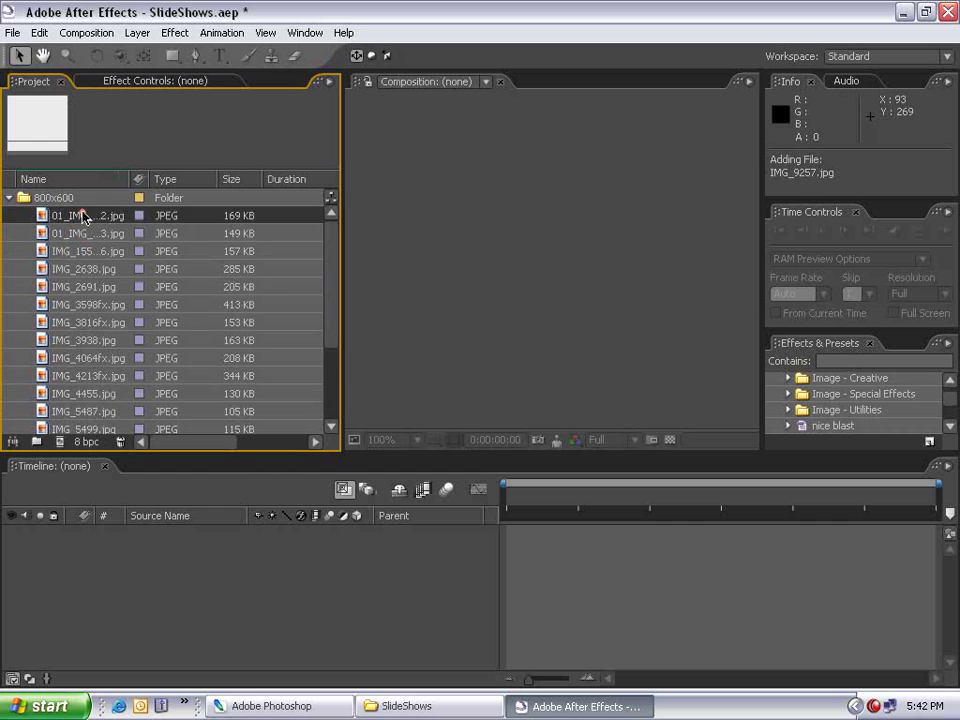
pyautogui.moveTo(332, 210)
pyautogui.mouseDown()
pyautogui.moveTo(330, 313)
pyautogui.moveTo(330, 215)
pyautogui.mouseUp()
pyautogui.click(9, 197)
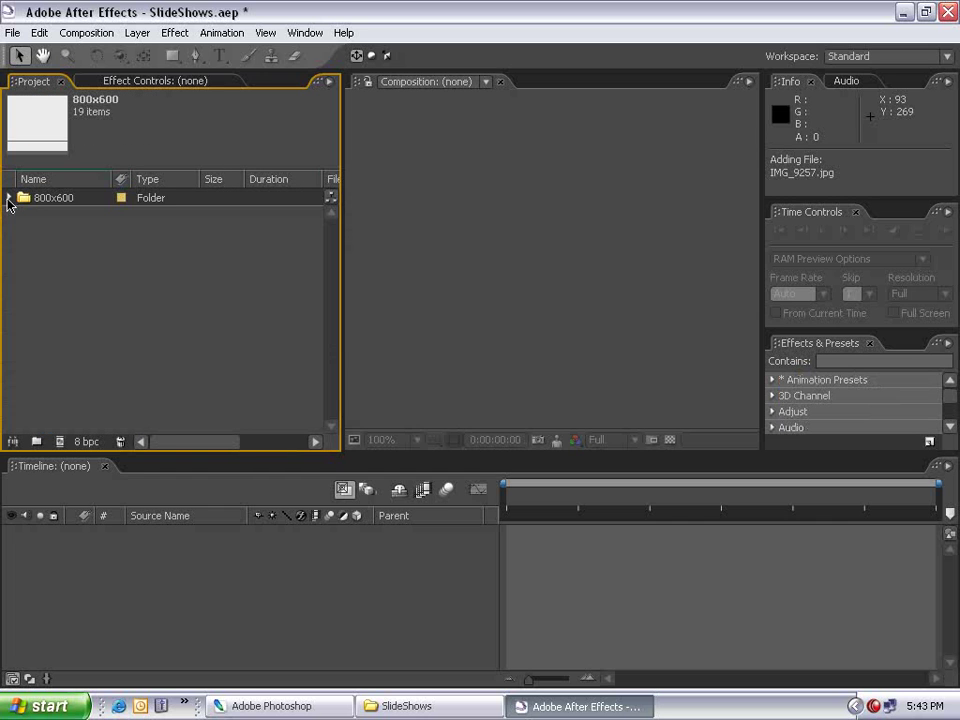
pyautogui.click(75, 215)
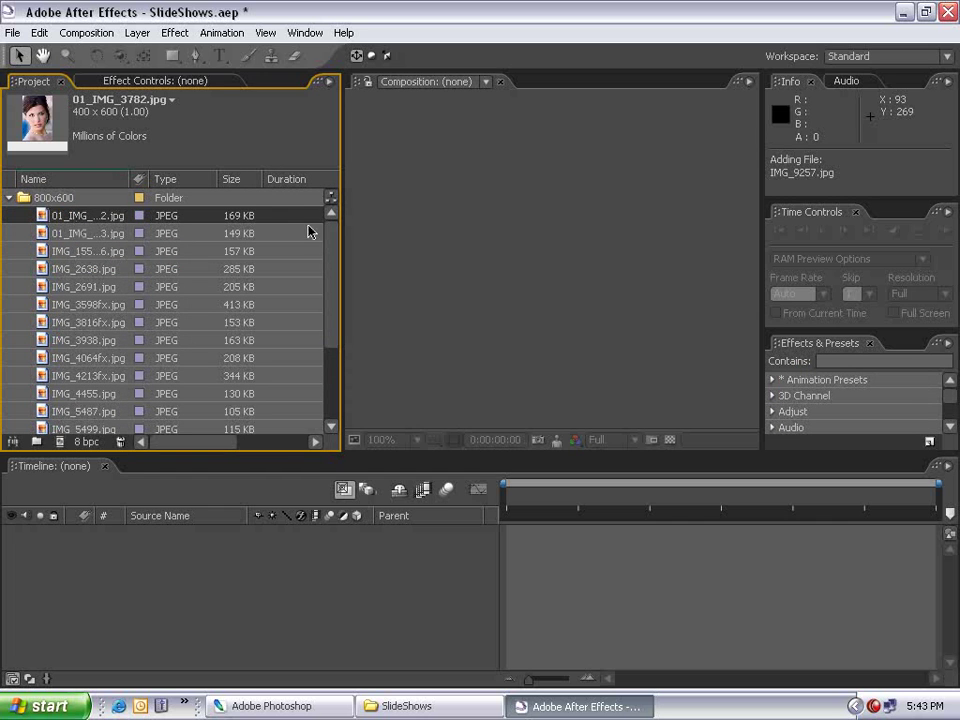
pyautogui.moveTo(326, 236)
pyautogui.mouseDown()
pyautogui.moveTo(338, 355)
pyautogui.moveTo(325, 236)
pyautogui.mouseUp()
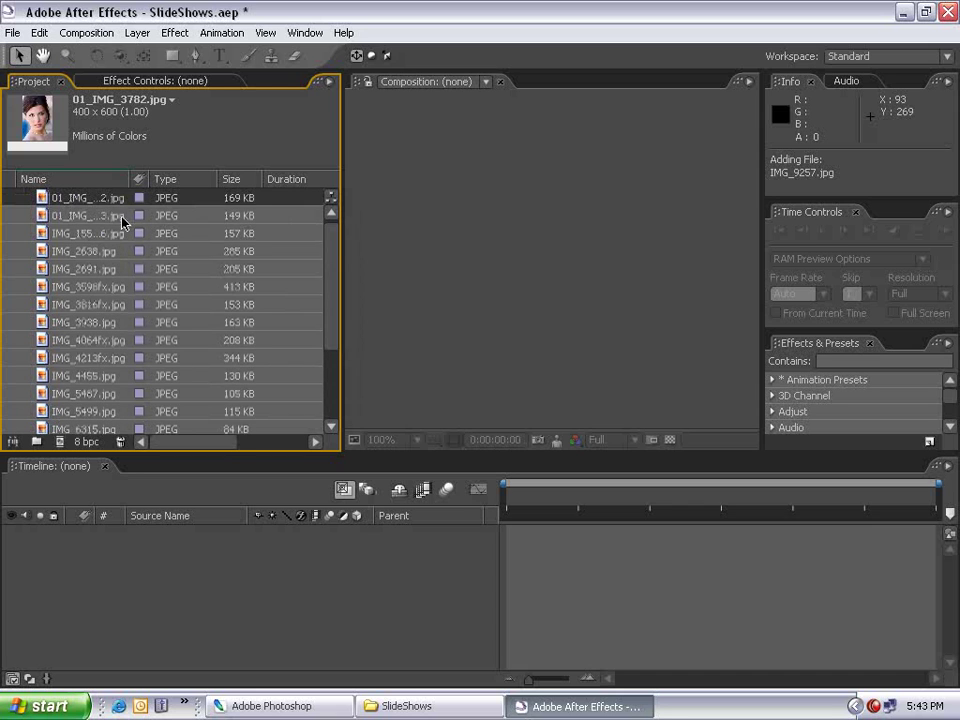
# Step: Select the resized photos and drag them onto Create Composition
pyautogui.scroll(1, 322, 228)
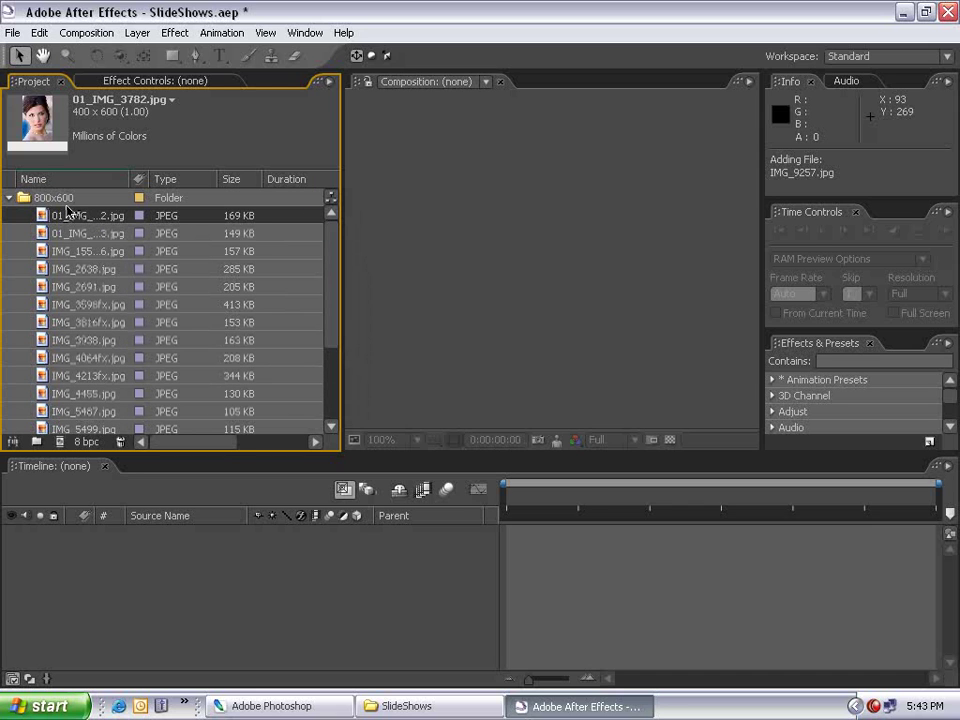
pyautogui.moveTo(332, 249); pyautogui.dragTo(328, 356)
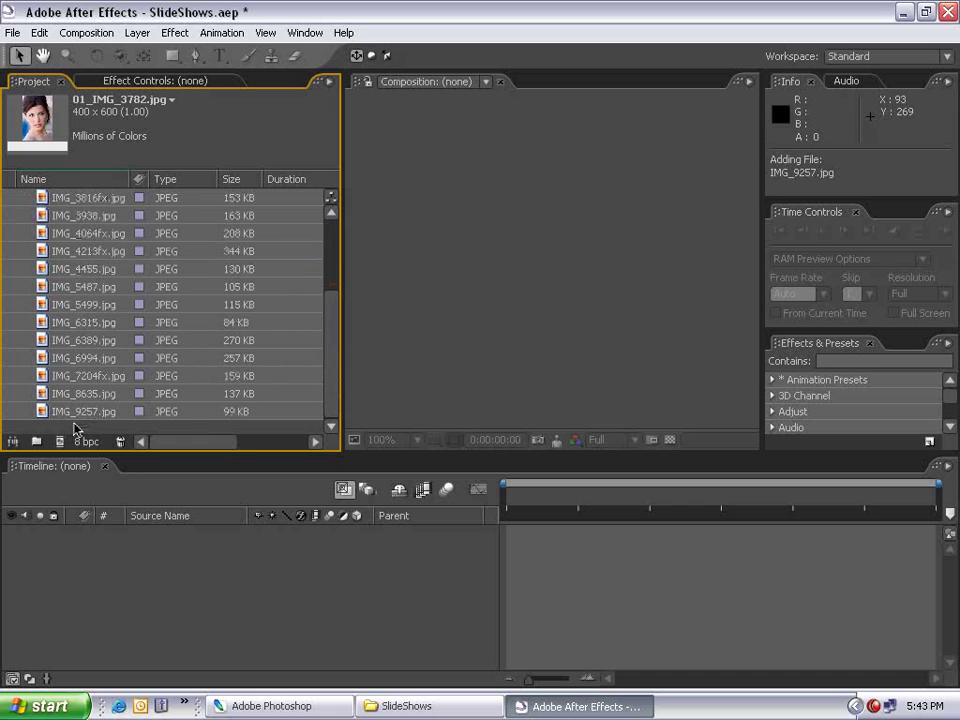
pyautogui.hotkey('ctrl', 'shift', 'a')
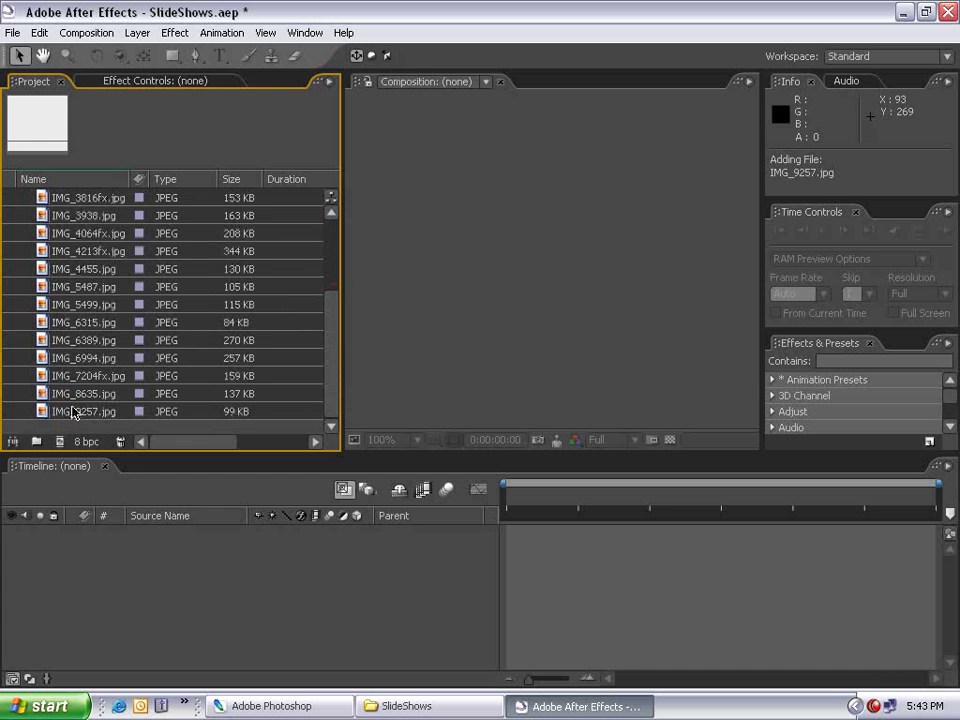
pyautogui.moveTo(72, 413); pyautogui.dragTo(62, 448)
# Step: Choose Single Composition, 4-second stills, 20-frame dissolve overlaps, and no render queue
pyautogui.moveTo(422, 124); pyautogui.dragTo(385, 135)
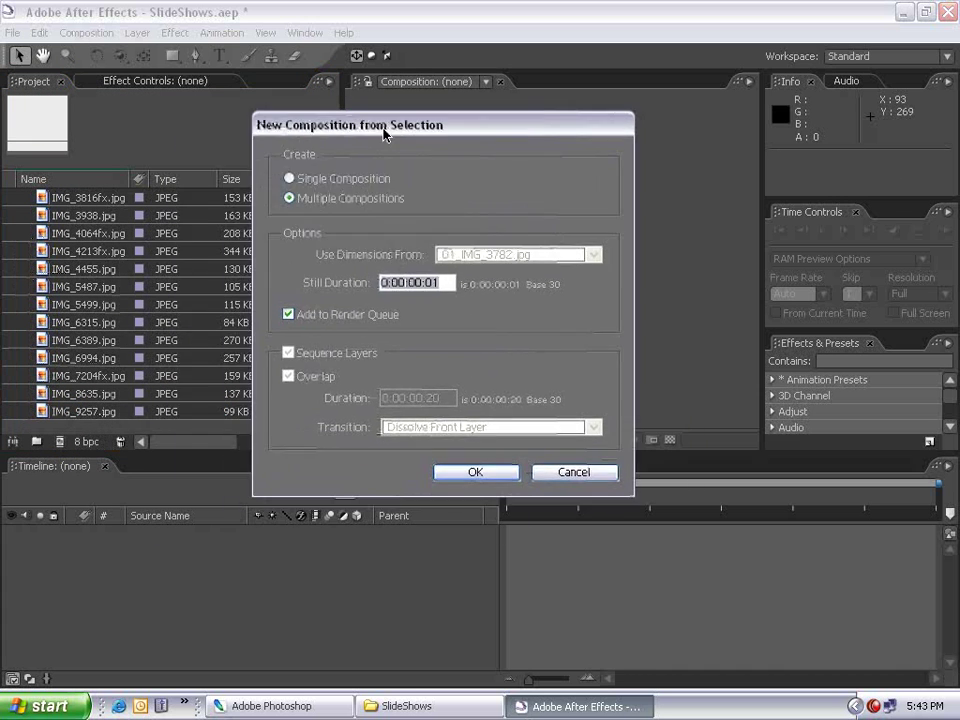
pyautogui.click(296, 178)
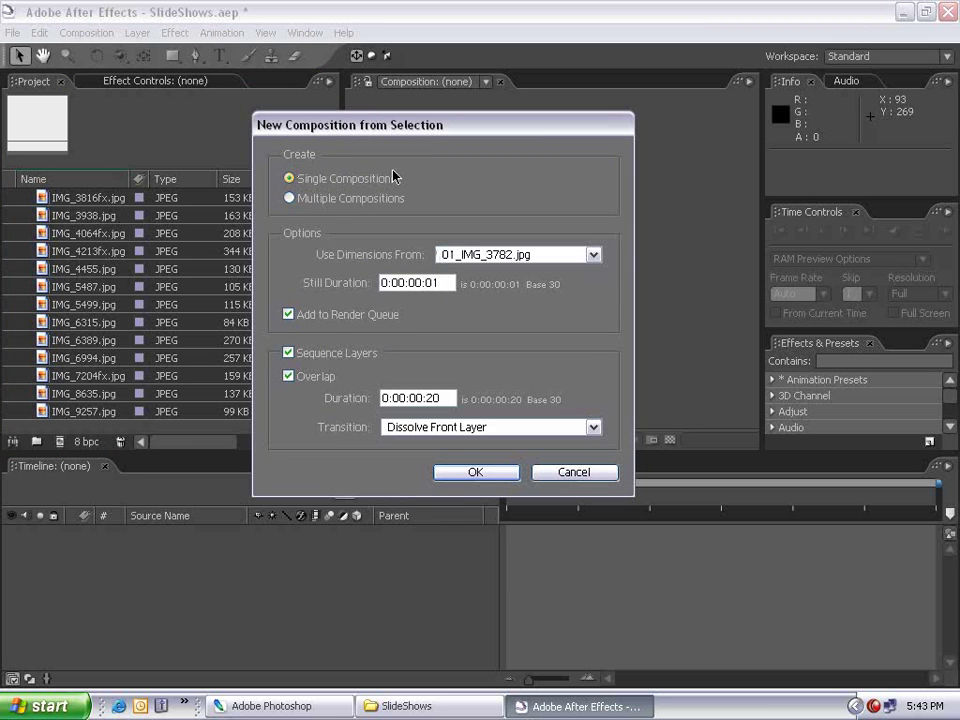
pyautogui.click(471, 255)
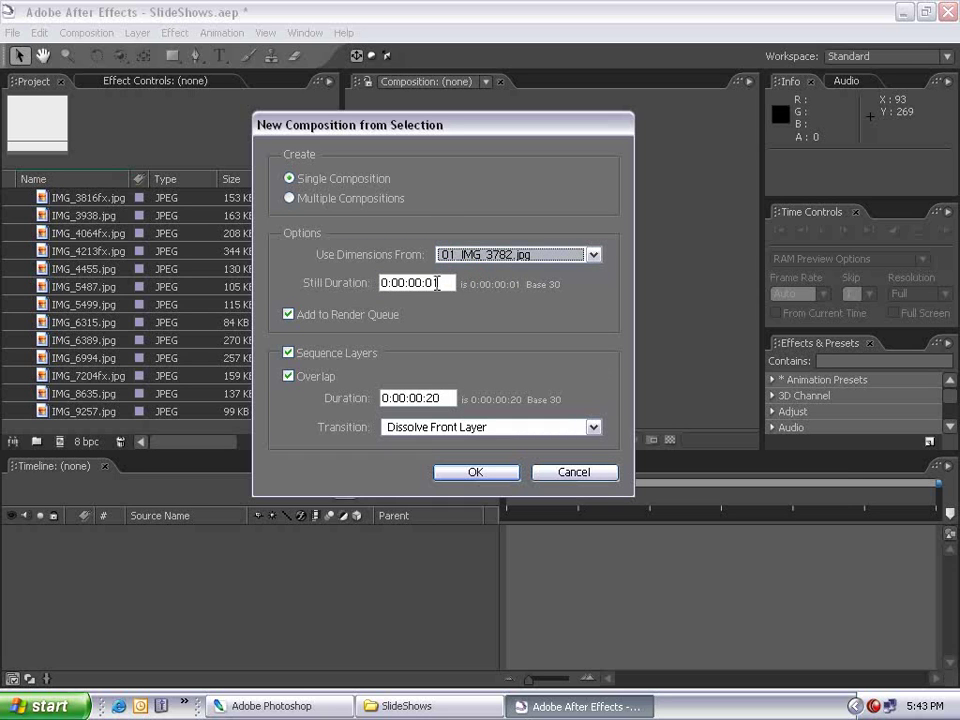
pyautogui.doubleClick(430, 283)
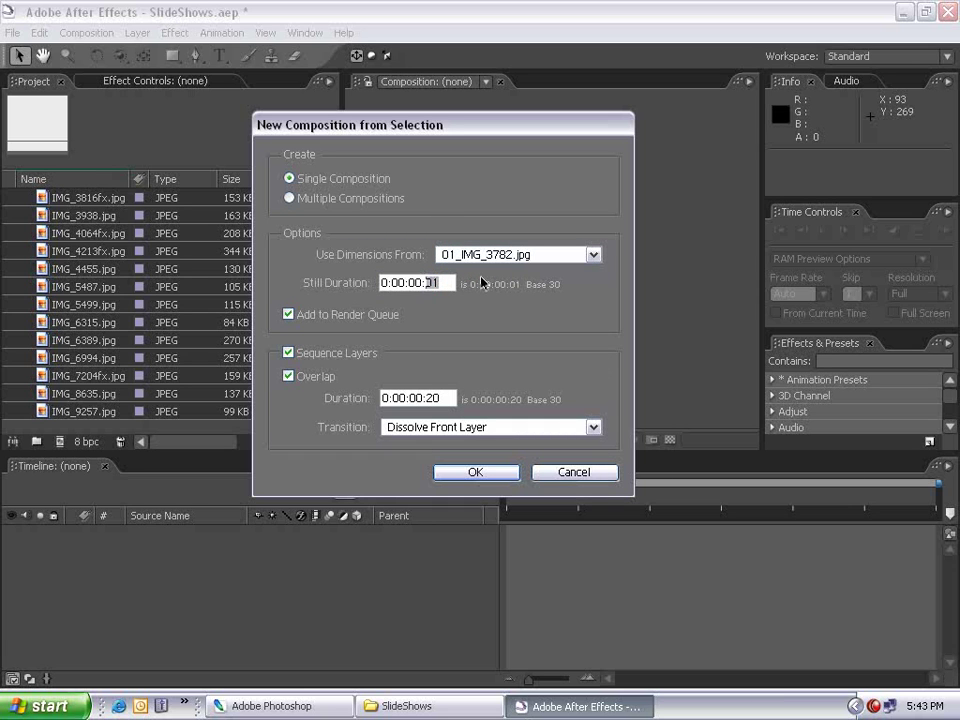
pyautogui.write('00')
pyautogui.moveTo(446, 398); pyautogui.dragTo(424, 398)
pyautogui.click(438, 399)
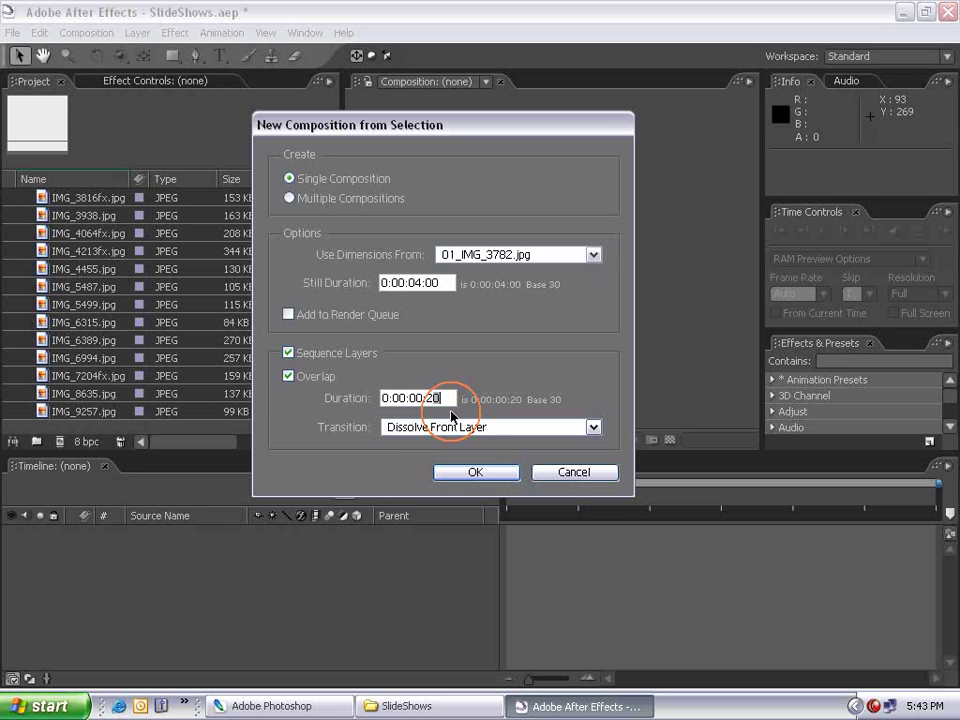
# Step: Create the 01_IMG_3782 composition and scrub ahead to the second photo
pyautogui.click(474, 474)
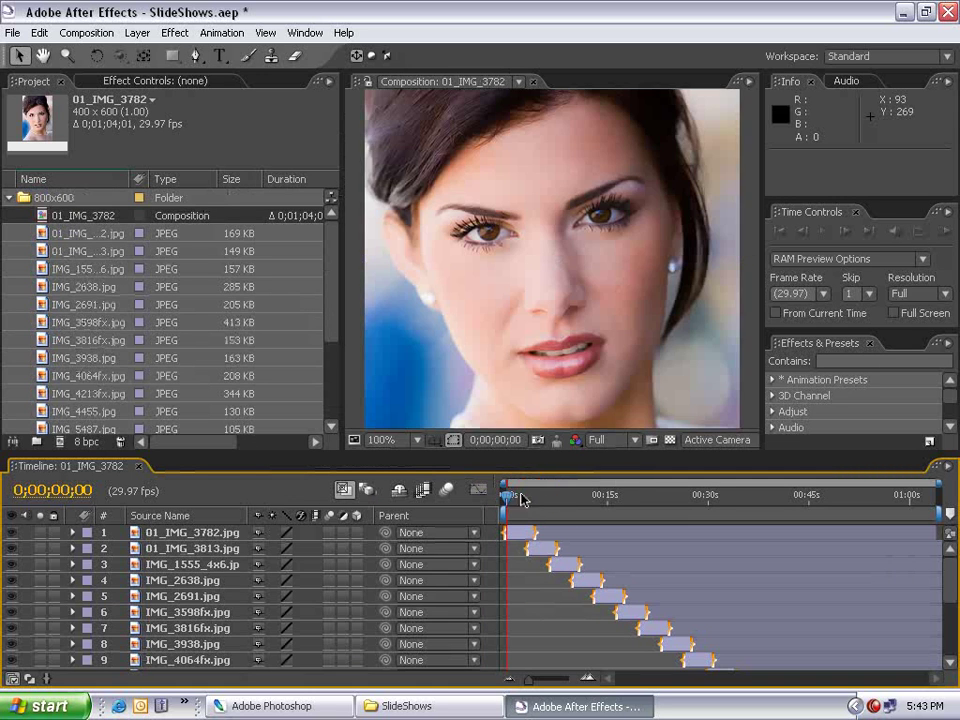
pyautogui.press(',')
pyautogui.moveTo(524, 508)
pyautogui.mouseDown()
pyautogui.moveTo(636, 516)
pyautogui.moveTo(621, 516)
pyautogui.mouseUp()
# Step: Change the composition settings to the NTSC DV 720×480 preset
pyautogui.click(87, 33)
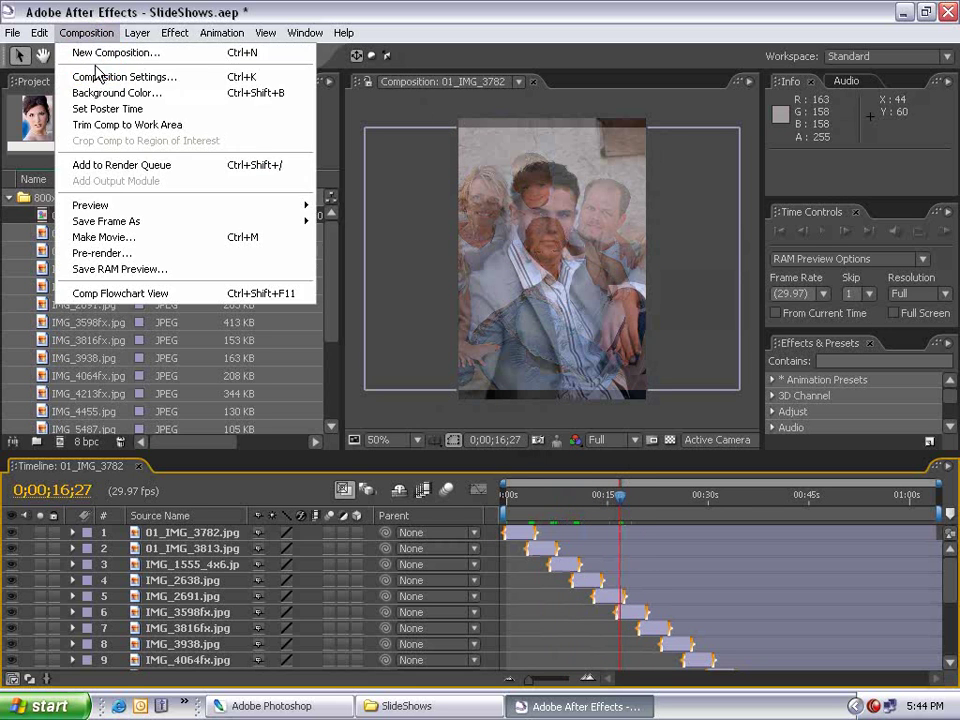
pyautogui.click(80, 75)
pyautogui.click(432, 210)
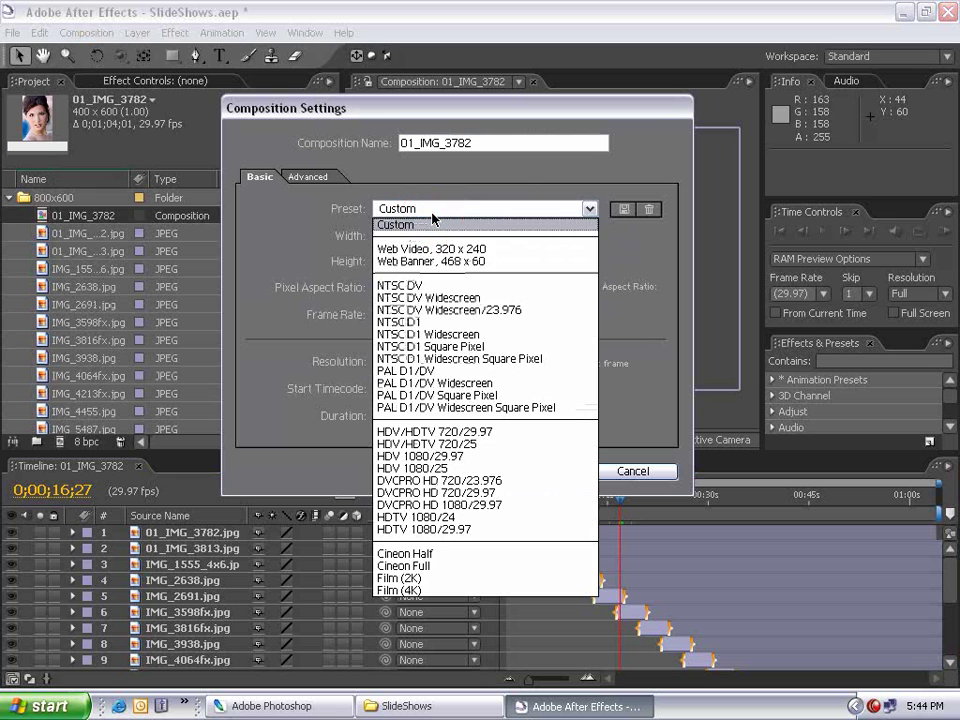
pyautogui.click(396, 289)
pyautogui.click(529, 470)
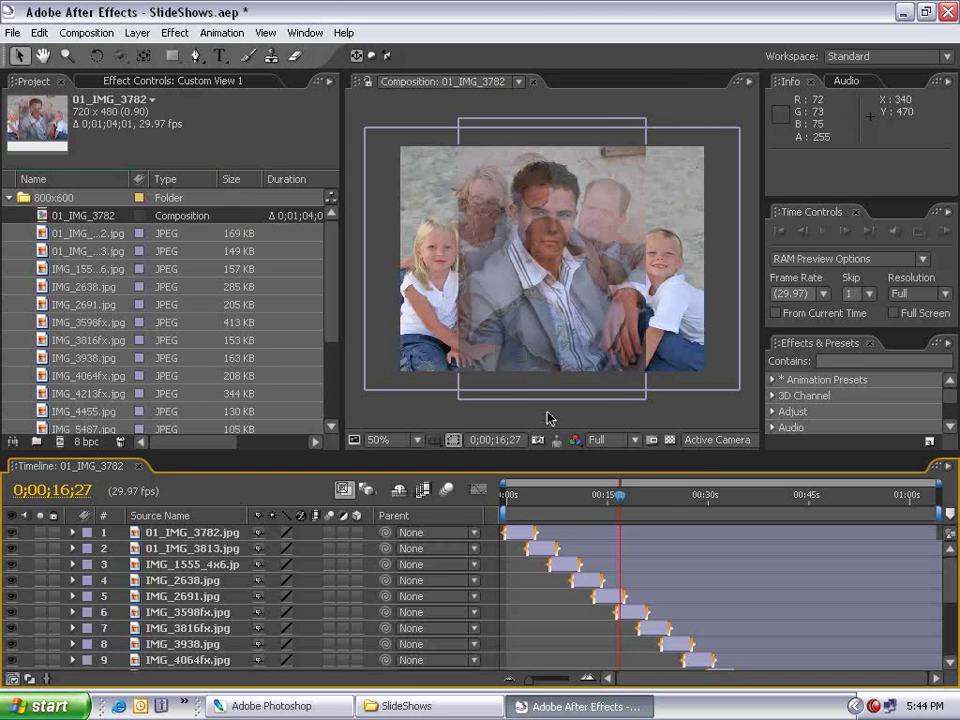
# Step: Scrub through the dissolving photos to about 40 seconds and enlarge the Timeline
pyautogui.click(531, 495)
pyautogui.moveTo(531, 495); pyautogui.dragTo(649, 495)
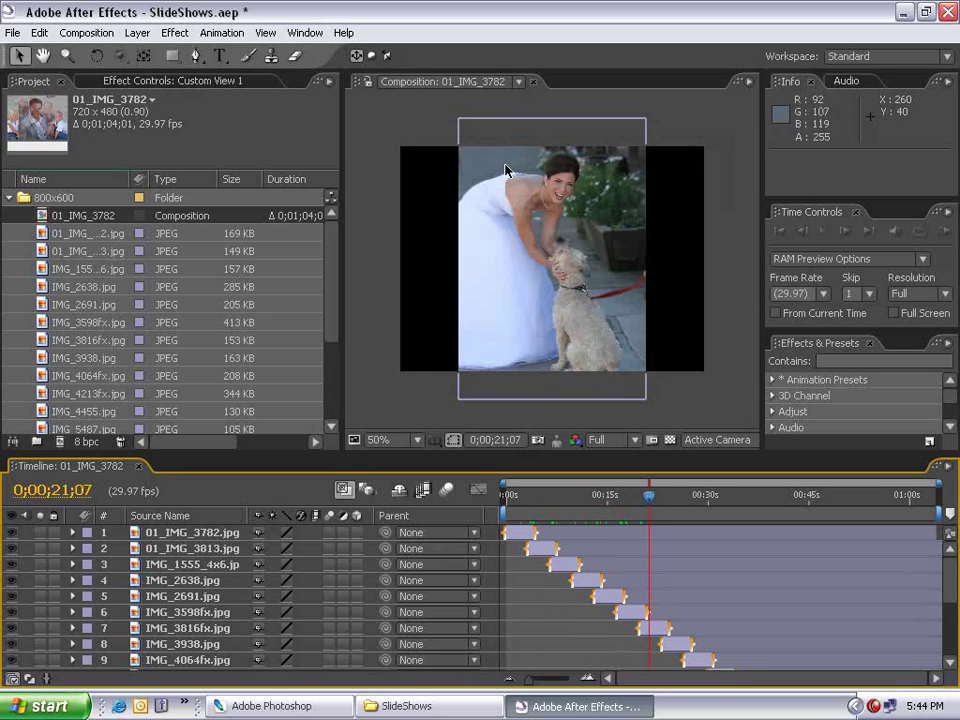
pyautogui.moveTo(655, 500)
pyautogui.mouseDown()
pyautogui.moveTo(780, 500)
pyautogui.moveTo(940, 527)
pyautogui.moveTo(503, 530)
pyautogui.mouseUp()
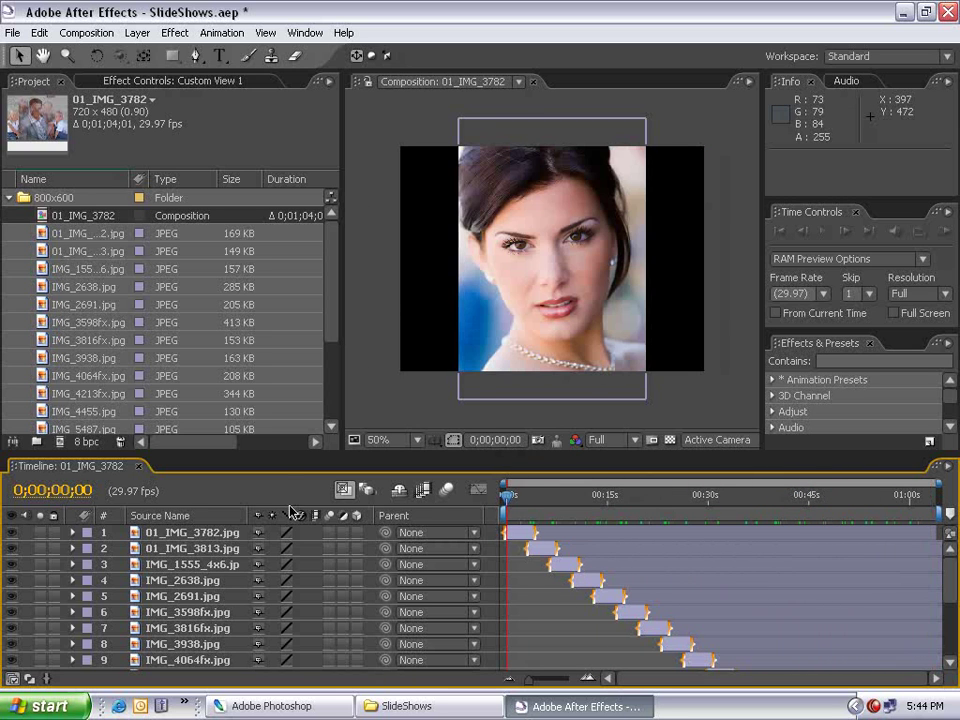
pyautogui.moveTo(300, 453); pyautogui.dragTo(300, 372)
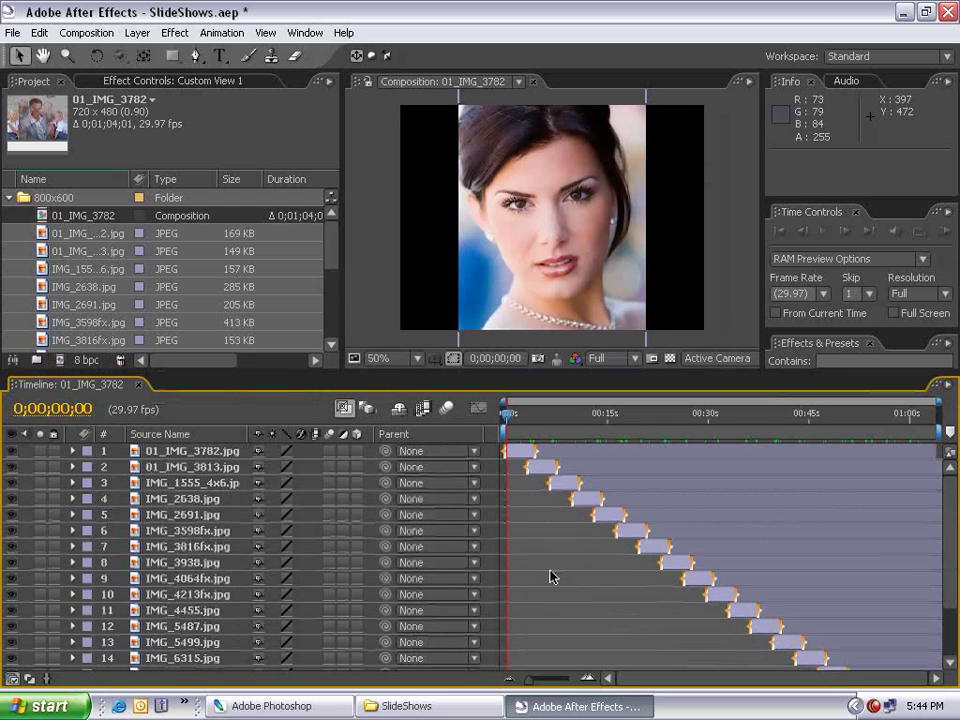
# Step: Delete the 01_IMG_3782 composition from the project
pyautogui.click(45, 215)
pyautogui.press('Delete')
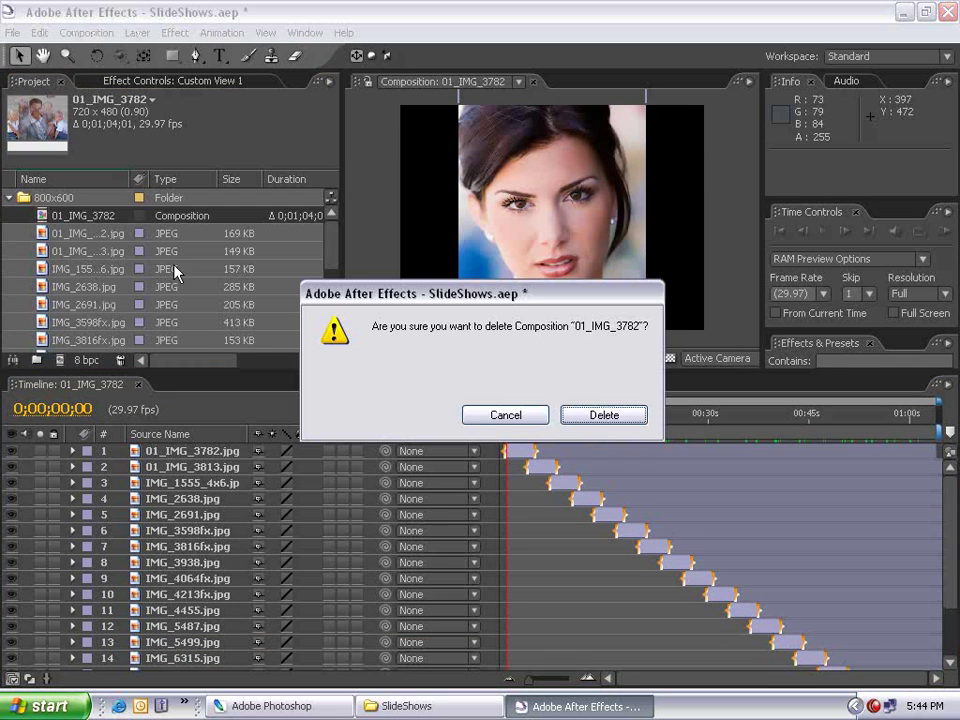
pyautogui.click(628, 414)
pyautogui.click(574, 514)
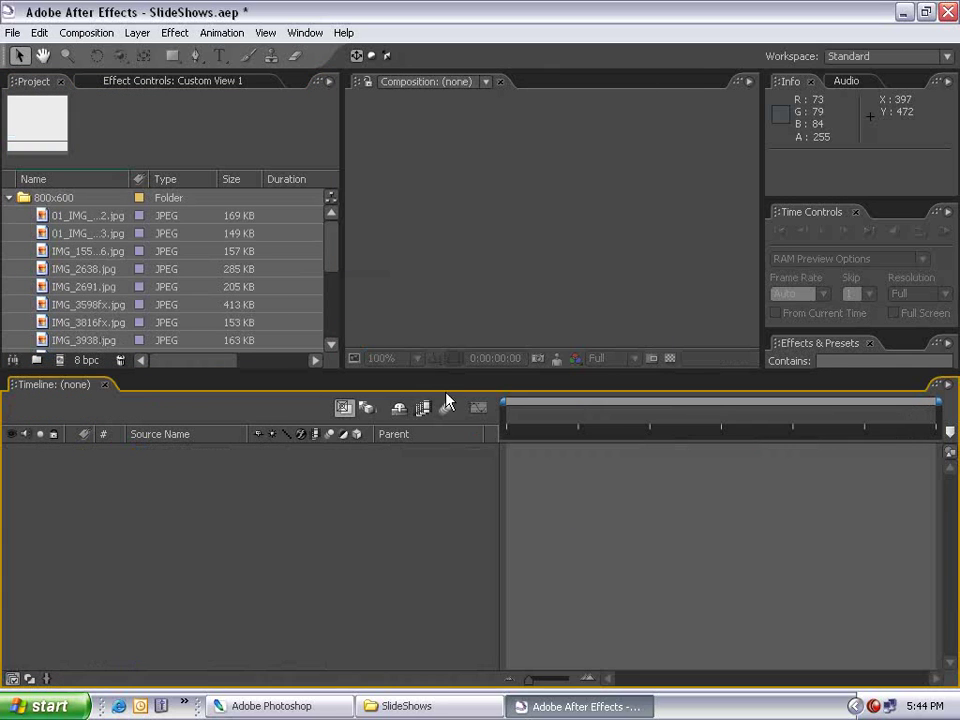
# Step: Create a new NTSC DV composition with a duration of 0;00;04;00
pyautogui.click(87, 32)
pyautogui.click(118, 49)
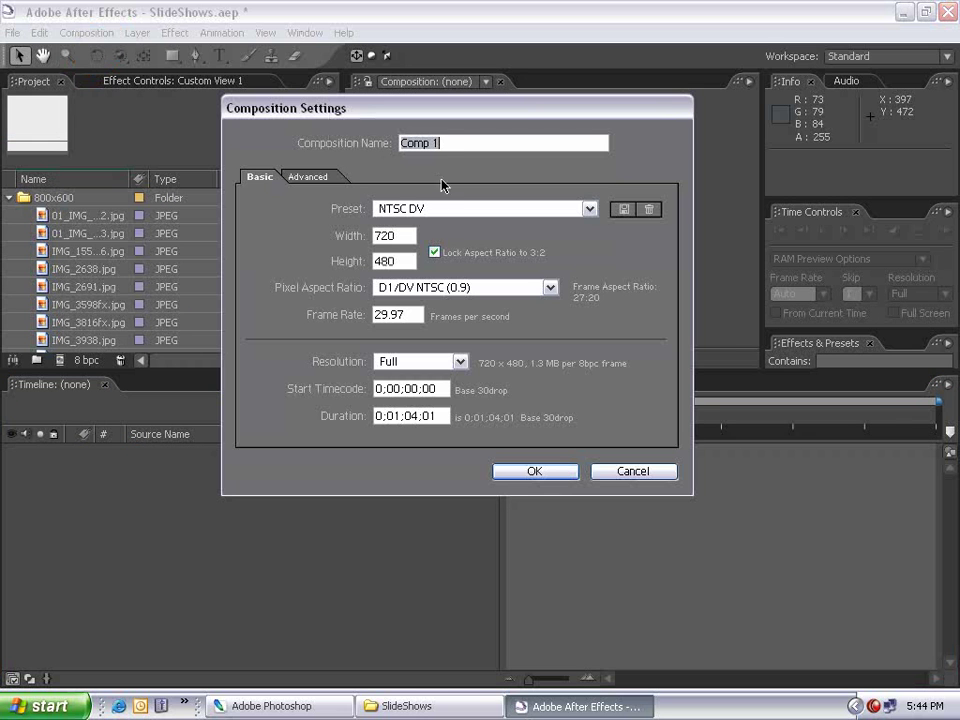
pyautogui.click(408, 208)
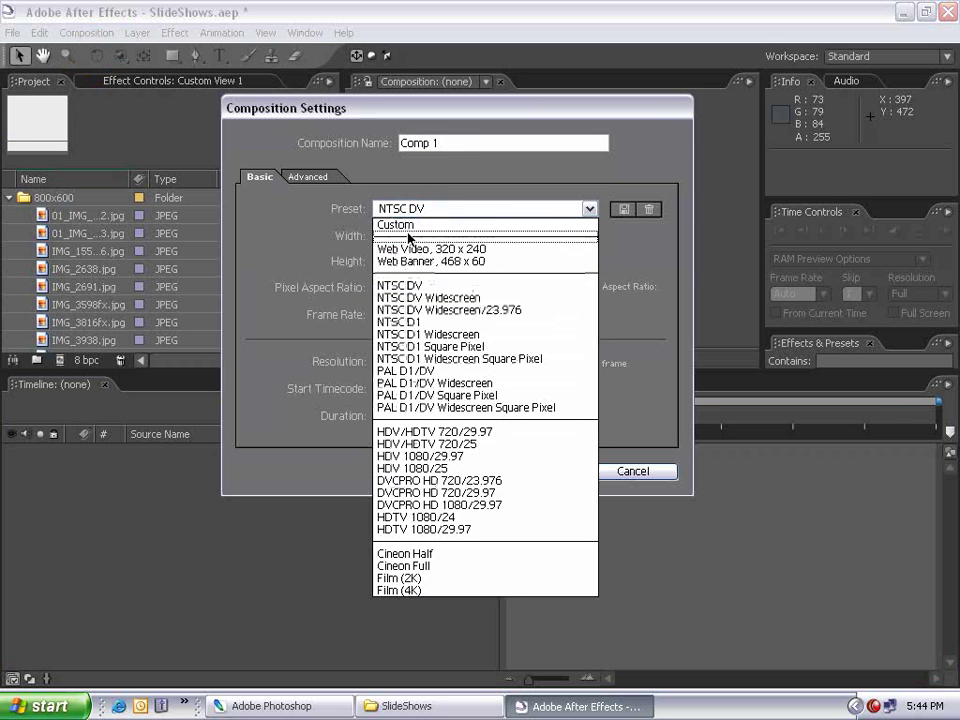
pyautogui.click(398, 288)
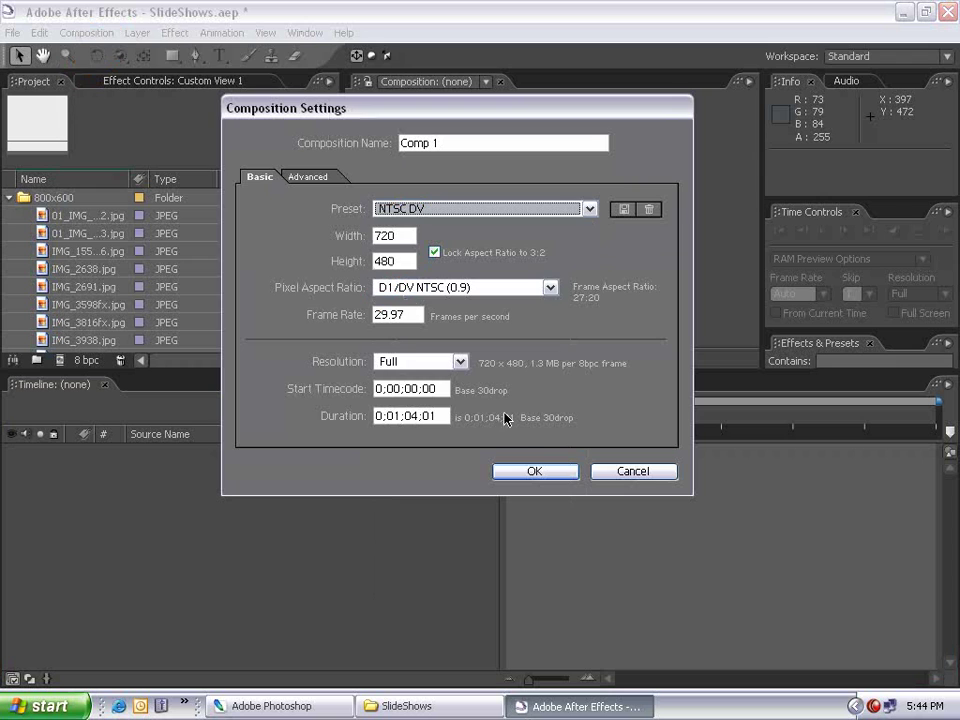
pyautogui.click(399, 415)
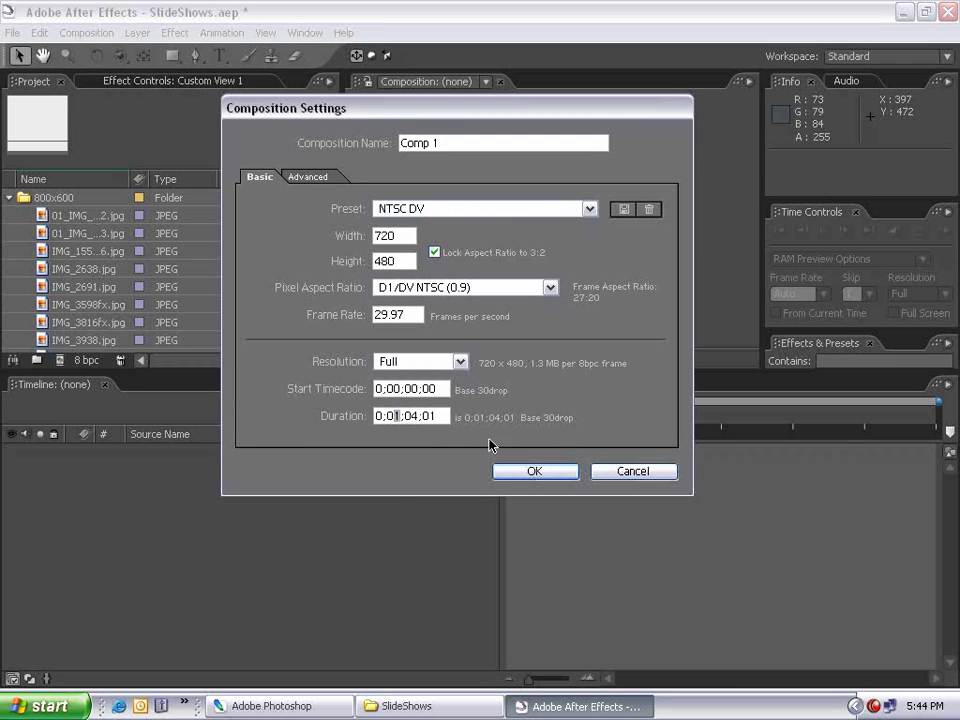
pyautogui.write('0')
pyautogui.click(441, 417)
pyautogui.press('BackSpace')
# Step: Create Comp 1 and drag the selected photos into its Timeline as layers
pyautogui.click(536, 473)
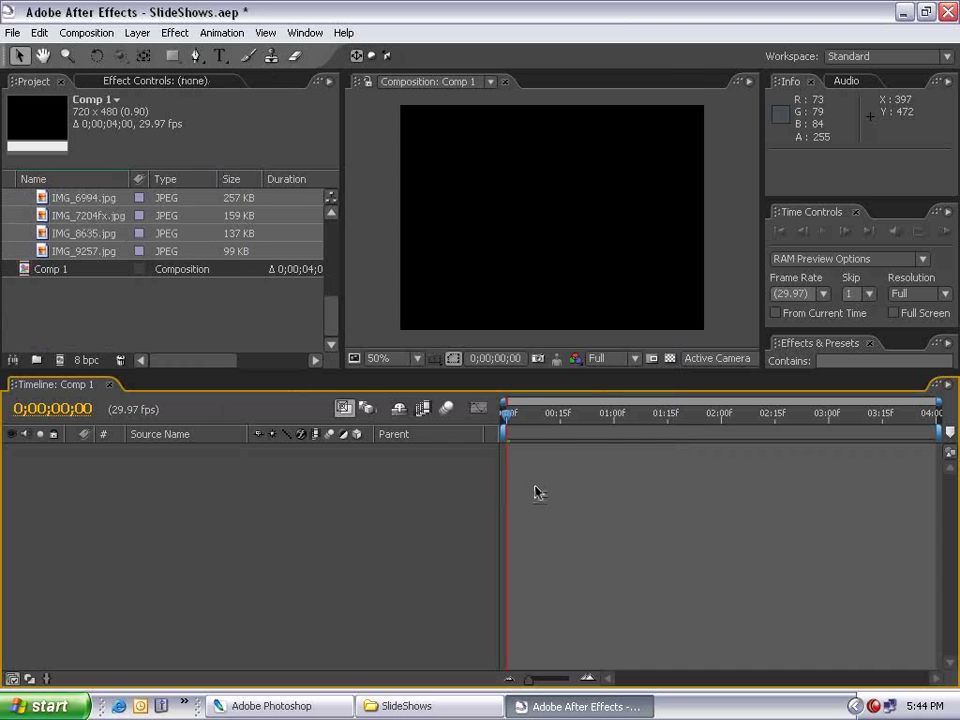
pyautogui.moveTo(530, 434)
pyautogui.mouseDown()
pyautogui.moveTo(943, 428)
pyautogui.moveTo(449, 450)
pyautogui.mouseUp()
pyautogui.moveTo(333, 322)
pyautogui.mouseDown()
pyautogui.moveTo(336, 279)
pyautogui.moveTo(296, 231)
pyautogui.mouseUp()
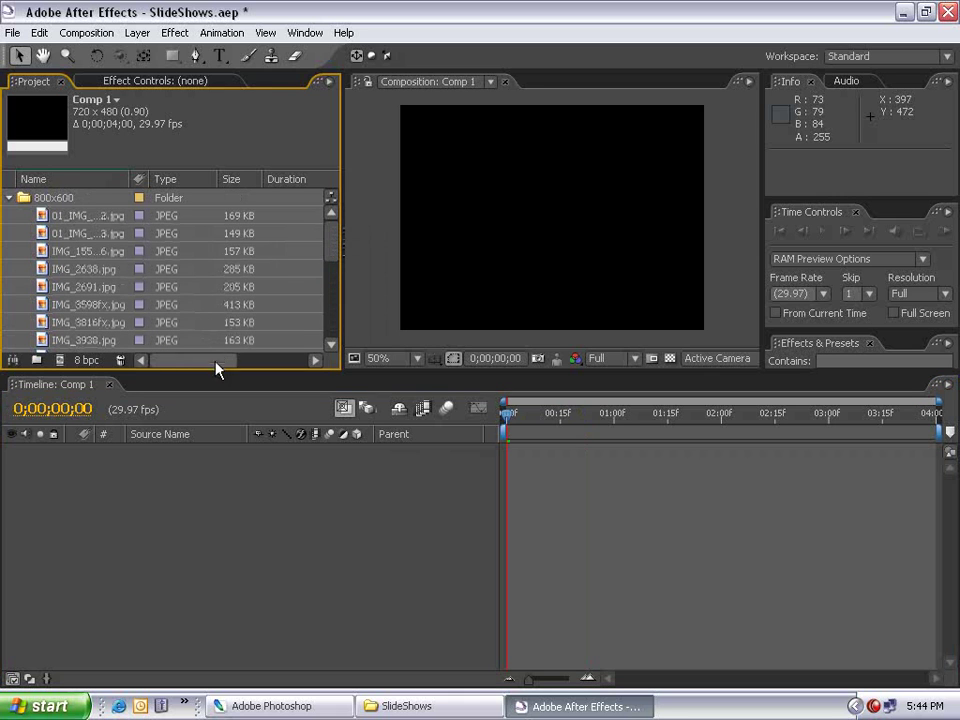
pyautogui.moveTo(214, 372)
pyautogui.mouseDown()
pyautogui.moveTo(246, 523)
pyautogui.moveTo(246, 640)
pyautogui.mouseUp()
pyautogui.click(85, 215)
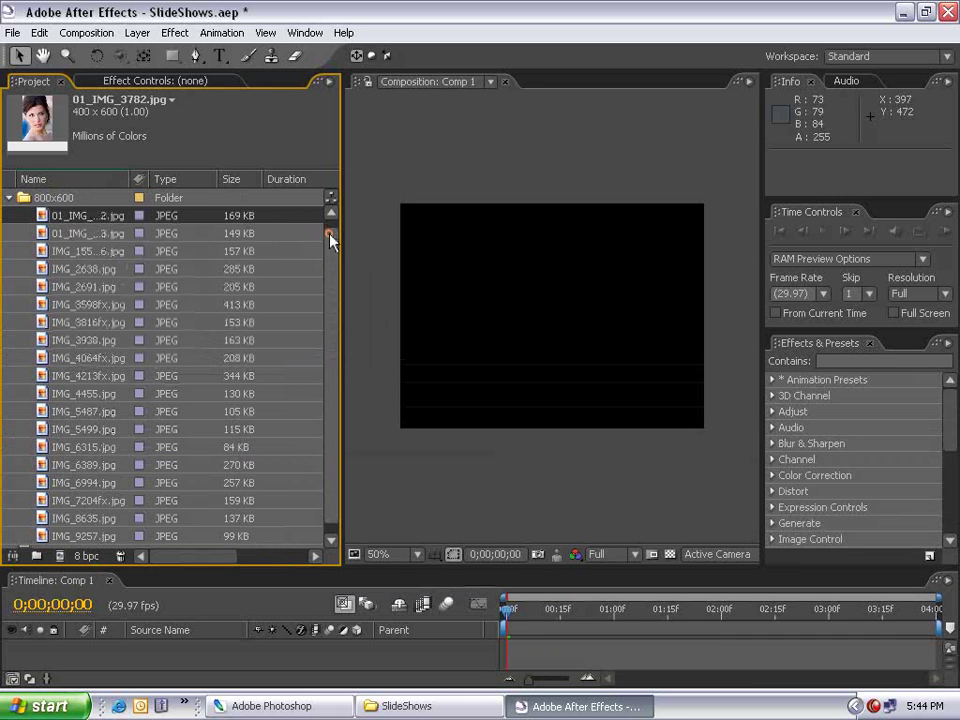
pyautogui.scroll(-1, 328, 264)
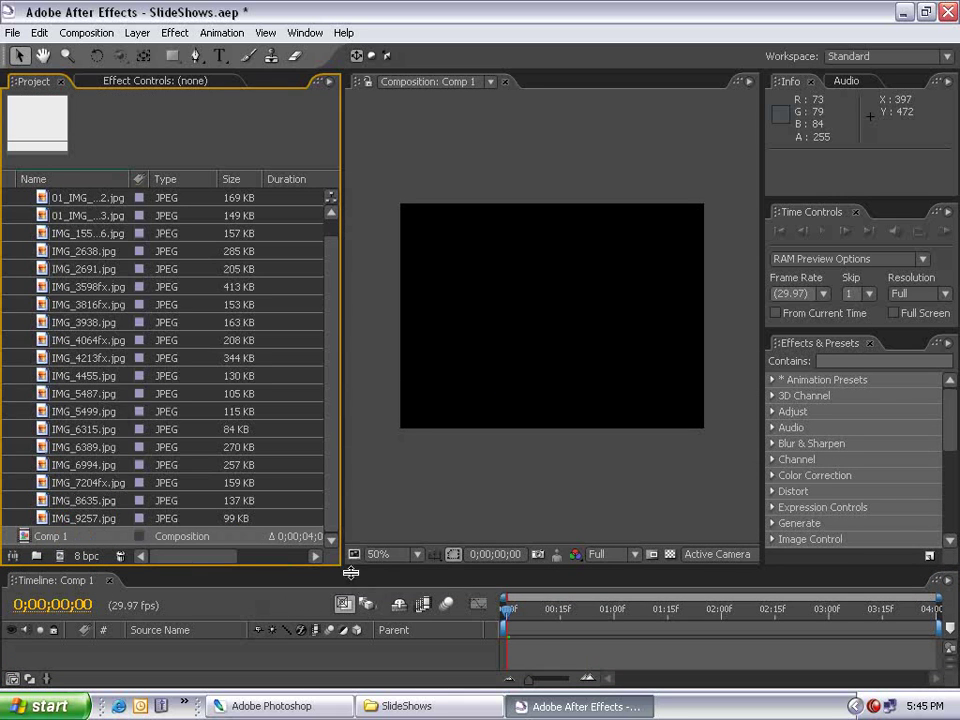
pyautogui.moveTo(345, 566); pyautogui.dragTo(321, 463)
pyautogui.moveTo(95, 252); pyautogui.dragTo(525, 553)
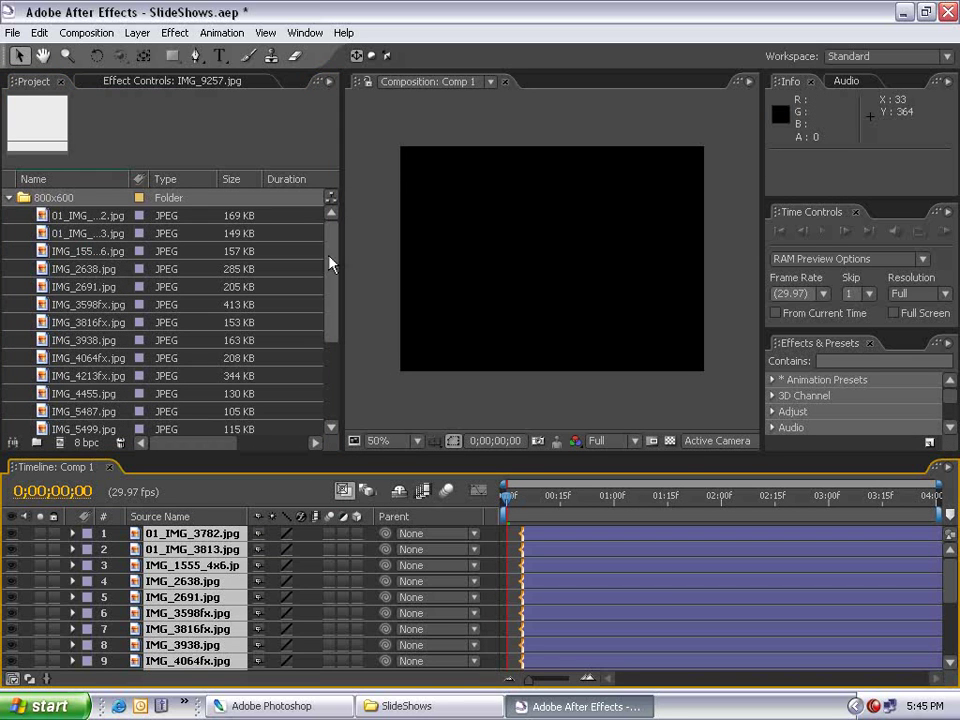
# Step: Click through the photos in the Project panel, ending on IMG_3938.jpg
pyautogui.click(62, 197)
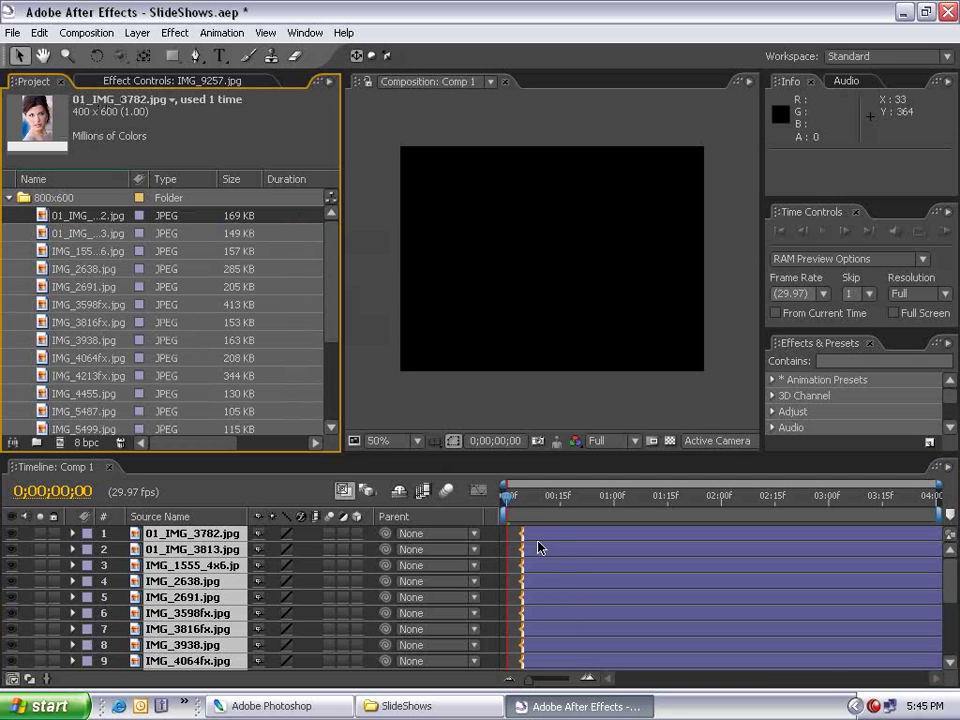
pyautogui.press('Down')
pyautogui.press('Down')
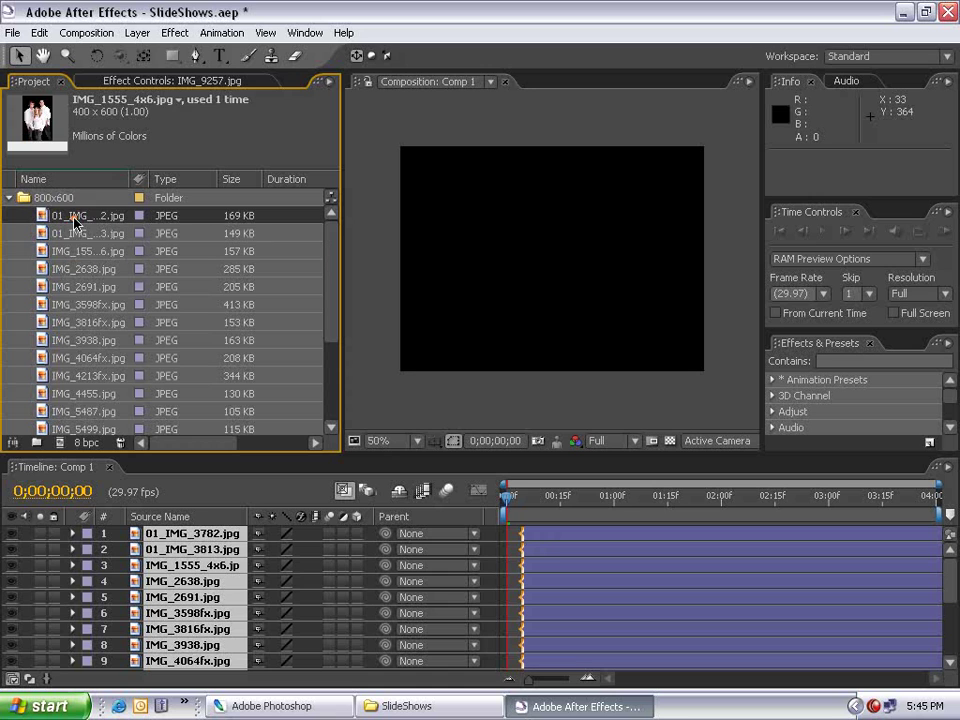
pyautogui.click(77, 216)
pyautogui.keyDown('ctrl'); pyautogui.click(79, 318); pyautogui.keyUp('ctrl')
pyautogui.keyDown('ctrl'); pyautogui.click(82, 286); pyautogui.keyUp('ctrl')
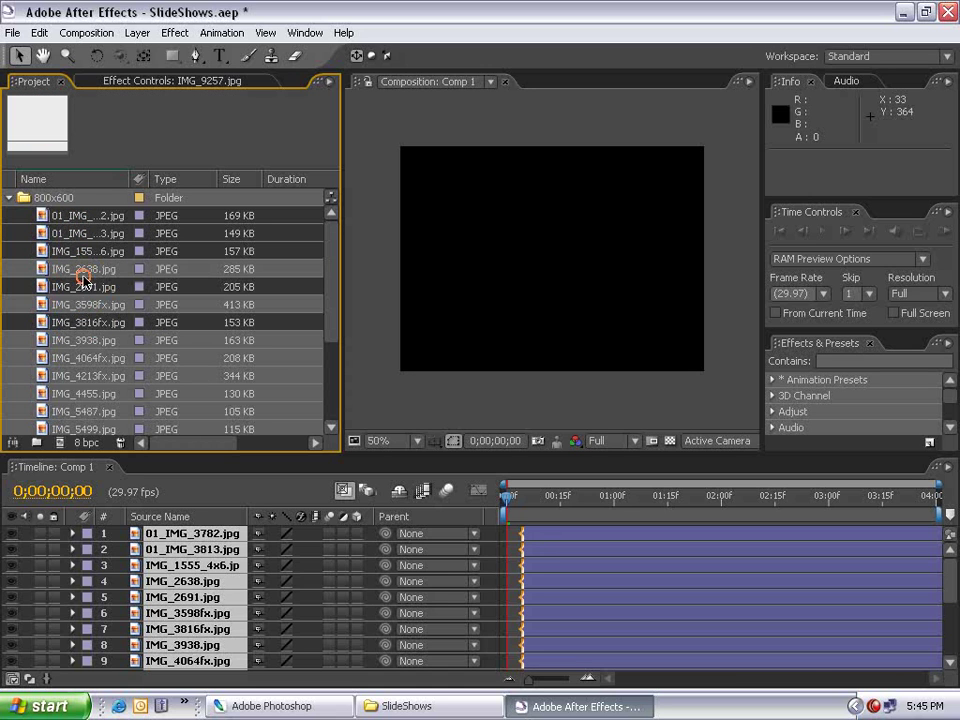
pyautogui.click(100, 340)
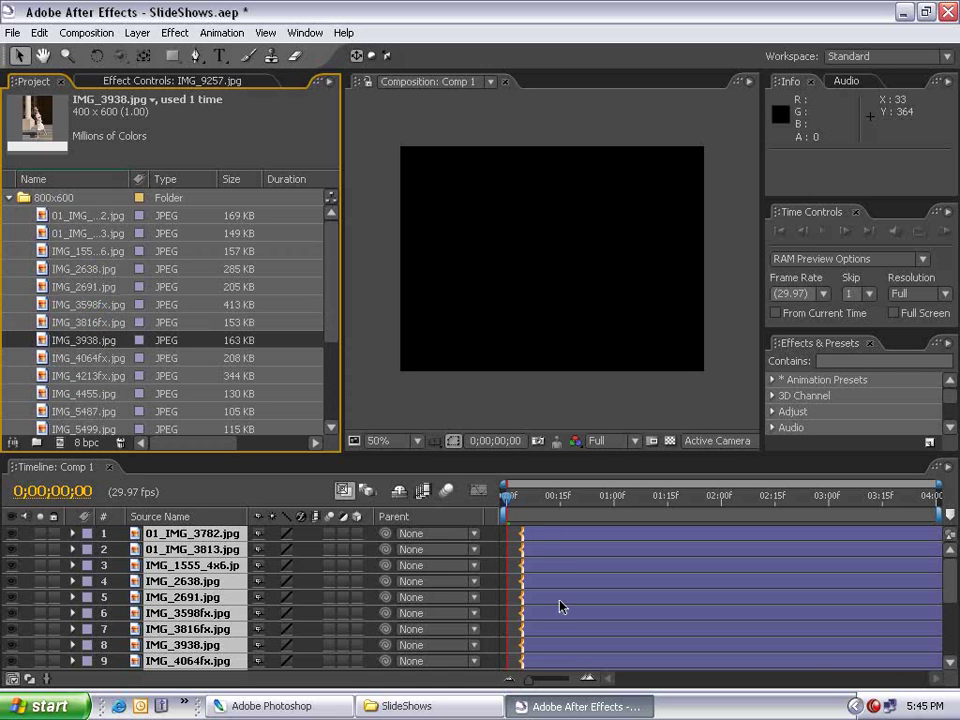
# Step: Select all 19 layers and move their in points to time zero
pyautogui.click(538, 539)
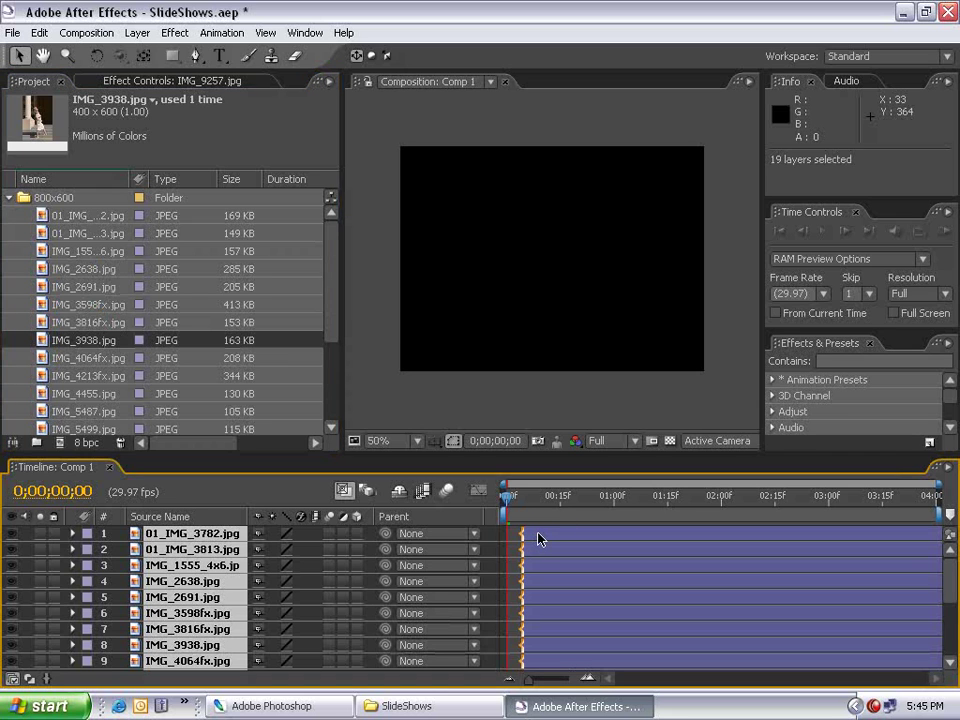
pyautogui.press('[')
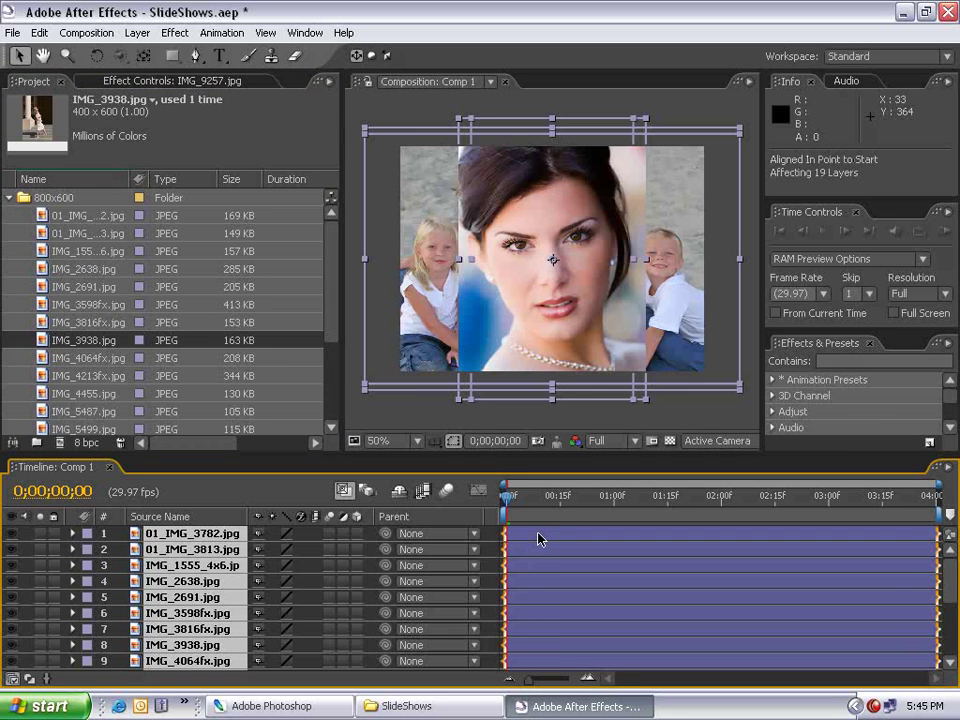
pyautogui.moveTo(545, 497); pyautogui.dragTo(628, 516)
pyautogui.click(205, 538)
pyautogui.press('o')
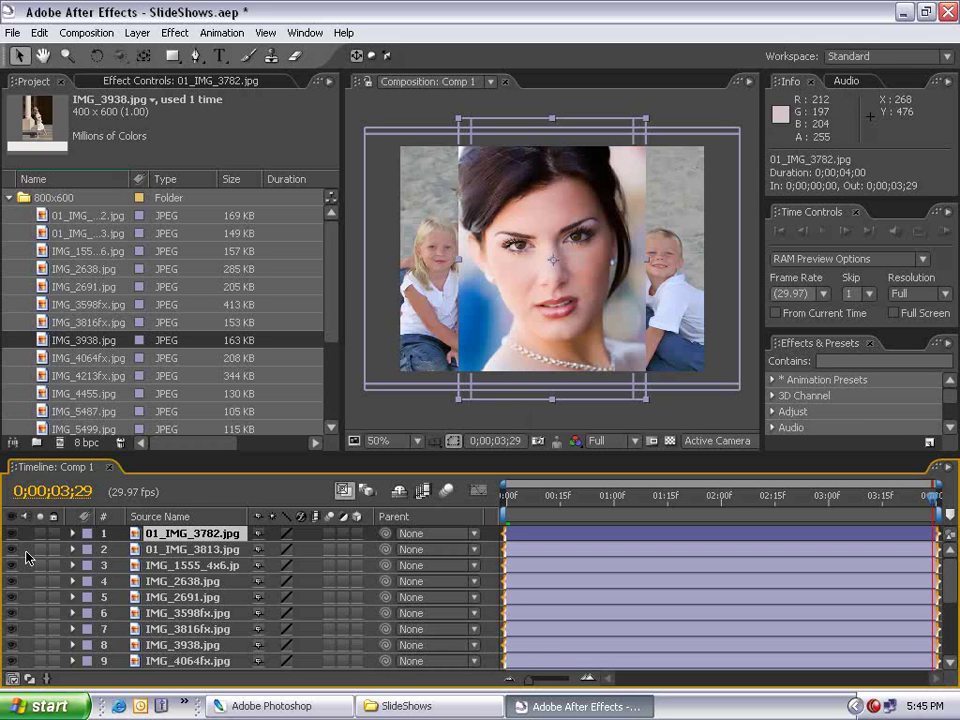
# Step: Add Scale keyframes to 01_IMG_3782.jpg at the comp's start and end, starting at 86%
pyautogui.click(40, 533)
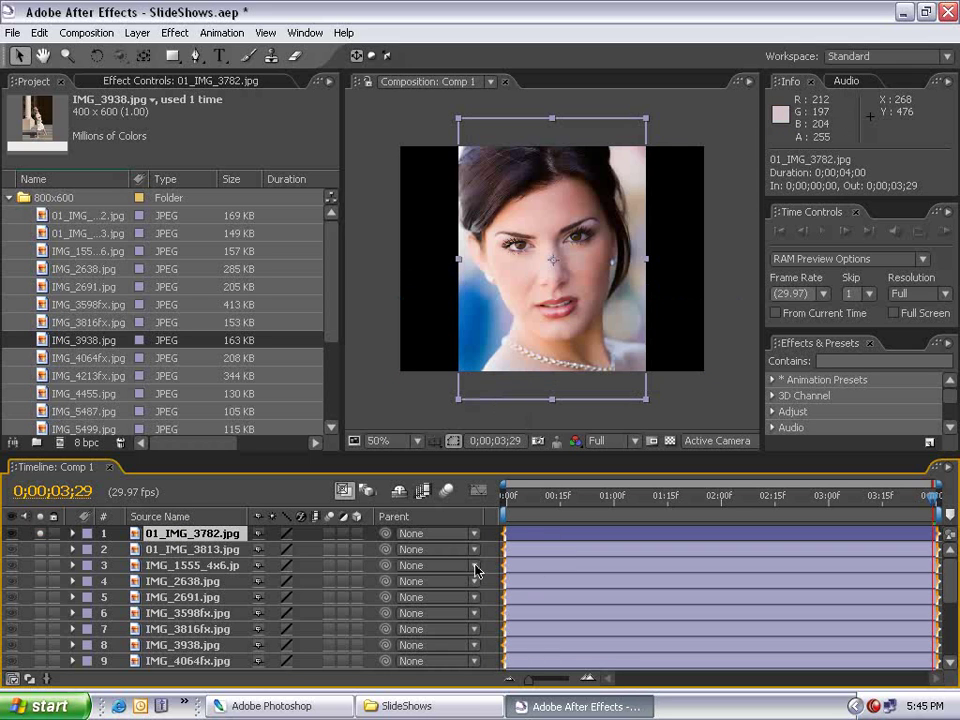
pyautogui.press('s')
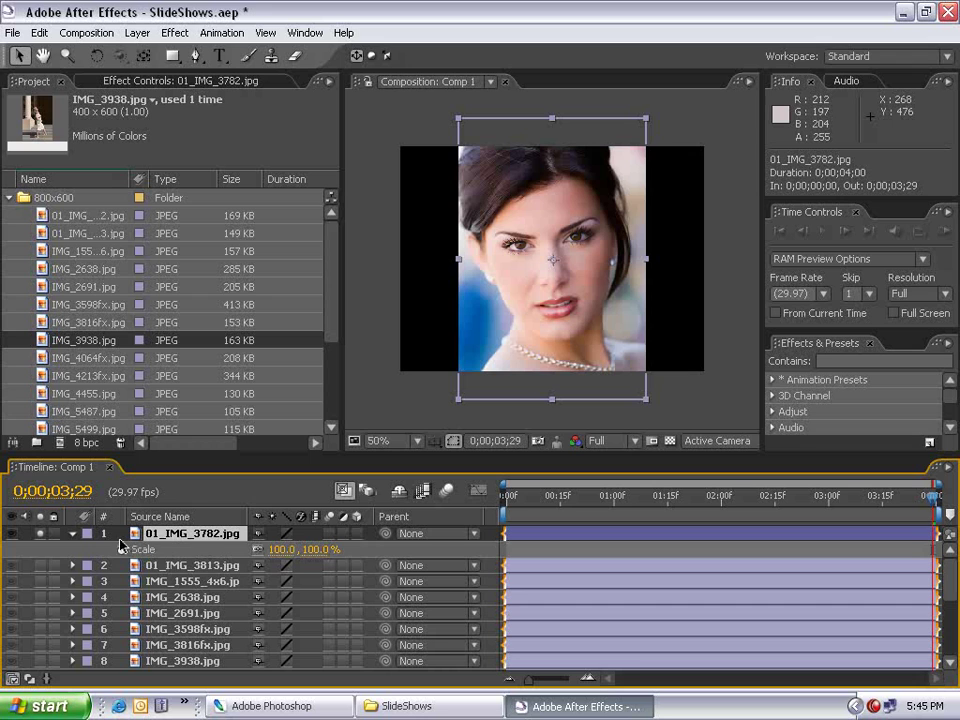
pyautogui.click(538, 495)
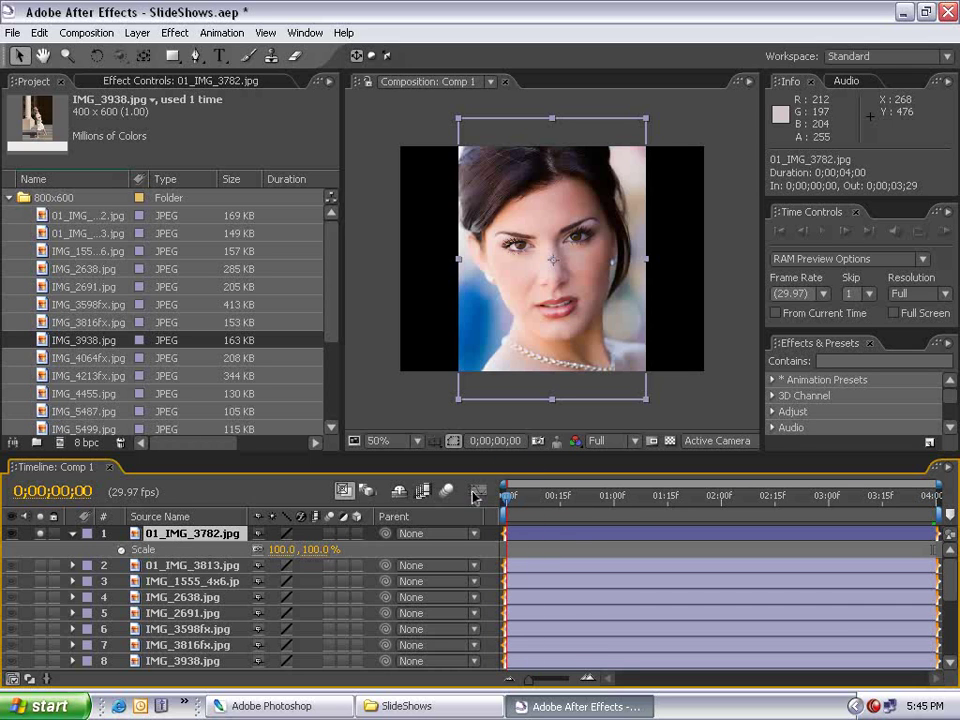
pyautogui.click(121, 551)
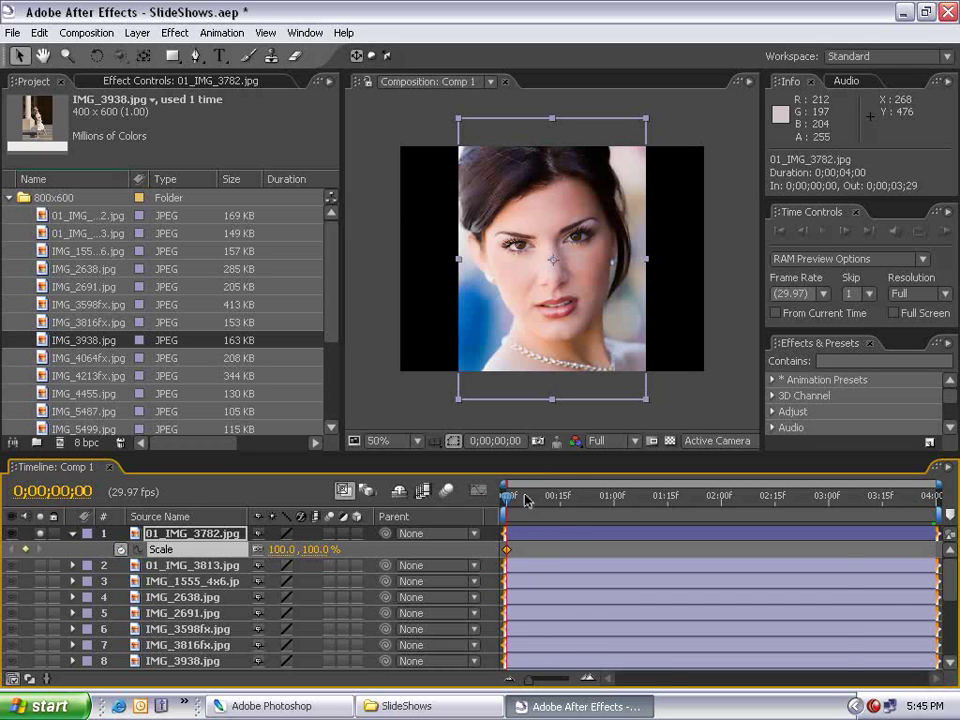
pyautogui.press('End')
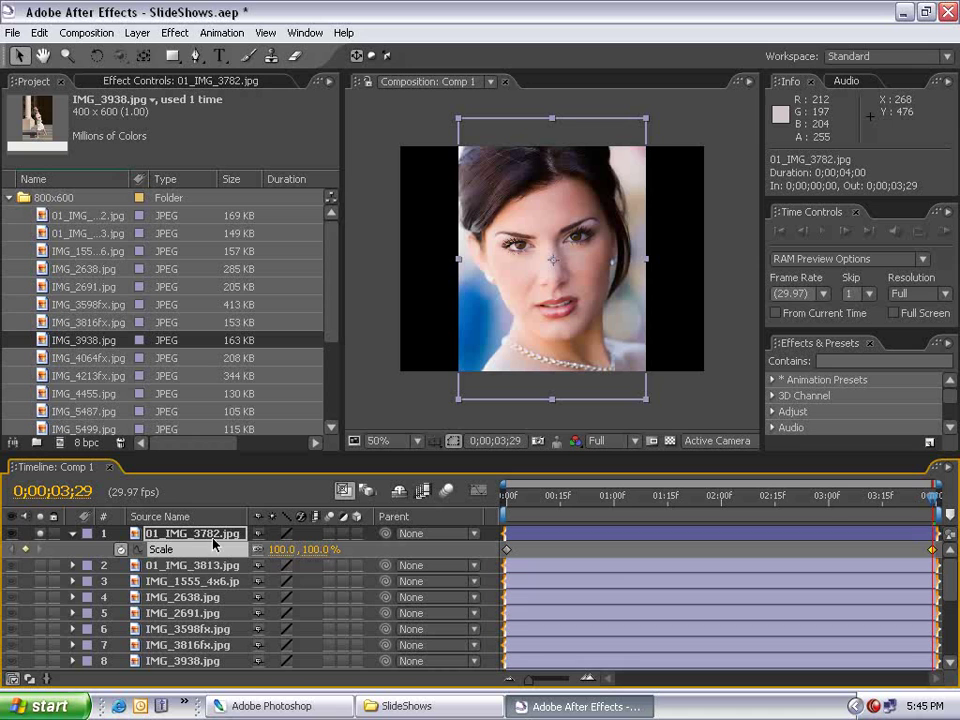
pyautogui.moveTo(861, 497); pyautogui.dragTo(505, 497)
pyautogui.moveTo(495, 384); pyautogui.dragTo(503, 381)
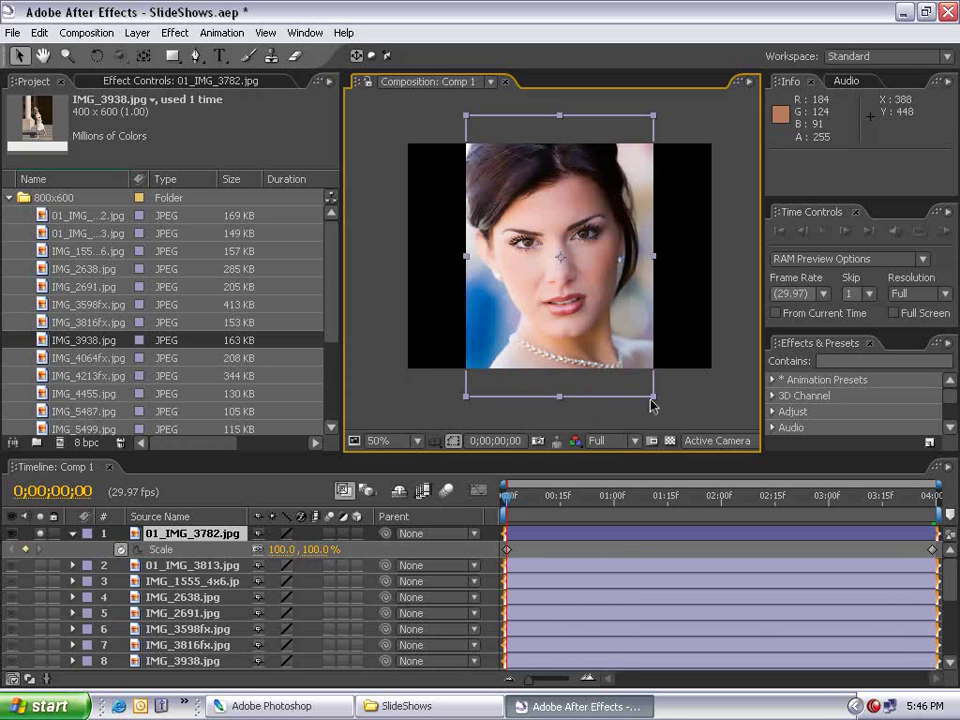
pyautogui.moveTo(652, 401)
pyautogui.mouseDown()
pyautogui.moveTo(628, 379)
pyautogui.moveTo(644, 399)
pyautogui.mouseUp()
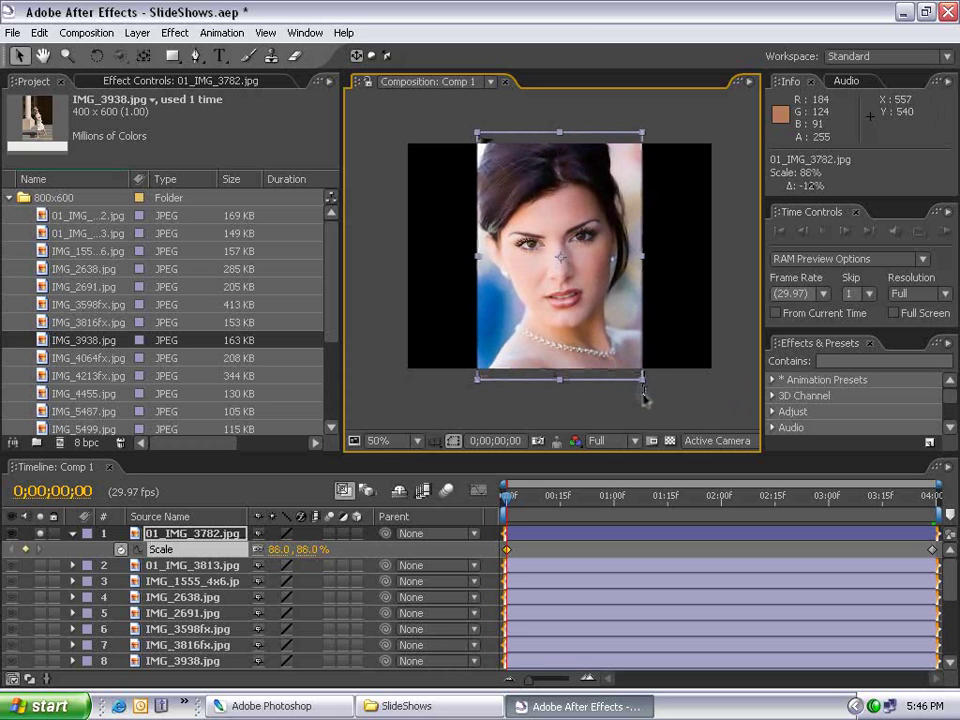
# Step: Fit the first photo to the composition height, scaling it to 80%
pyautogui.rightClick(517, 252)
pyautogui.moveTo(556, 307)
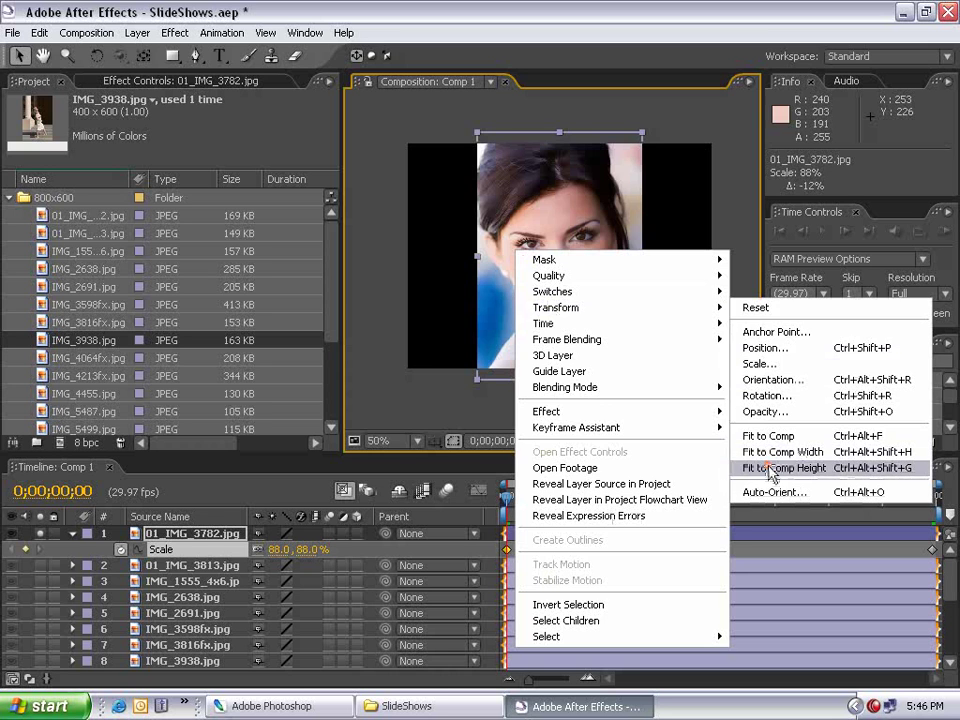
pyautogui.click(768, 452)
pyautogui.press('.')
pyautogui.moveTo(521, 199)
pyautogui.mouseDown()
pyautogui.moveTo(562, 391)
pyautogui.moveTo(553, 242)
pyautogui.mouseUp()
pyautogui.press(',')
# Step: Try Fit to Comp on the photo, then undo the stretched result
pyautogui.rightClick(564, 322)
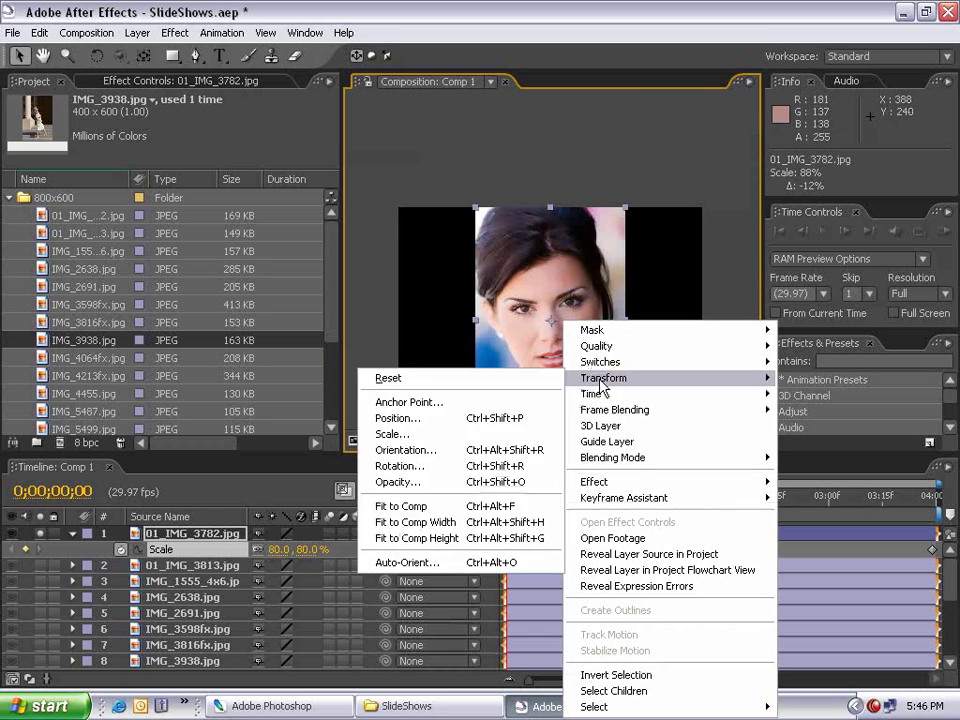
pyautogui.click(412, 508)
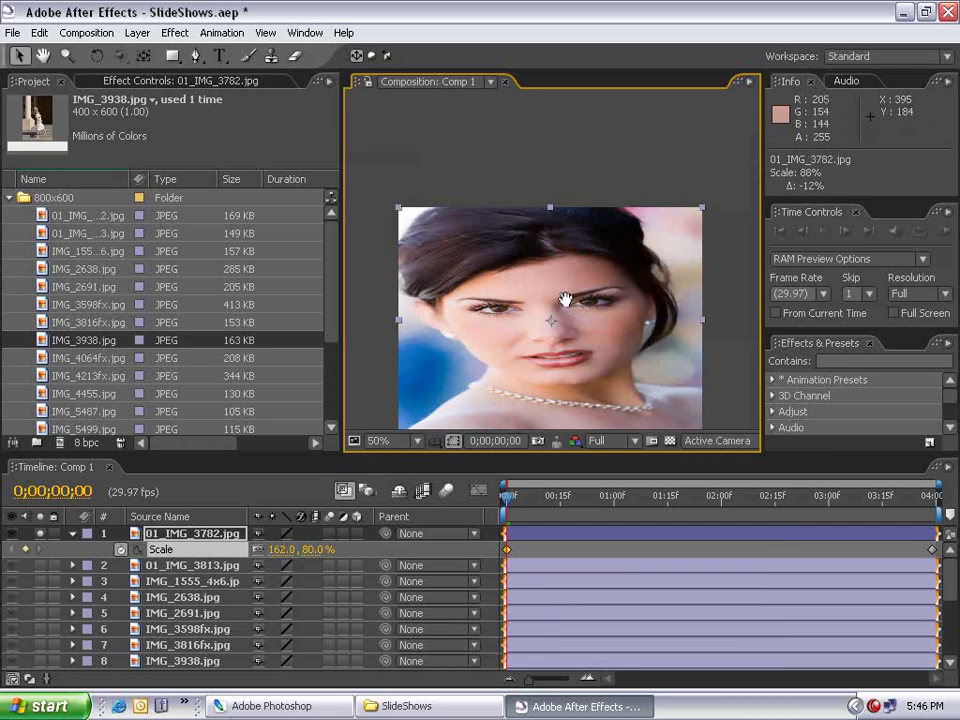
pyautogui.hotkey('ctrl', 'z')
pyautogui.moveTo(583, 350); pyautogui.dragTo(588, 250)
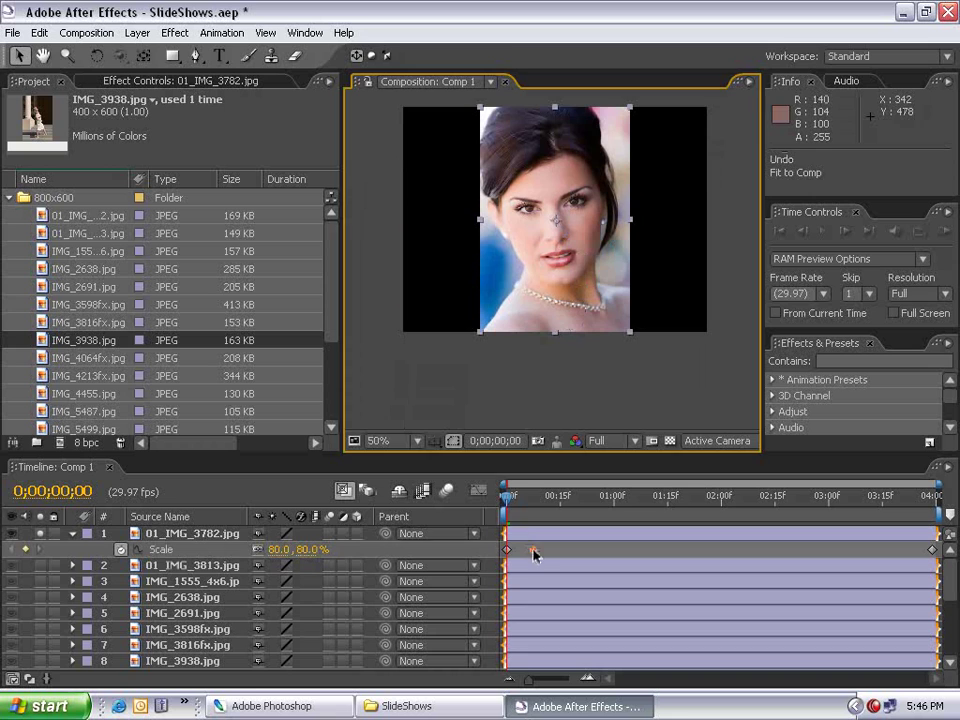
# Step: Set the first photo's end Scale keyframe to 90% on the last frame
pyautogui.moveTo(518, 516)
pyautogui.mouseDown()
pyautogui.moveTo(626, 508)
pyautogui.moveTo(956, 516)
pyautogui.mouseUp()
pyautogui.moveTo(561, 225); pyautogui.dragTo(570, 296)
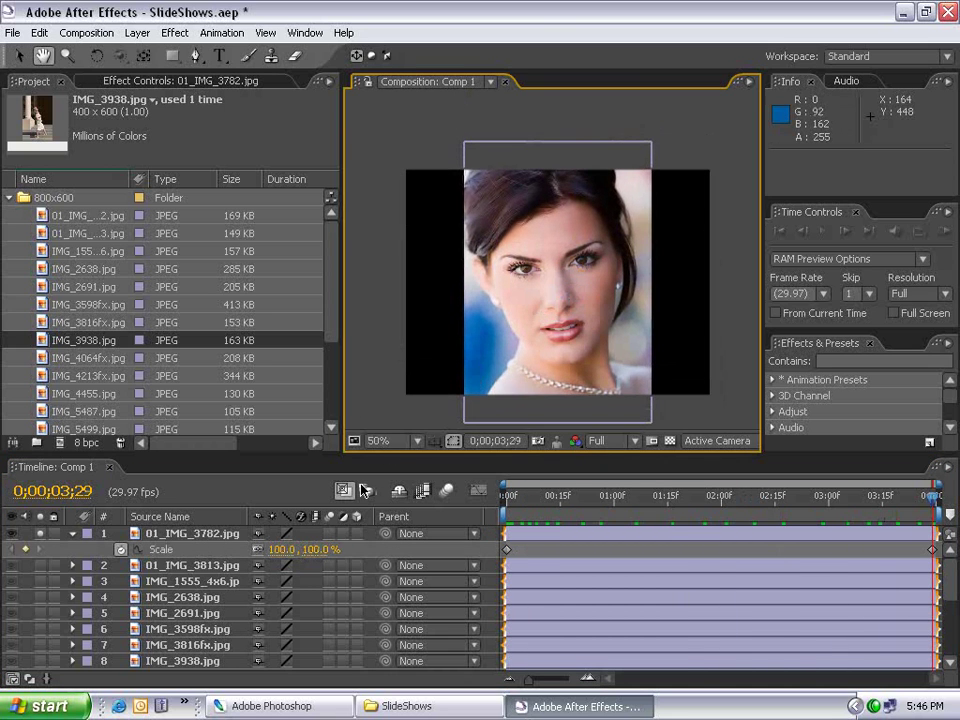
pyautogui.moveTo(318, 557); pyautogui.dragTo(300, 553)
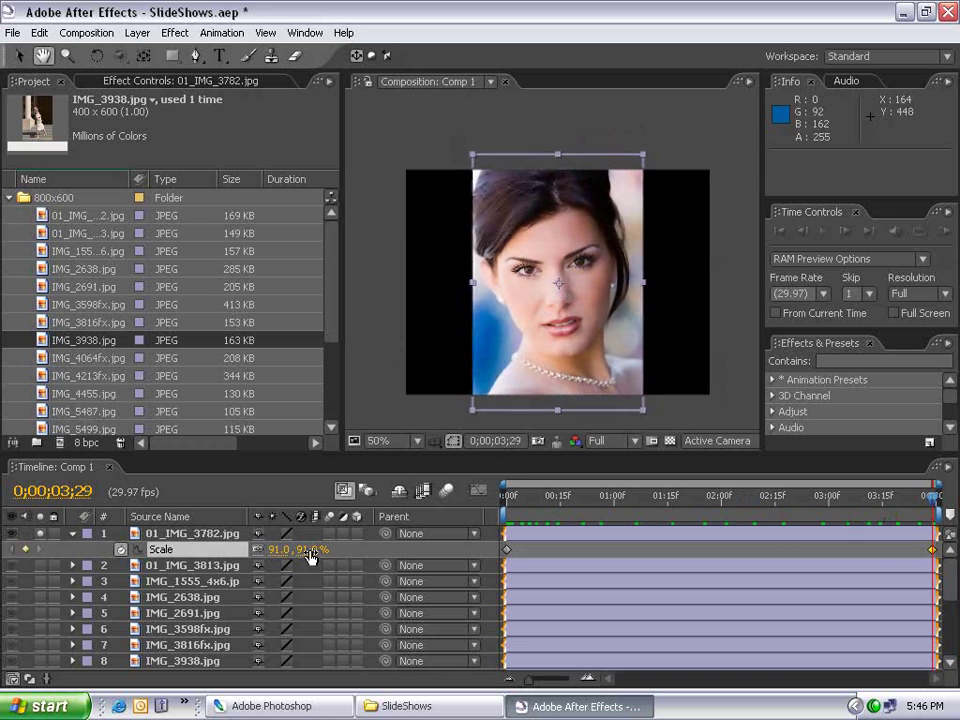
pyautogui.scroll(2, 530, 300)
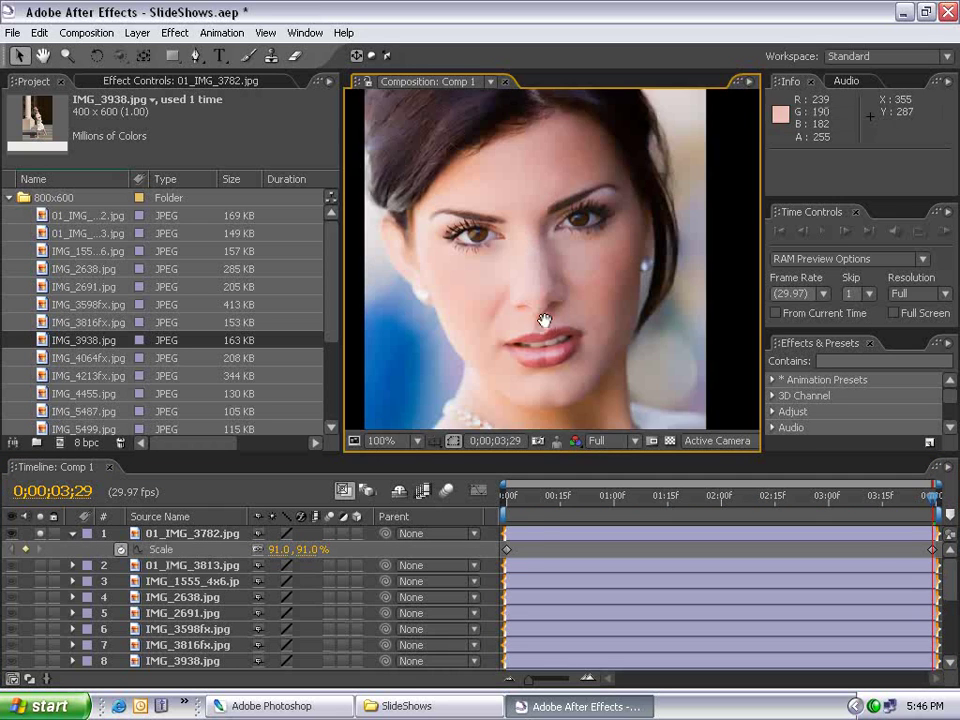
pyautogui.press('Home')
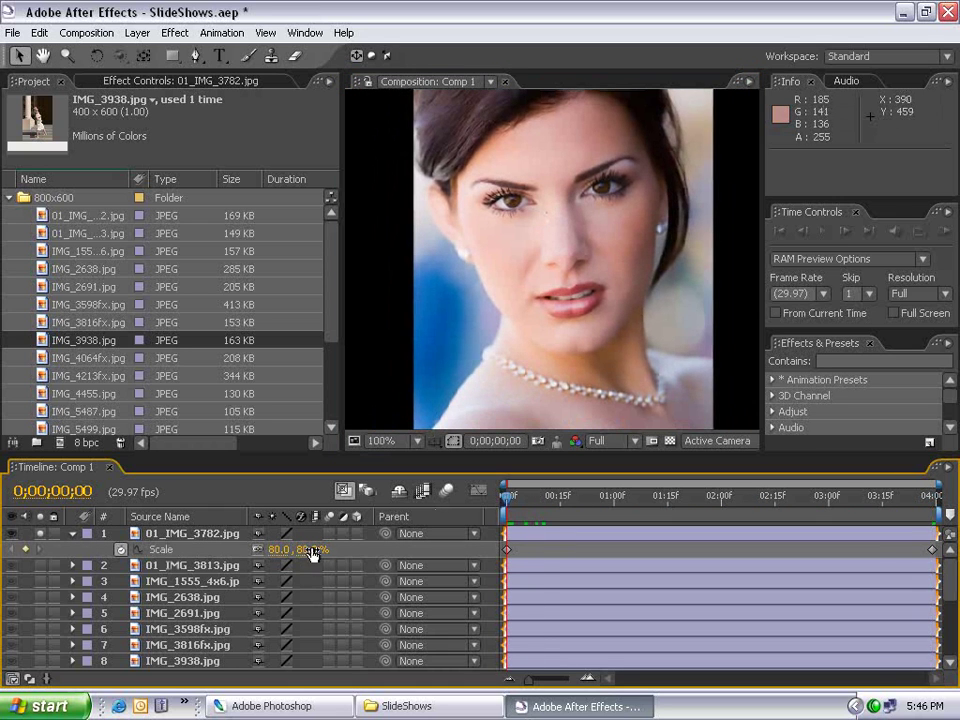
pyautogui.scroll(-2, 480, 240)
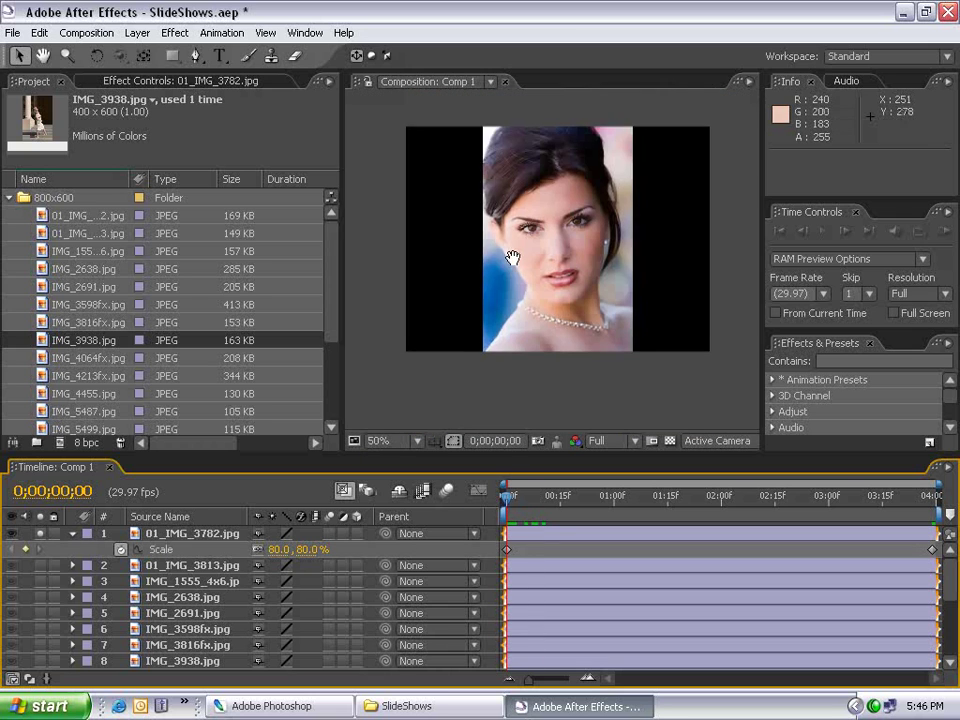
pyautogui.moveTo(509, 258); pyautogui.dragTo(484, 282)
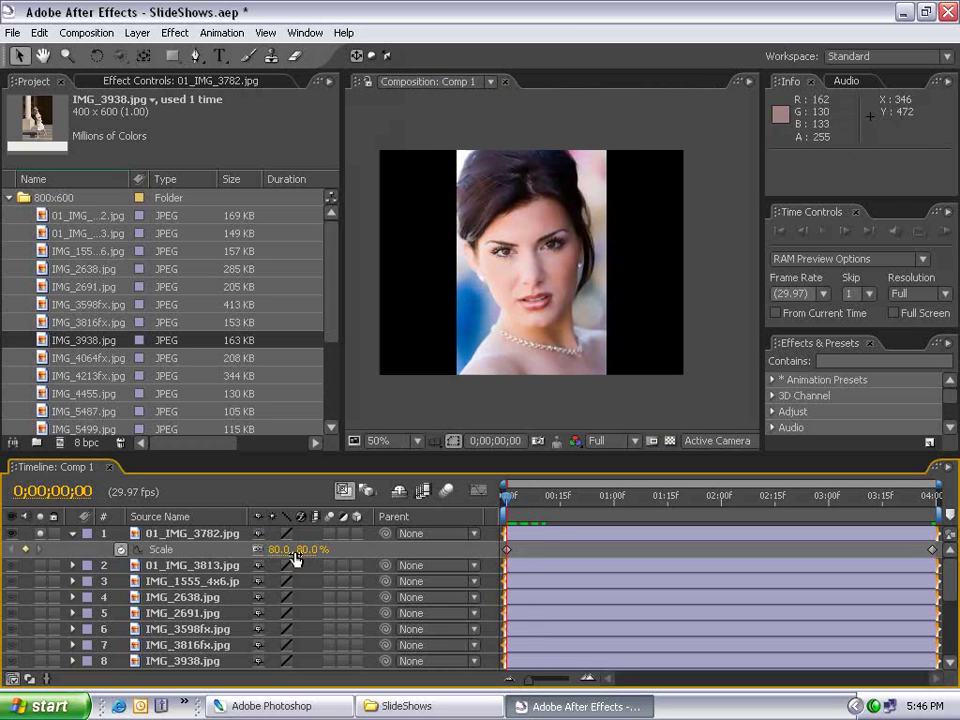
pyautogui.moveTo(509, 500); pyautogui.dragTo(932, 497)
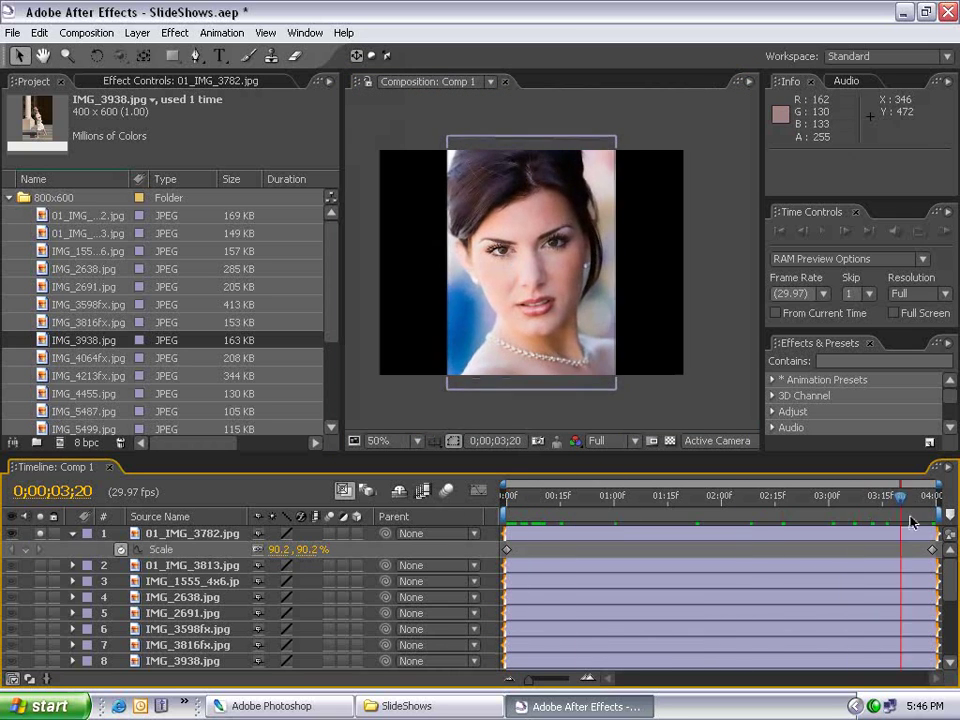
pyautogui.click(309, 549)
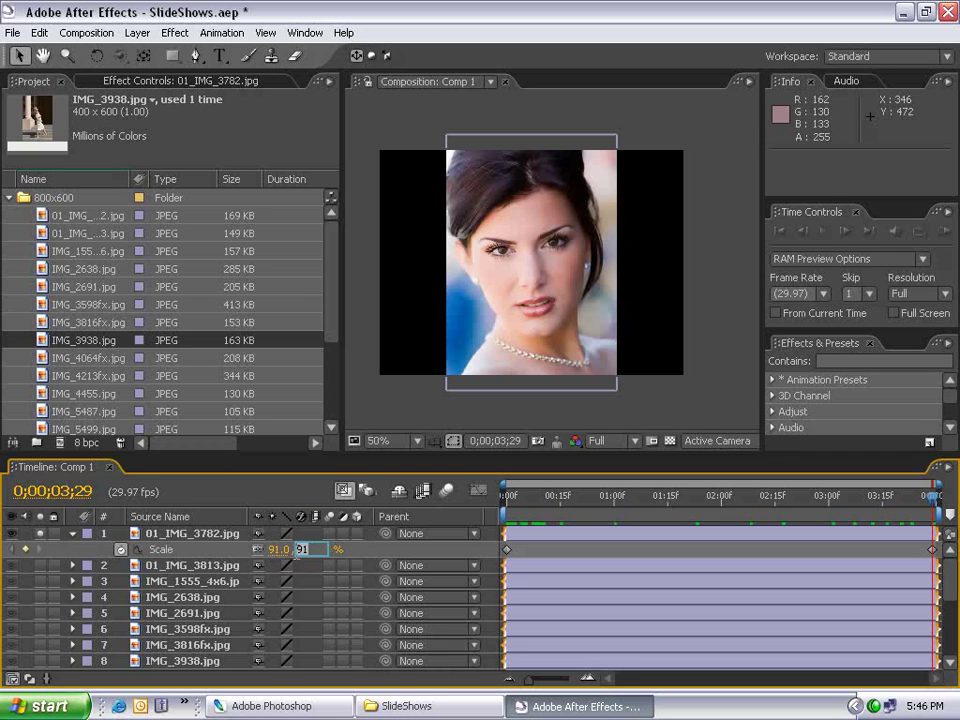
pyautogui.write('0')
pyautogui.press('Return')
# Step: RAM preview the 80%-to-90% zoom and return to the first frame
pyautogui.press('KP_0')
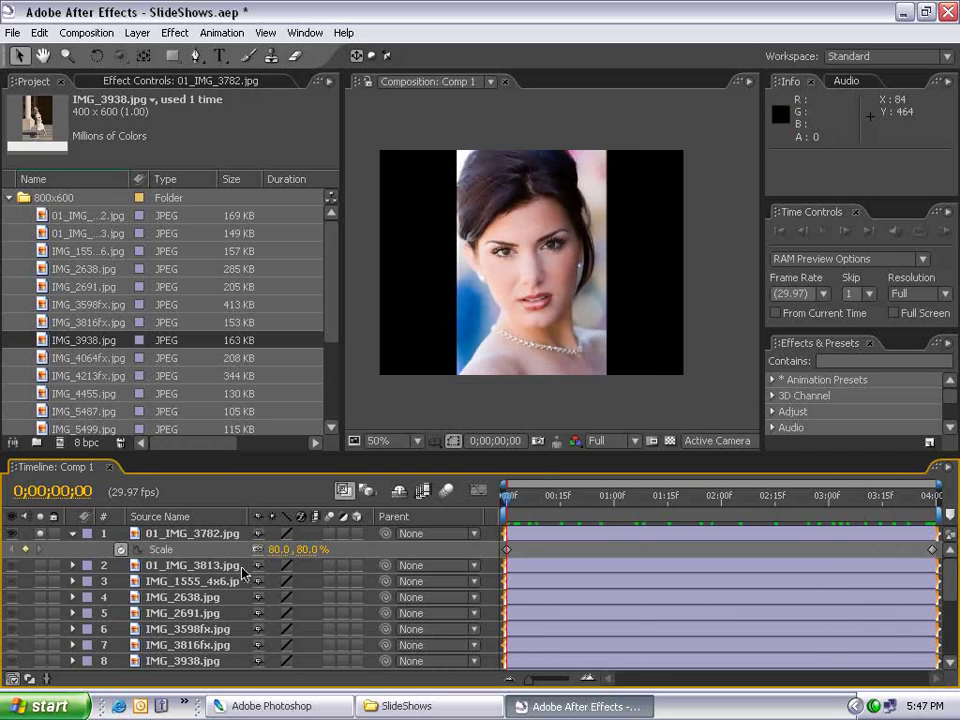
pyautogui.moveTo(506, 497); pyautogui.dragTo(932, 514)
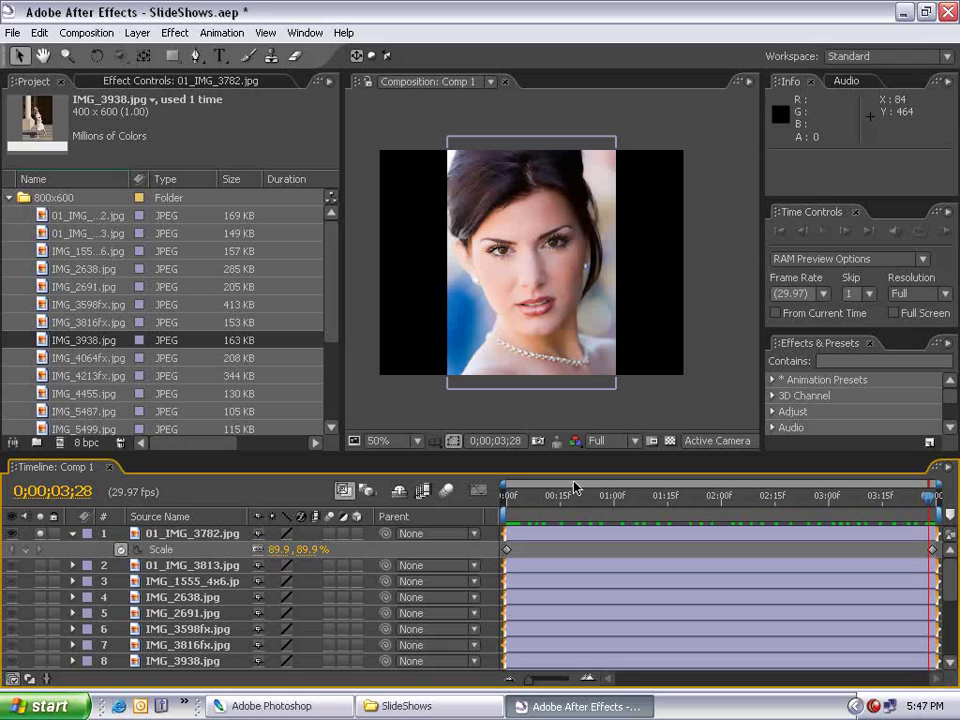
pyautogui.press('Home')
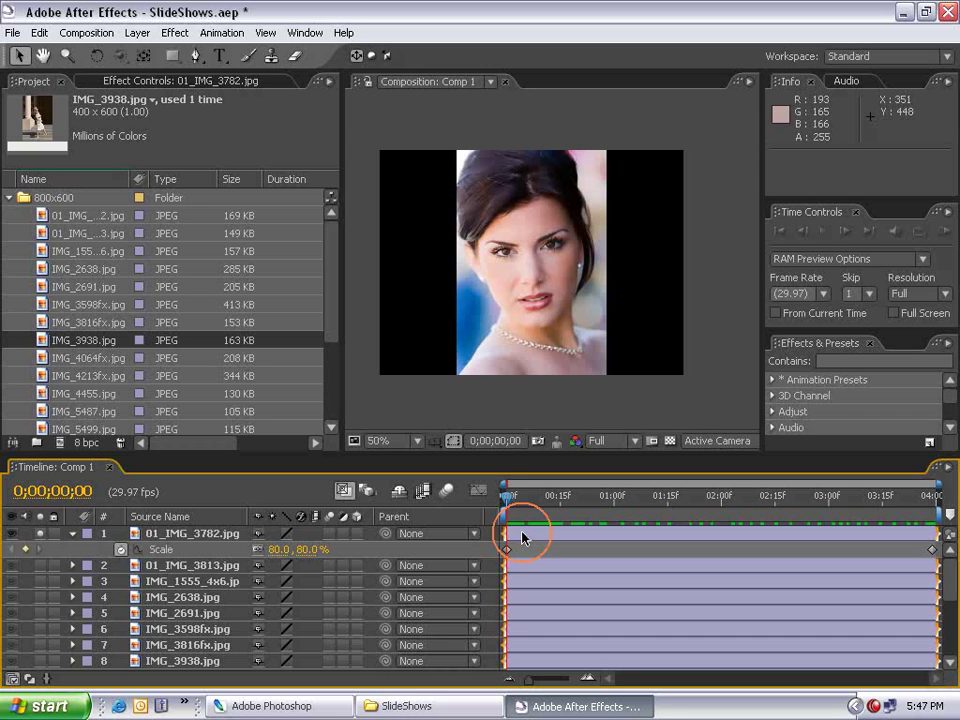
# Step: Apply Fast Blur to the first photo layer with Blurriness 25
pyautogui.click(524, 538)
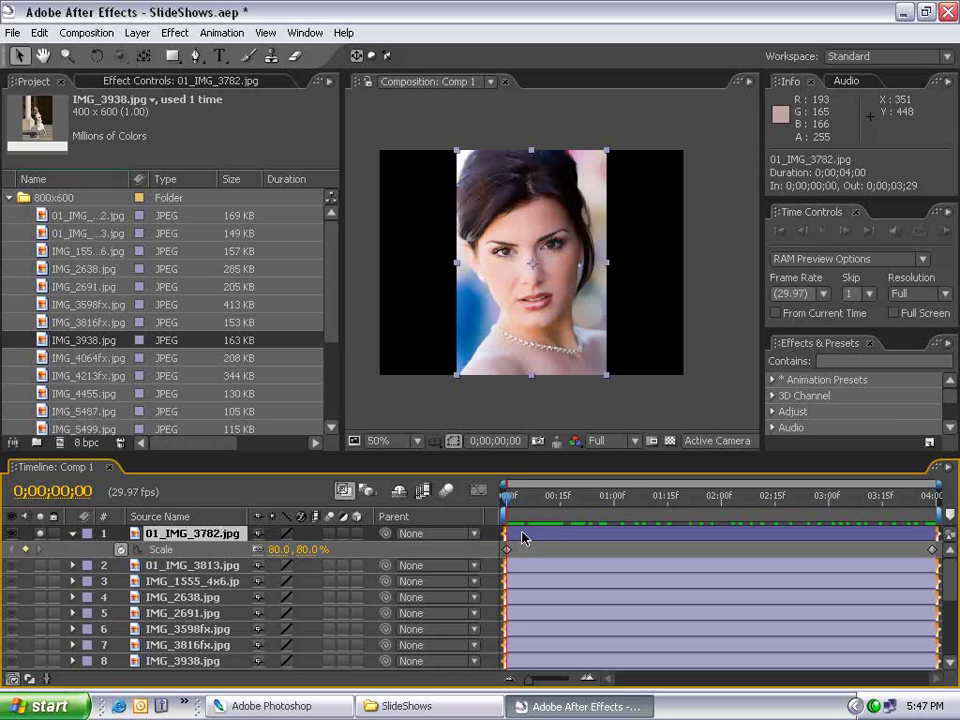
pyautogui.click(175, 32)
pyautogui.moveTo(208, 156)
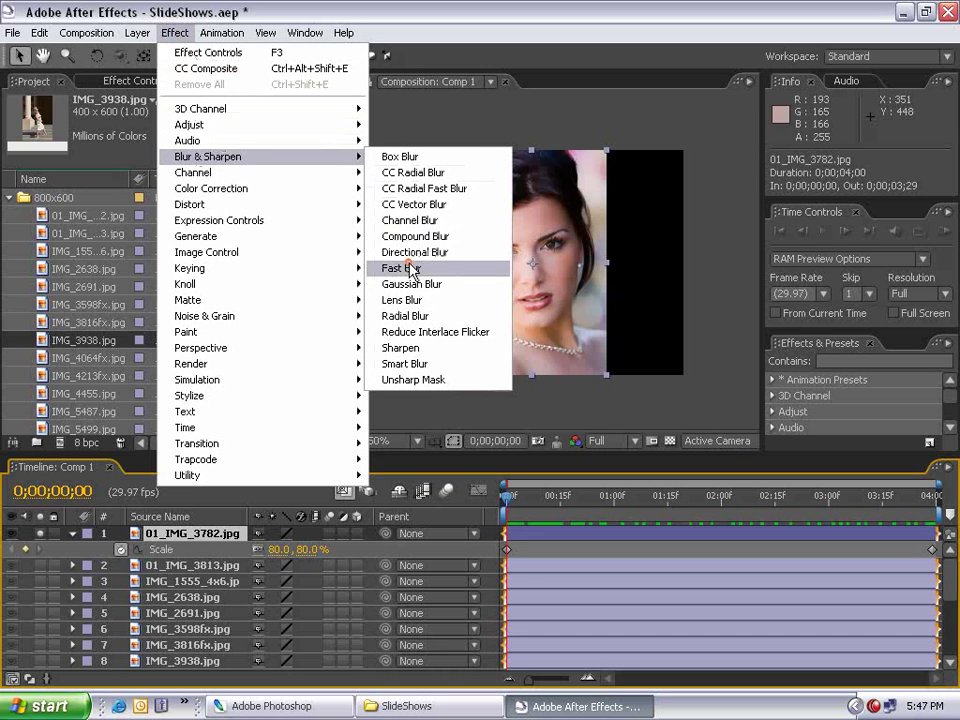
pyautogui.click(398, 268)
pyautogui.click(164, 147)
pyautogui.write('25')
pyautogui.press('Return')
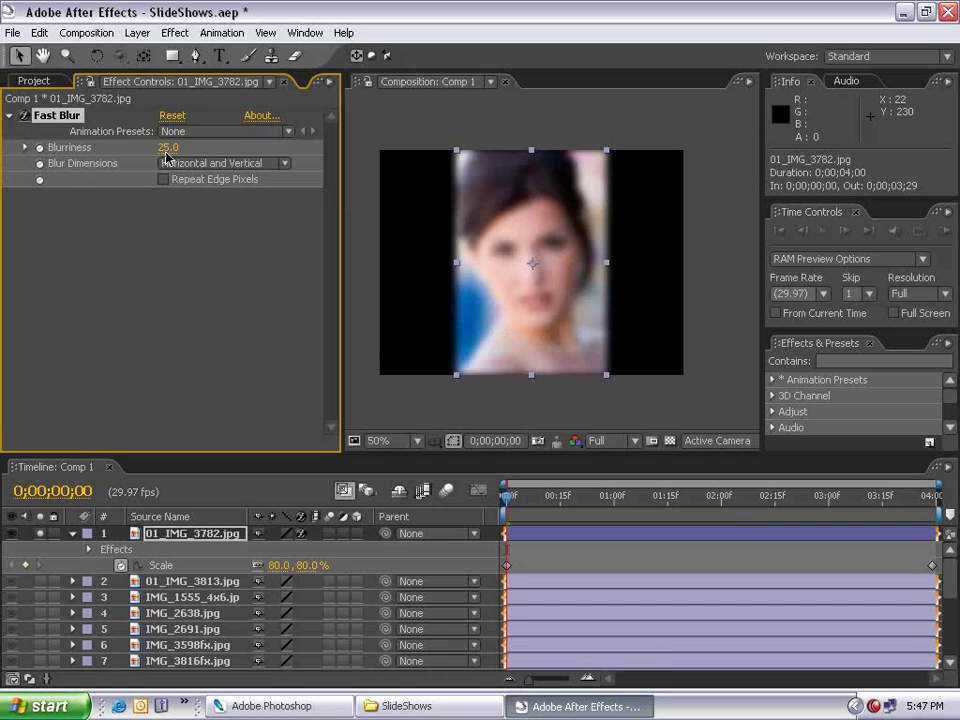
pyautogui.press('.')
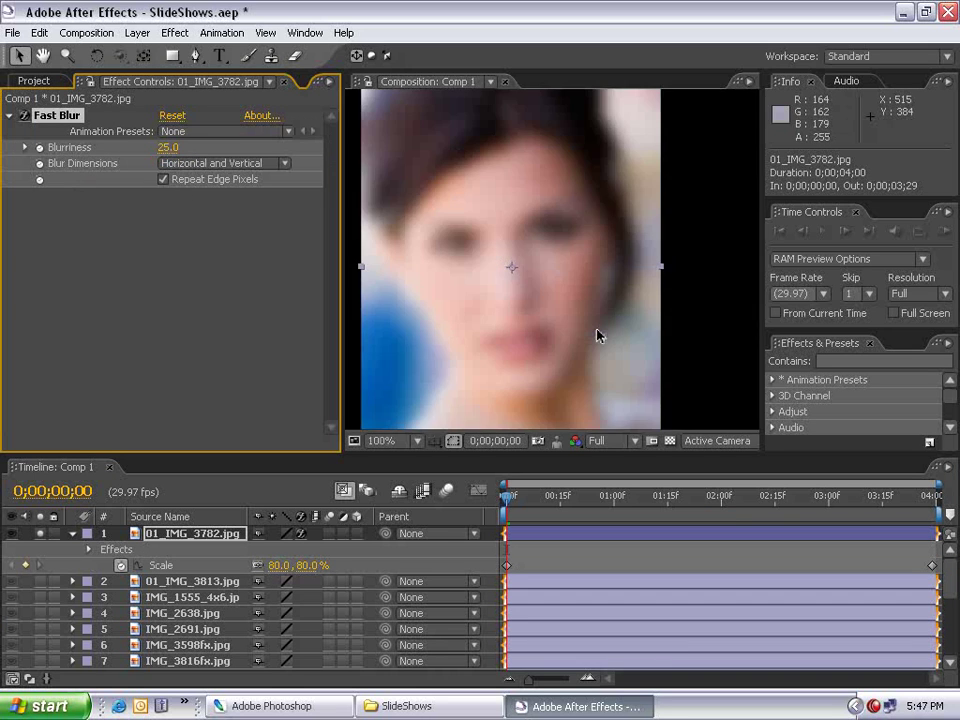
# Step: Keyframe Fast Blur Blurriness at 25 on the first frame and 0 at one second
pyautogui.press('s')
pyautogui.click(39, 147)
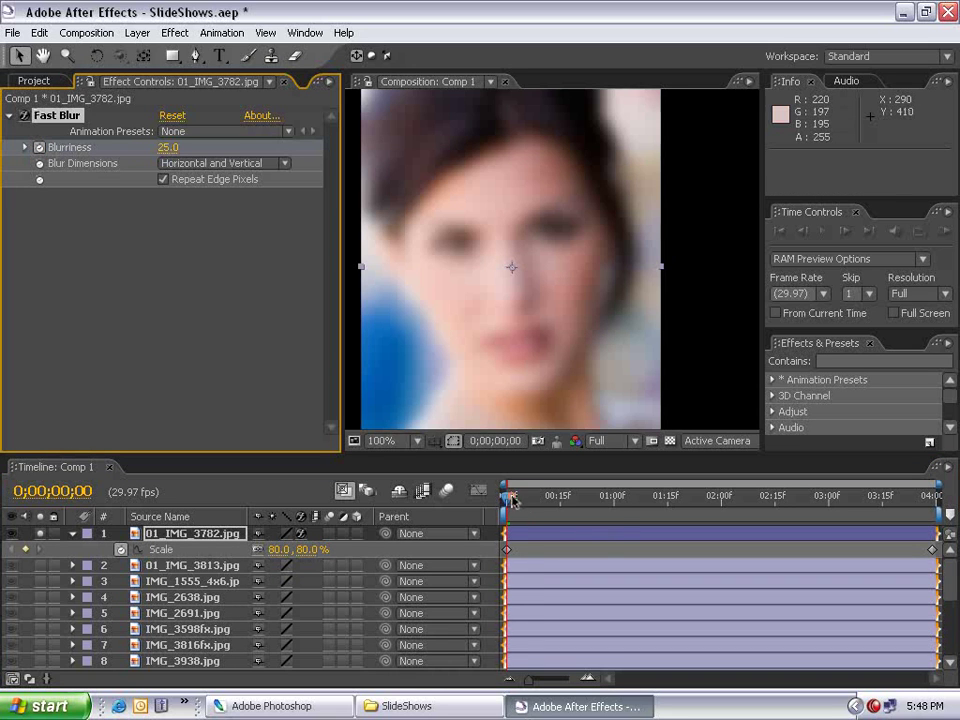
pyautogui.moveTo(506, 495); pyautogui.dragTo(620, 518)
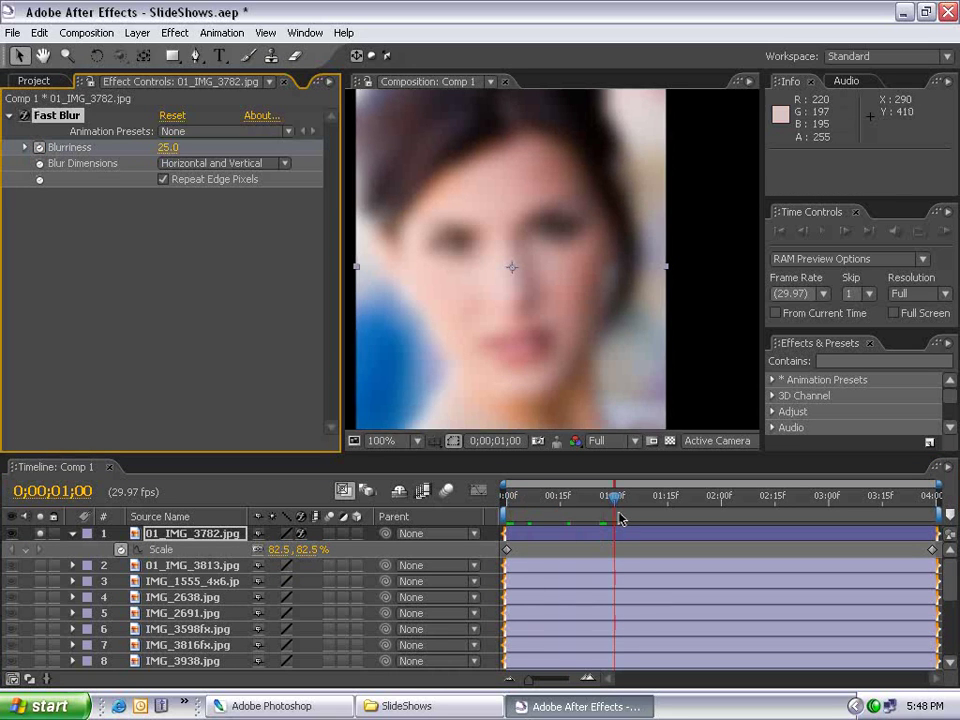
pyautogui.click(164, 147)
pyautogui.write('0')
pyautogui.press('Return')
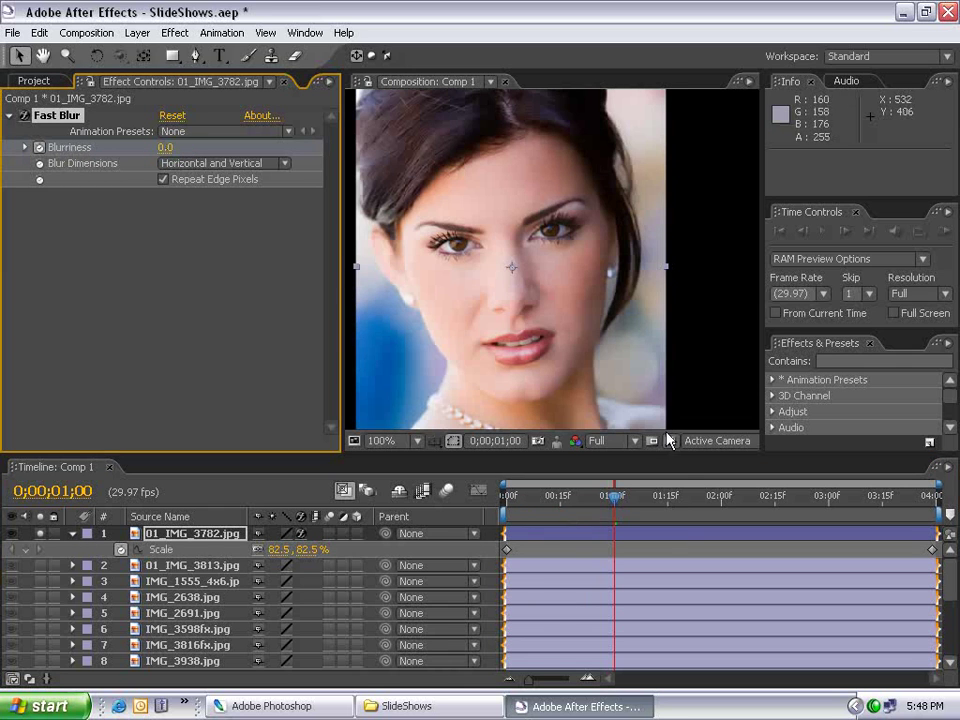
# Step: Move the sharp Blurriness keyframe earlier, to about 0;00;00;17
pyautogui.click(507, 498)
pyautogui.moveTo(507, 498); pyautogui.dragTo(619, 508)
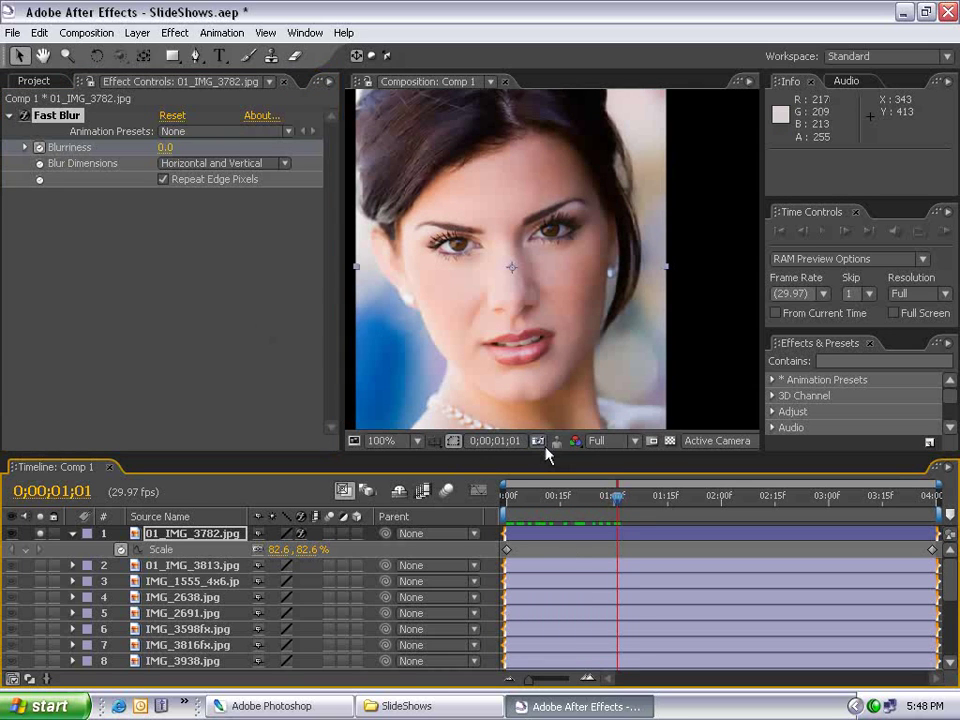
pyautogui.moveTo(617, 496); pyautogui.dragTo(524, 497)
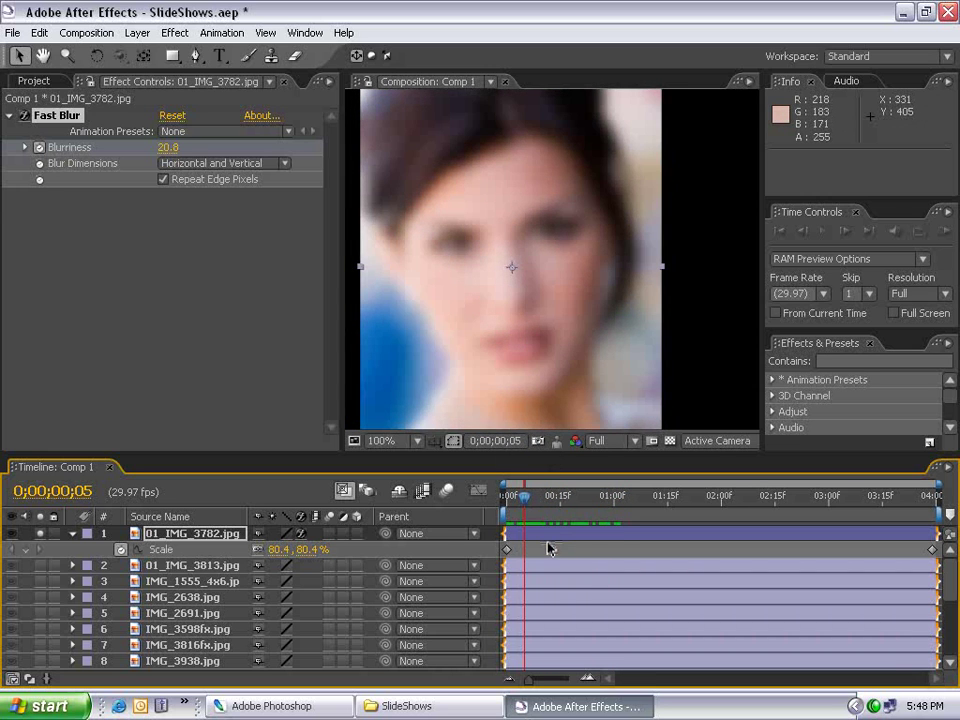
pyautogui.press('u')
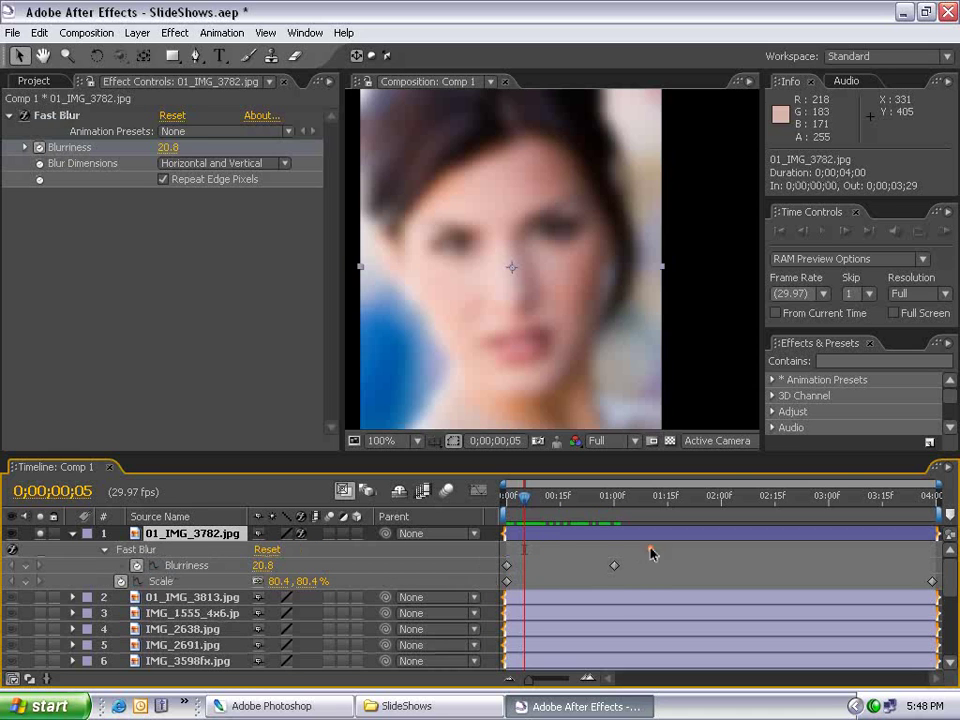
pyautogui.moveTo(614, 565); pyautogui.dragTo(567, 566)
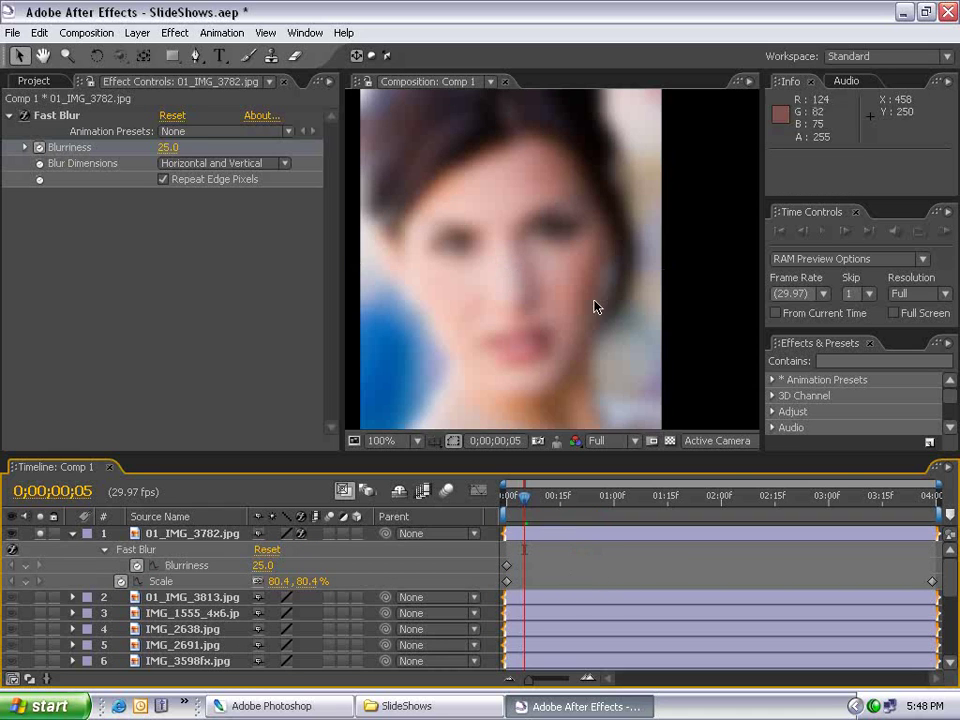
pyautogui.scroll(-2, 474, 290)
pyautogui.scroll(2, 535, 302)
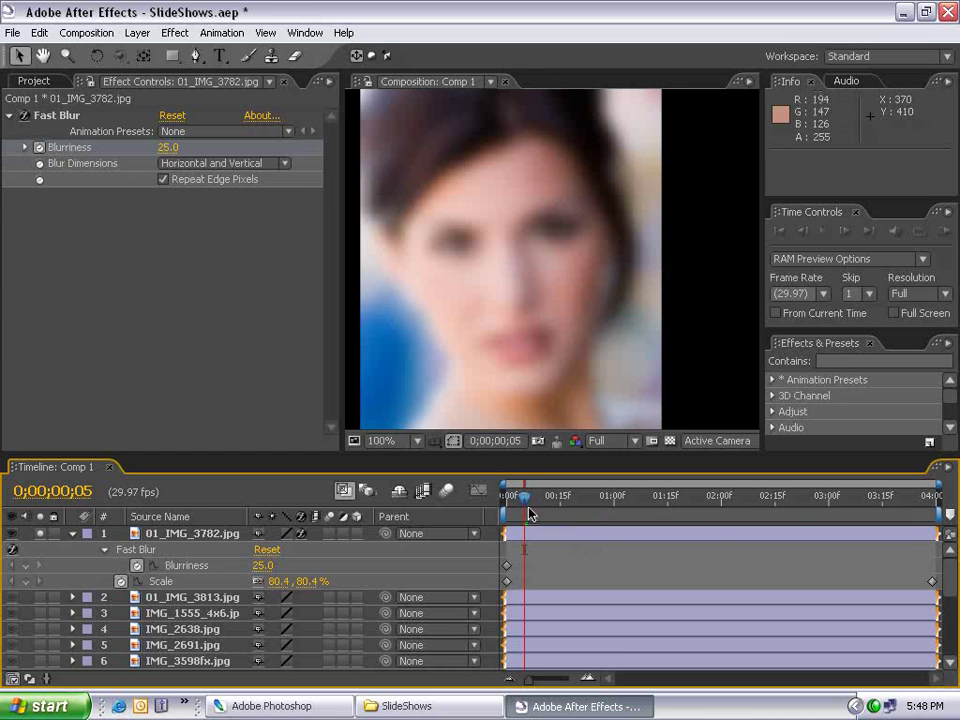
pyautogui.moveTo(585, 497); pyautogui.dragTo(460, 532)
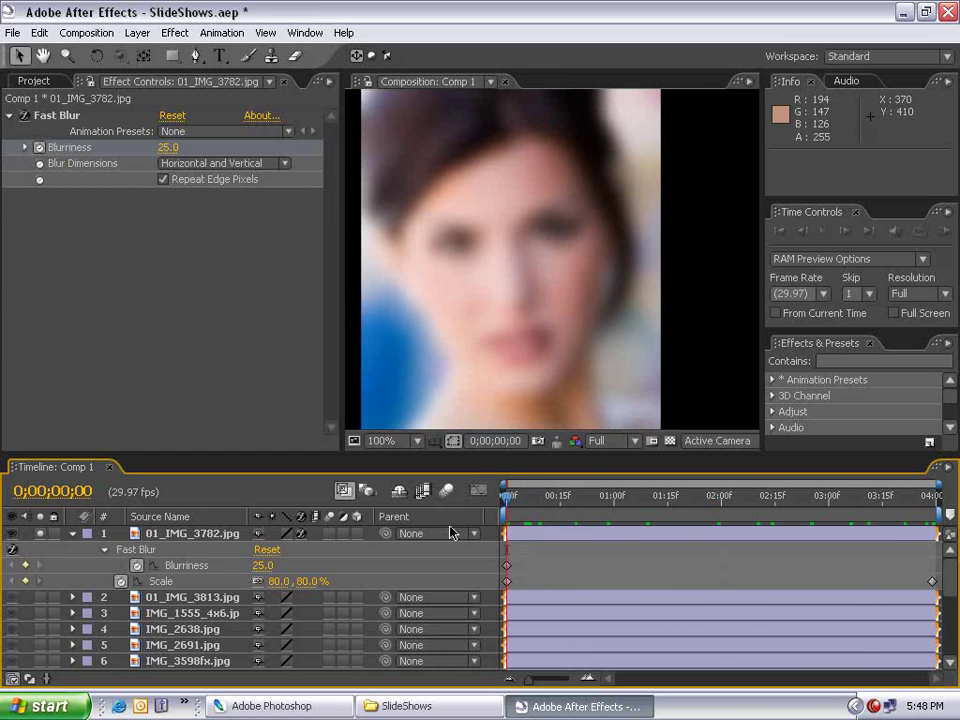
pyautogui.click(582, 537)
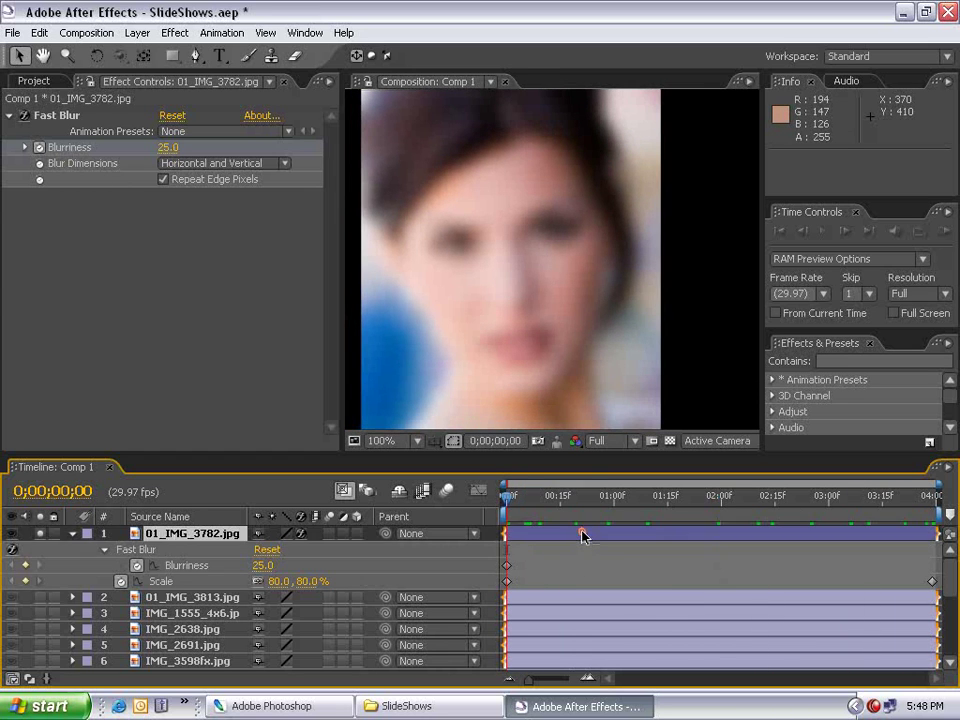
# Step: Apply CC Composite to 01_IMG_3782.jpg and lower its Opacity to 0%
pyautogui.click(174, 32)
pyautogui.moveTo(193, 172)
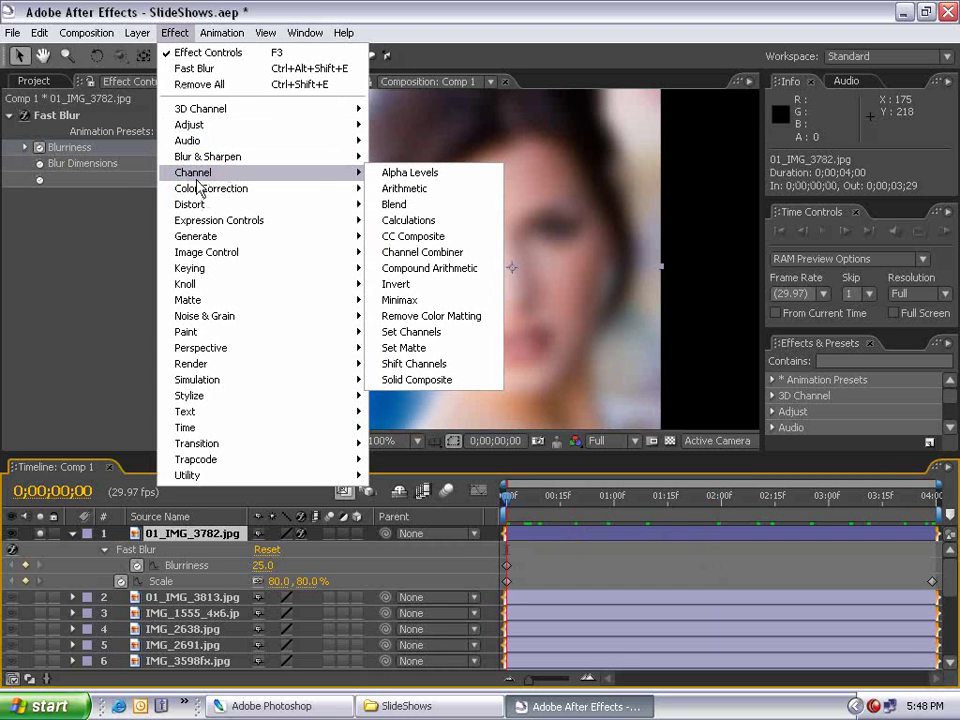
pyautogui.click(413, 236)
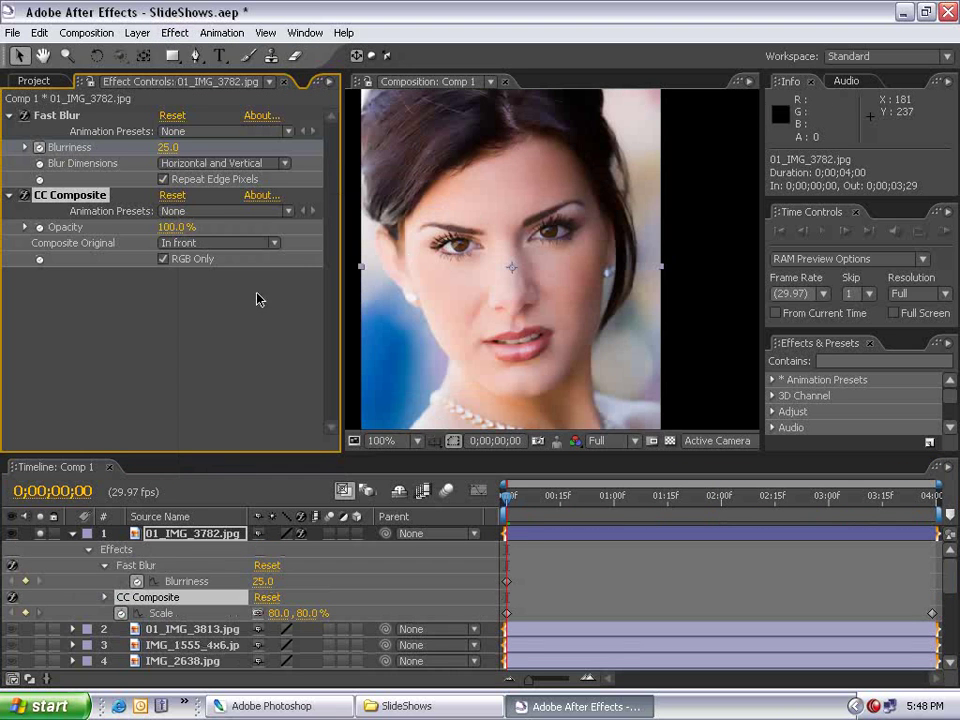
pyautogui.click(540, 536)
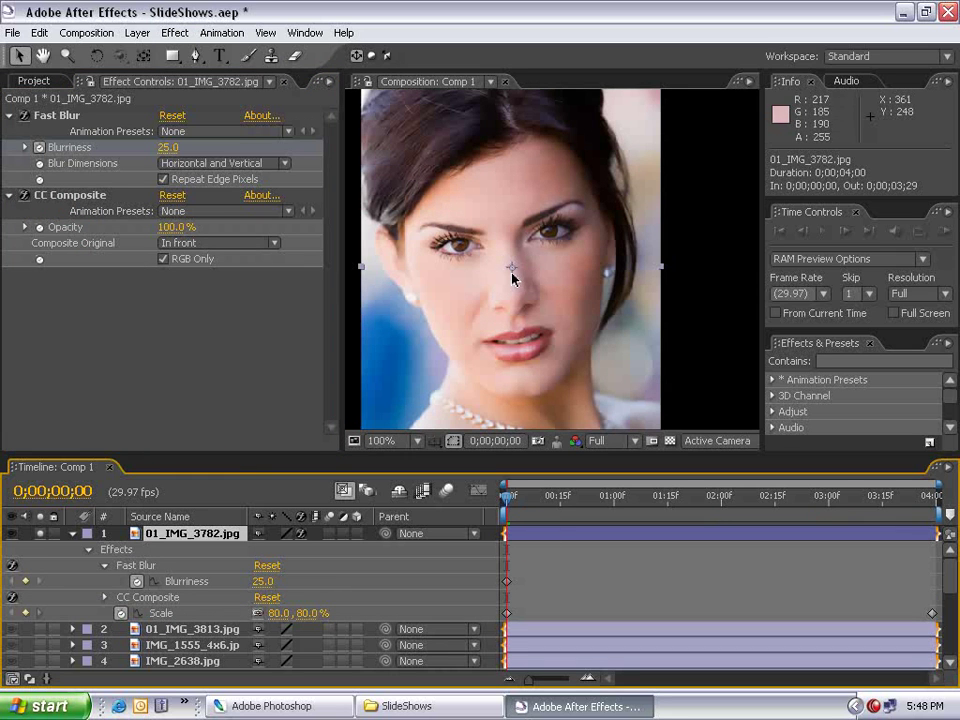
pyautogui.click(171, 229)
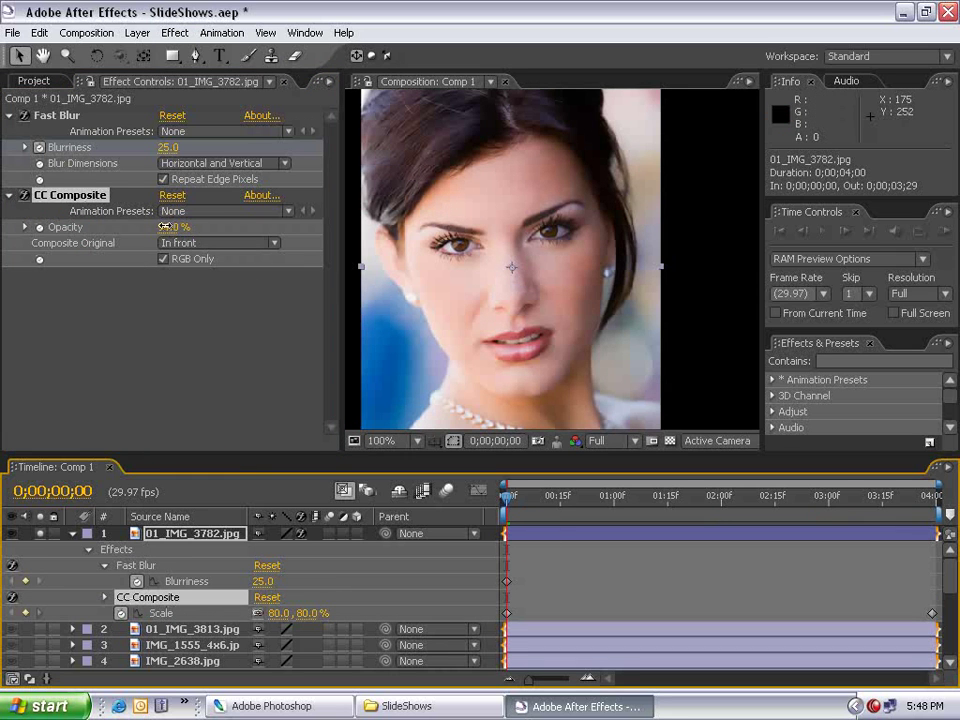
pyautogui.moveTo(157, 227); pyautogui.dragTo(20, 228)
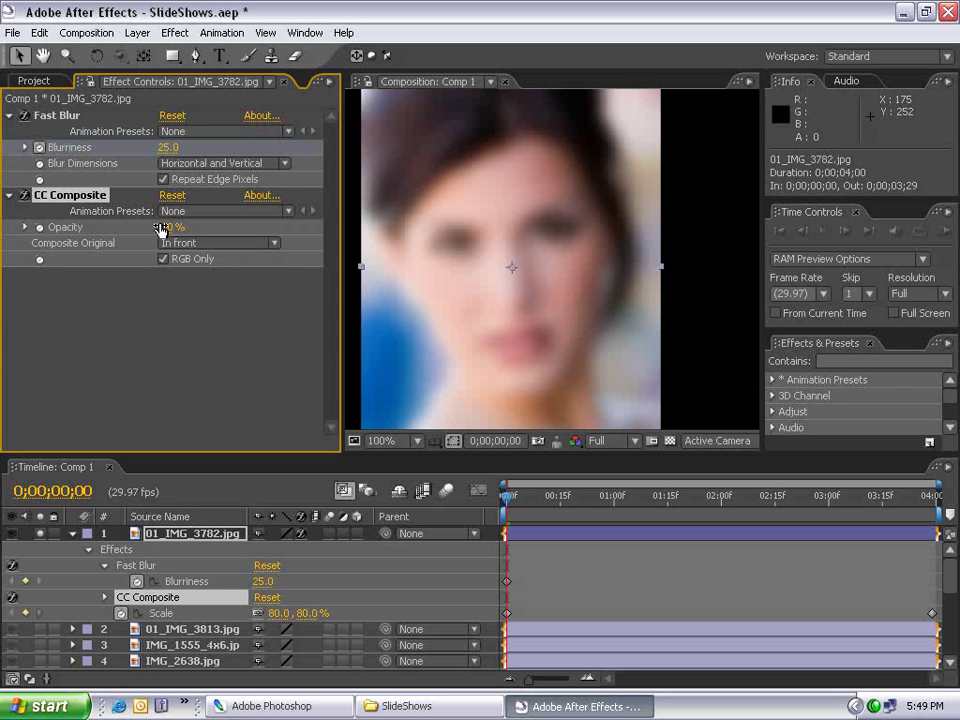
pyautogui.moveTo(153, 228)
pyautogui.mouseDown()
pyautogui.moveTo(276, 229)
pyautogui.moveTo(180, 229)
pyautogui.mouseUp()
pyautogui.click(599, 537)
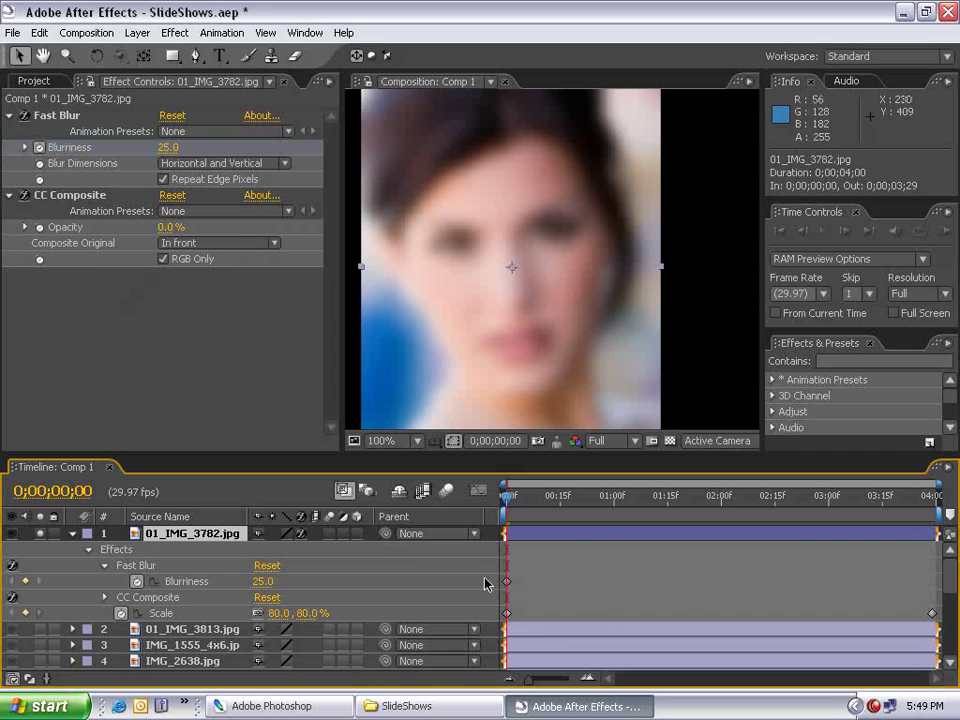
pyautogui.click(68, 195)
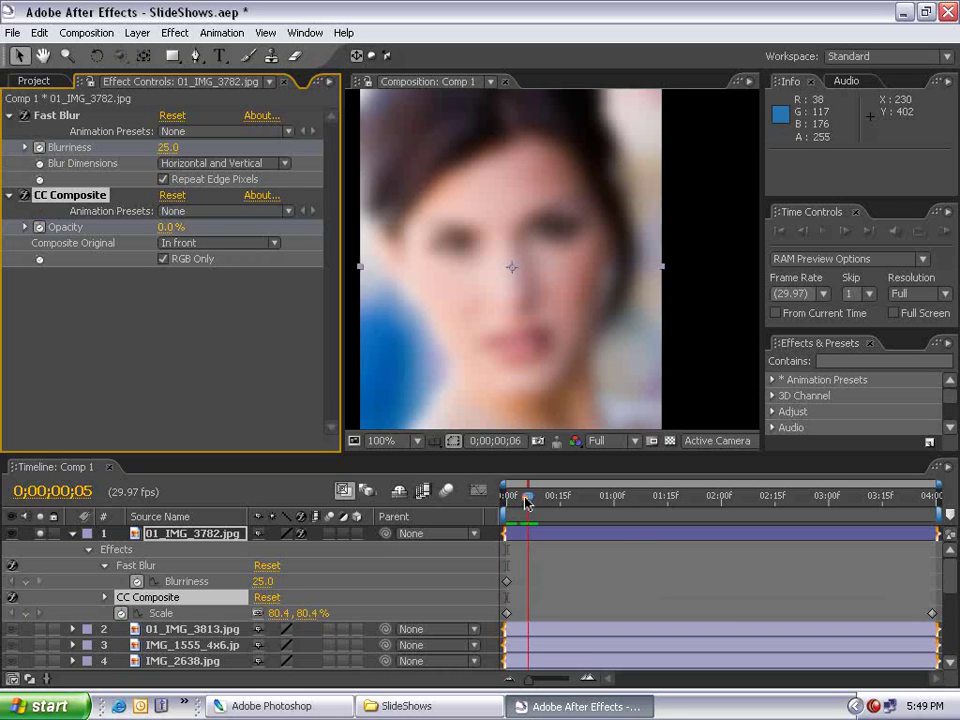
# Step: Keyframe CC Composite Opacity to 100% at one second
pyautogui.moveTo(497, 505); pyautogui.dragTo(614, 497)
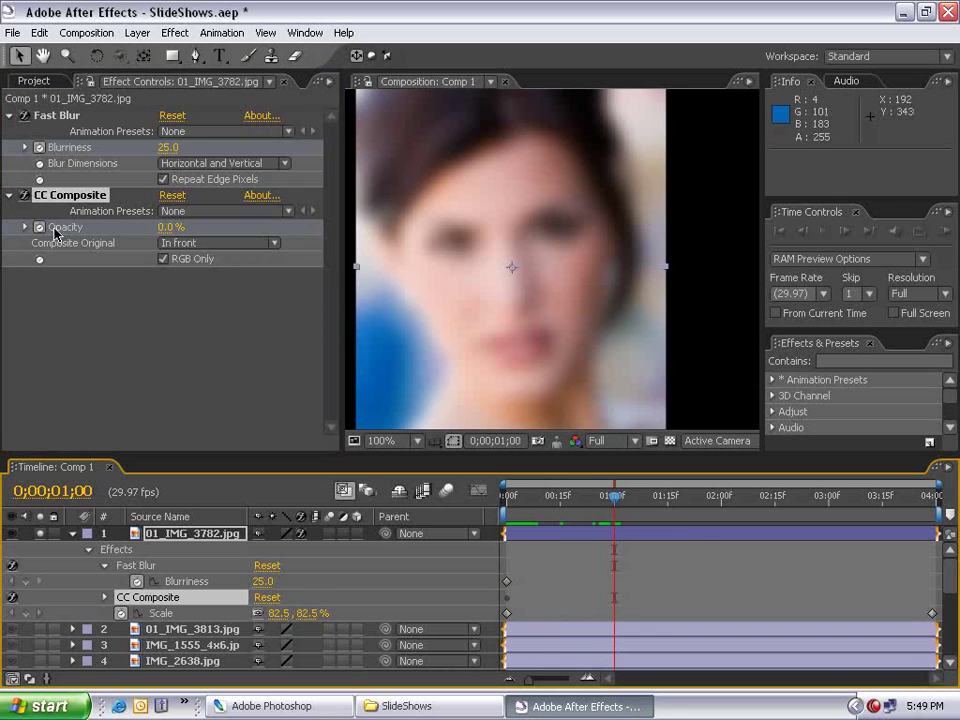
pyautogui.moveTo(167, 227); pyautogui.dragTo(260, 227)
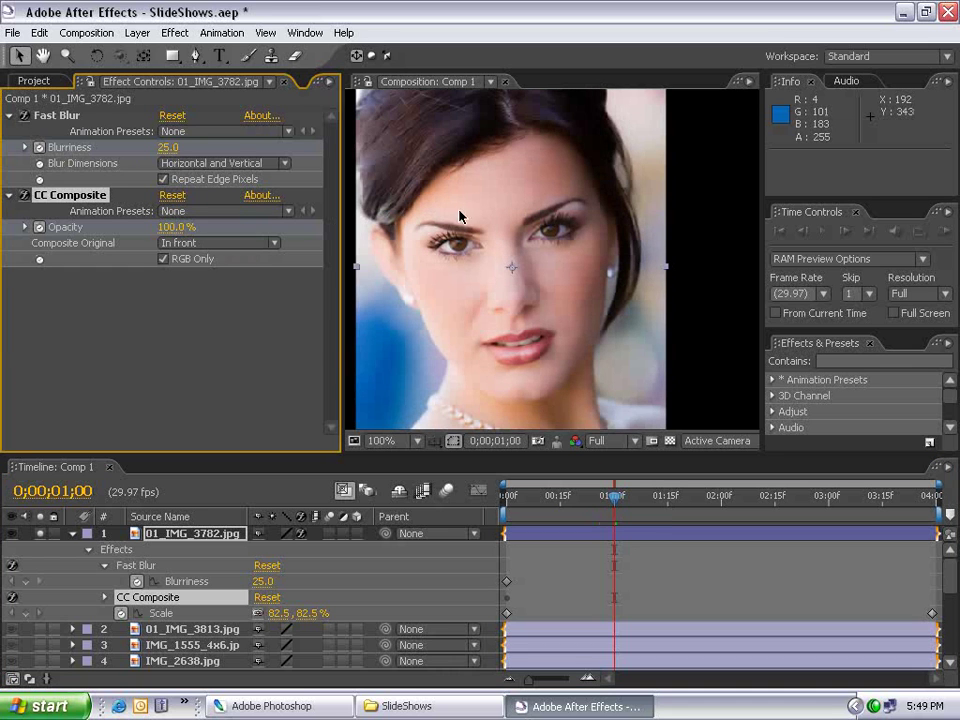
pyautogui.moveTo(614, 508)
pyautogui.mouseDown()
pyautogui.moveTo(507, 505)
pyautogui.moveTo(611, 505)
pyautogui.mouseUp()
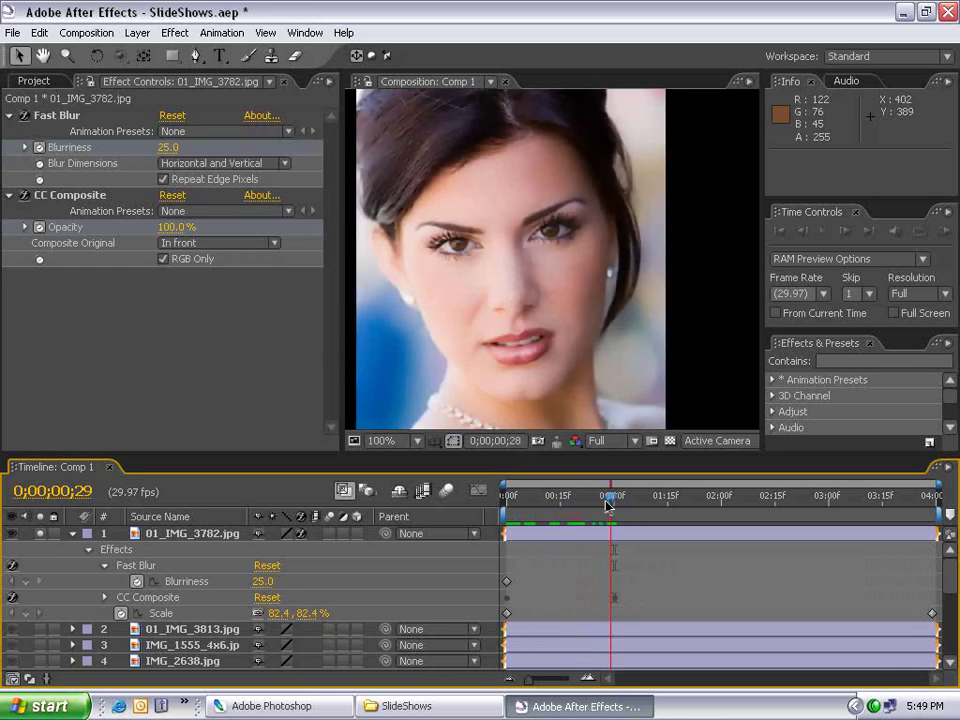
# Step: Delete the Fast Blur Blurriness keyframes from the first photo
pyautogui.press('u')
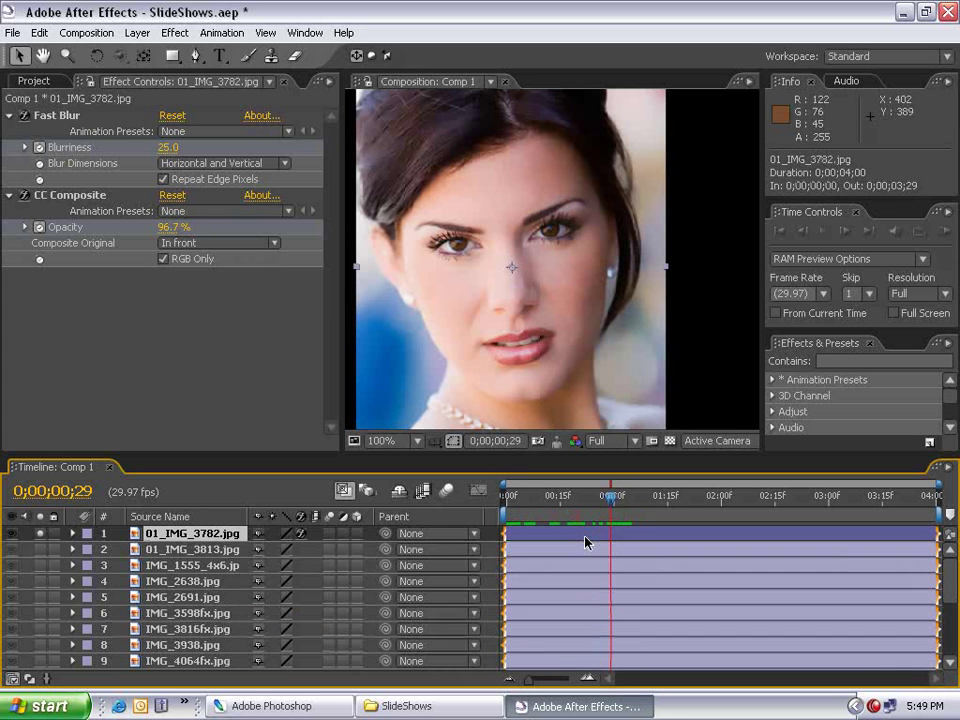
pyautogui.click(545, 537)
pyautogui.press('u')
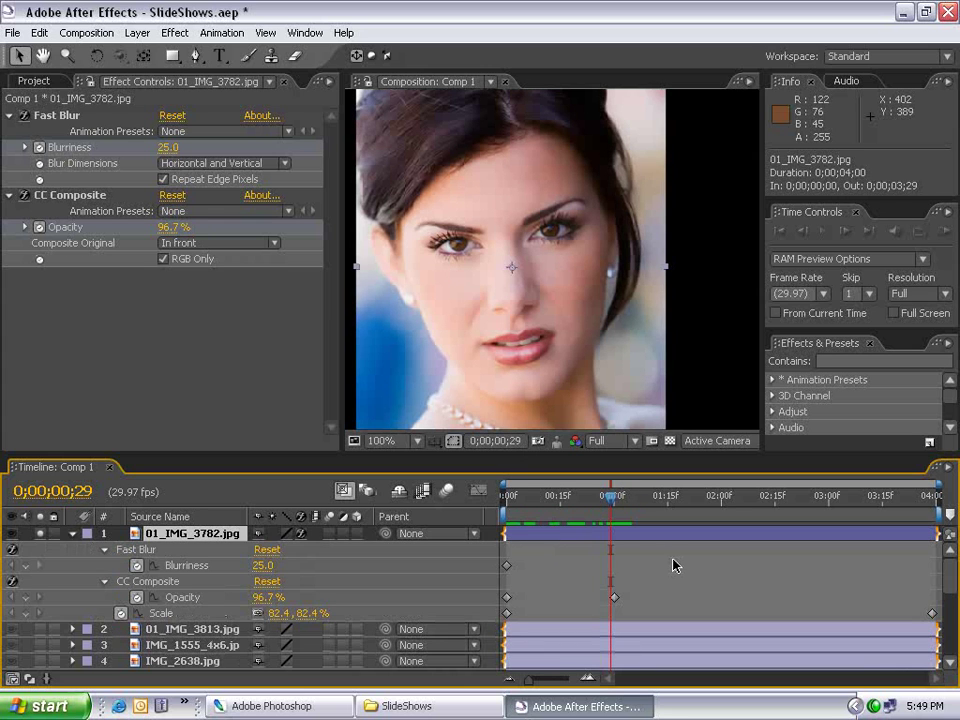
pyautogui.click(673, 565)
pyautogui.click(507, 565)
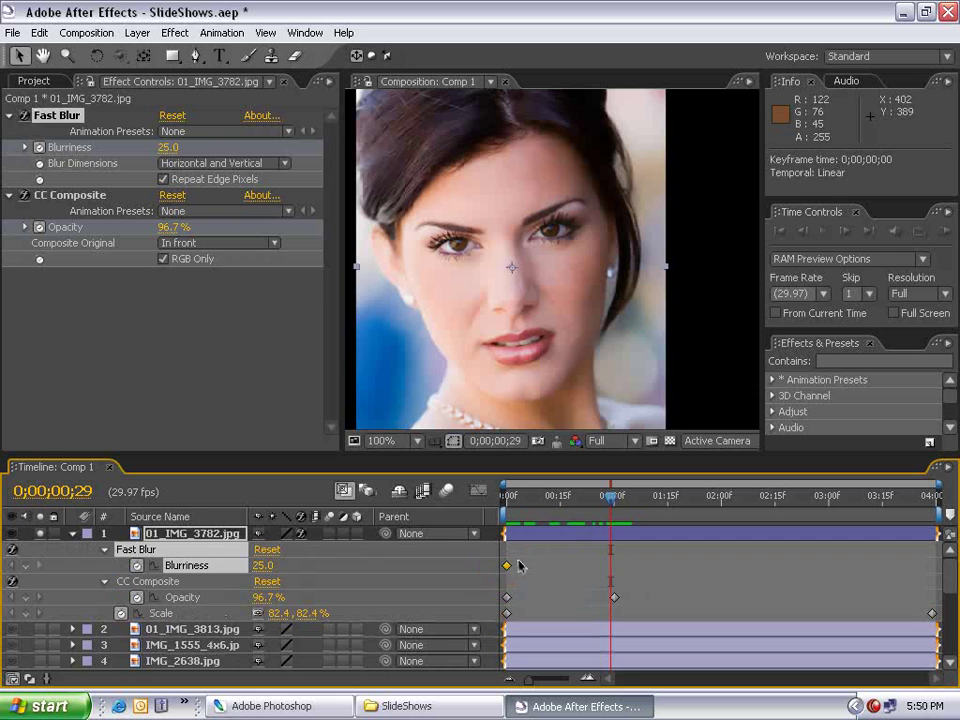
pyautogui.press('Delete')
pyautogui.click(572, 610)
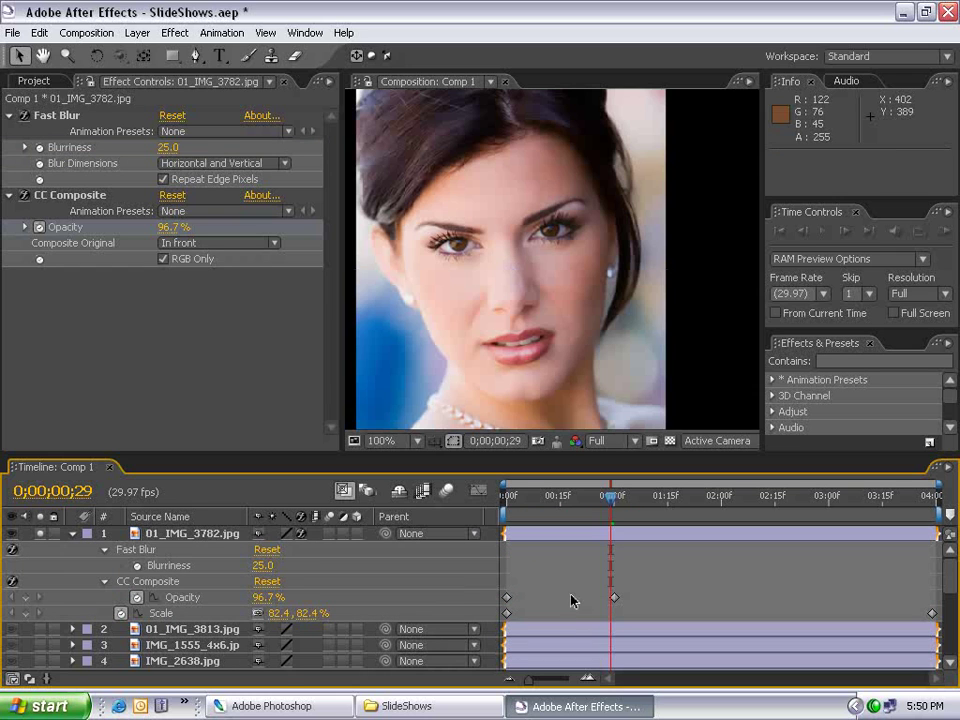
# Step: Apply Easy Ease to both CC Composite Opacity keyframes
pyautogui.moveTo(640, 582); pyautogui.dragTo(505, 602)
pyautogui.click(130, 581)
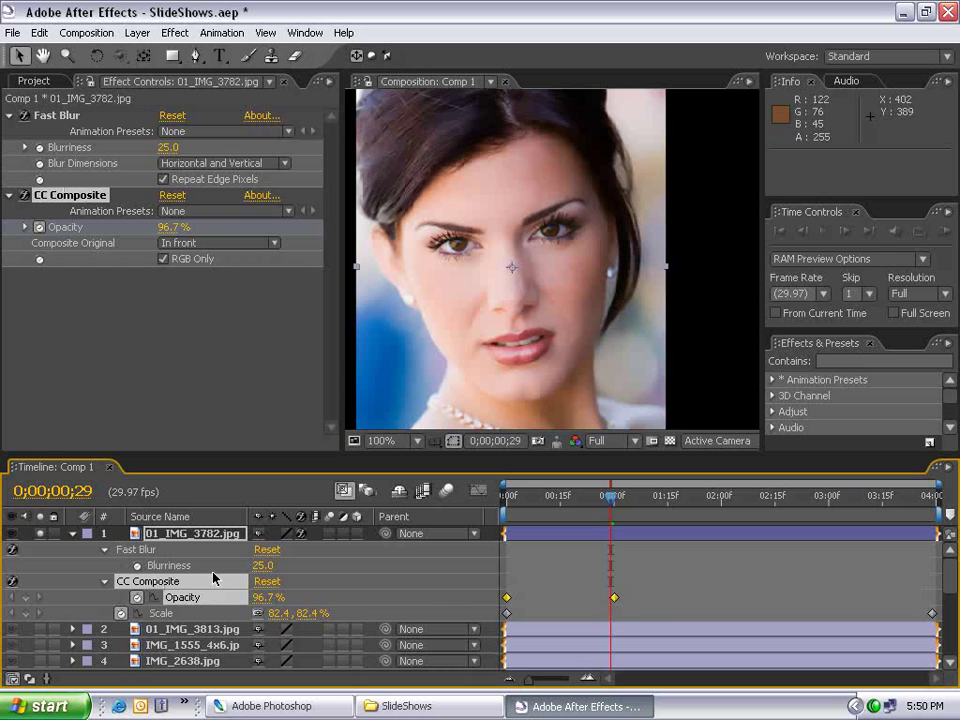
pyautogui.press('F9')
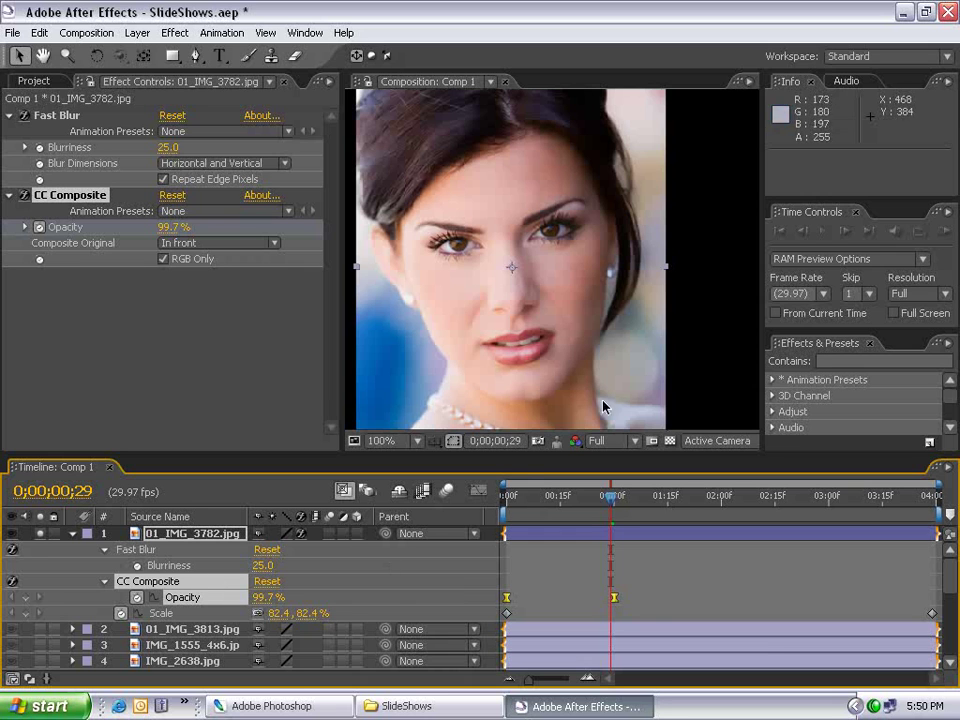
pyautogui.press(',')
# Step: RAM preview the blurred-to-sharp fade-in, then enlarge the Timeline panel
pyautogui.click(456, 499)
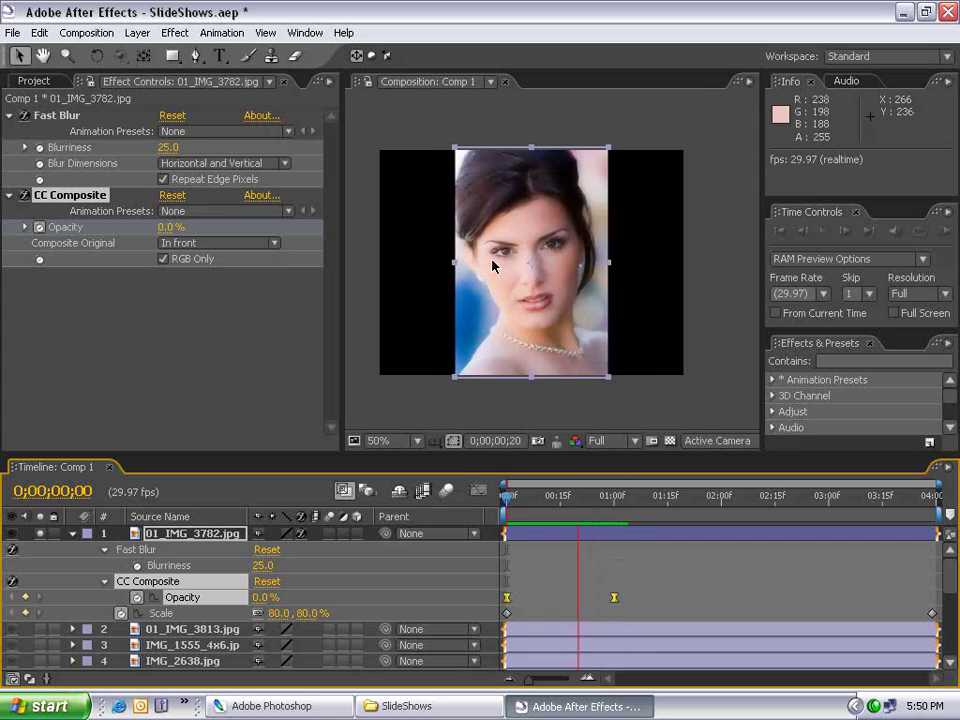
pyautogui.moveTo(612, 495); pyautogui.dragTo(450, 508)
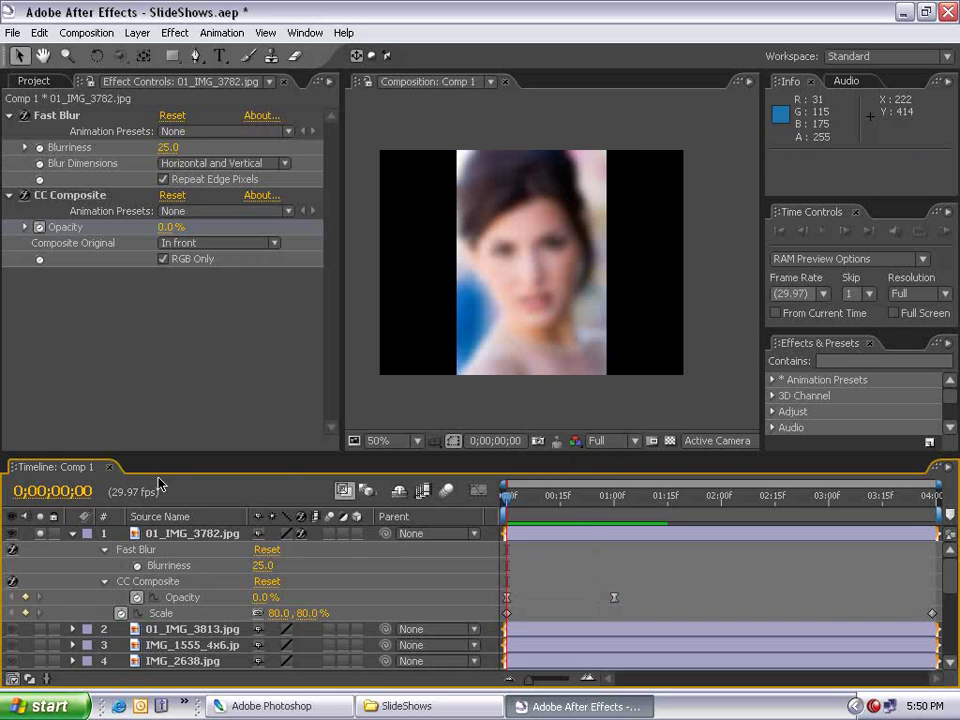
pyautogui.moveTo(180, 460)
pyautogui.mouseDown()
pyautogui.moveTo(195, 363)
pyautogui.moveTo(220, 396)
pyautogui.mouseUp()
# Step: Copy layer 1's Fast Blur, CC Composite and Scale keyframes
pyautogui.click(566, 466)
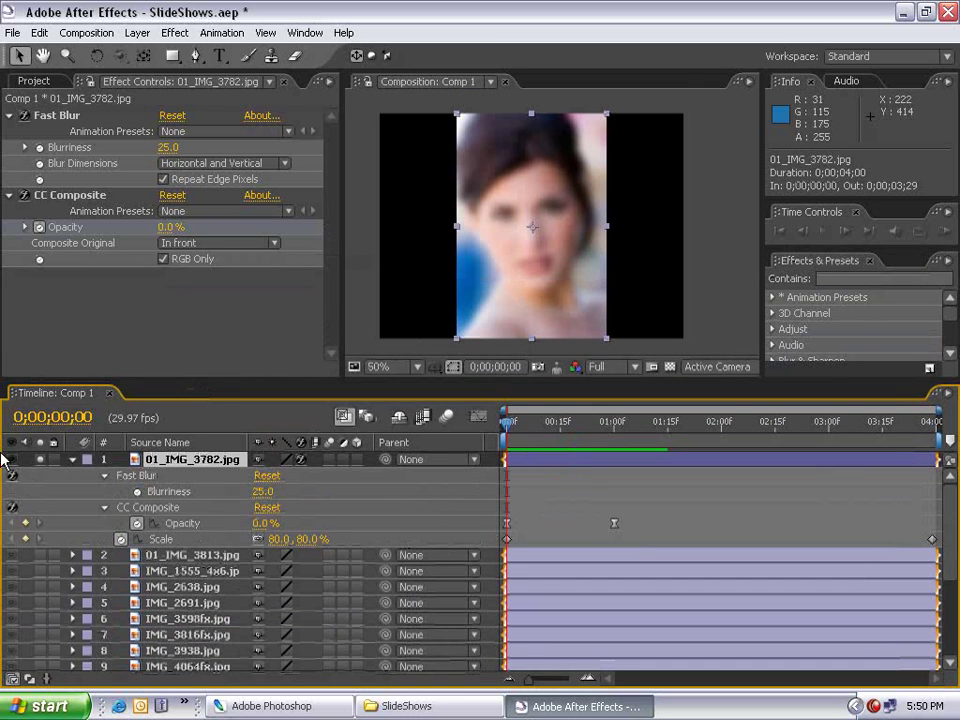
pyautogui.click(87, 459)
pyautogui.click(72, 459)
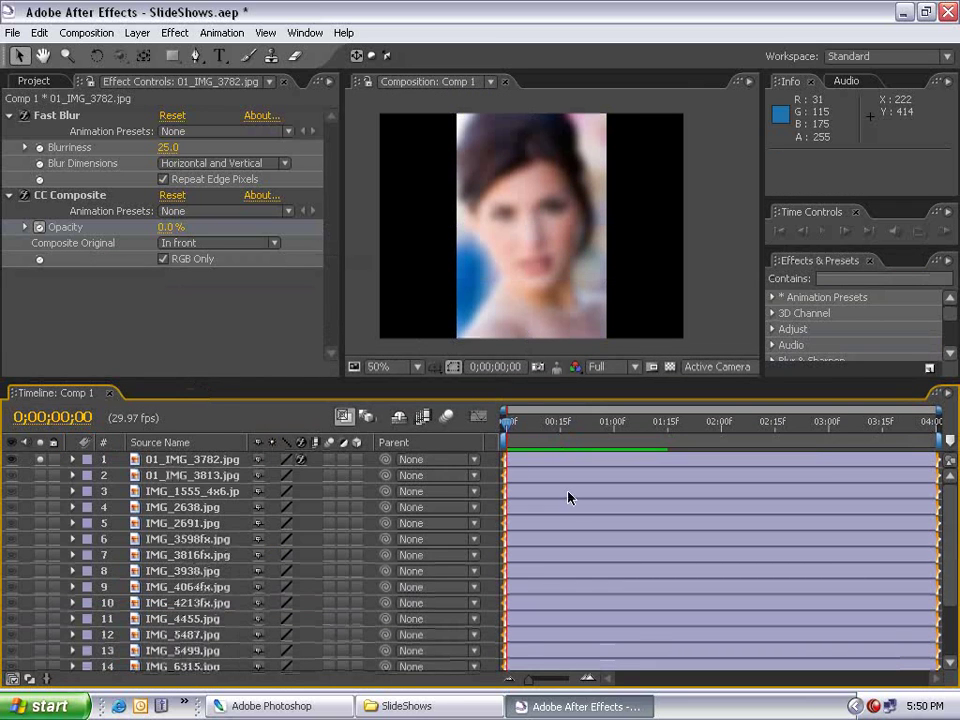
pyautogui.click(520, 476)
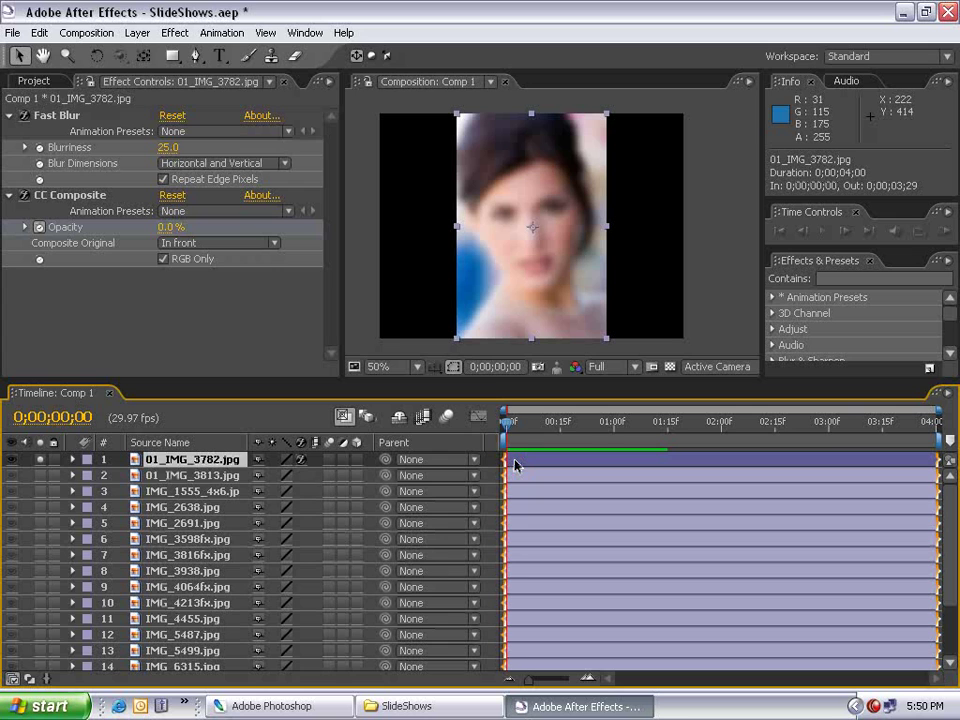
pyautogui.press('u')
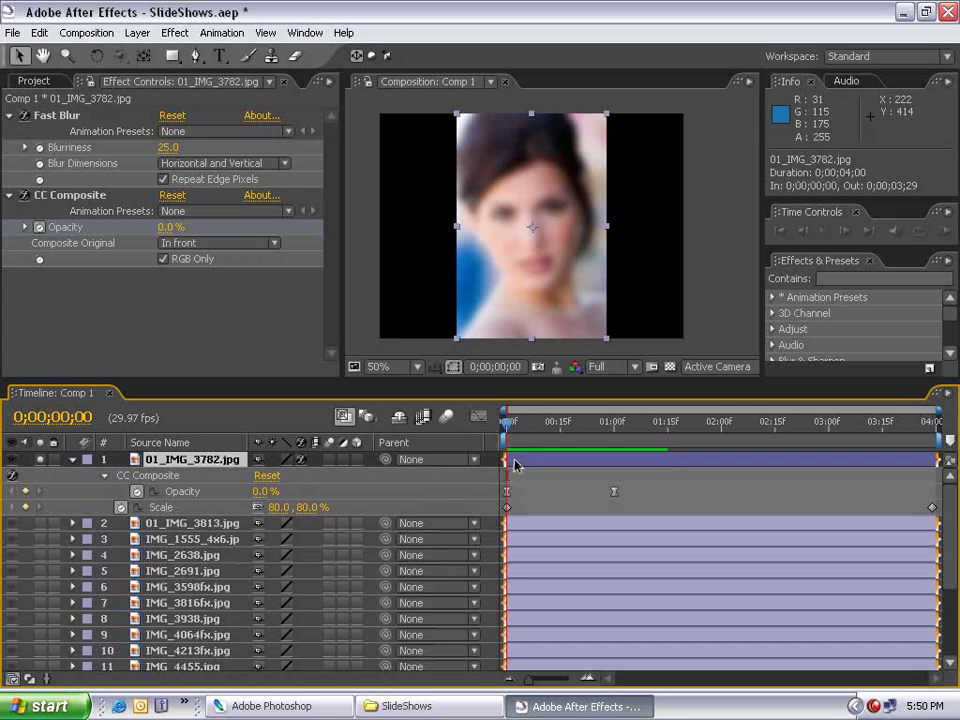
pyautogui.press('u')
pyautogui.press('u')
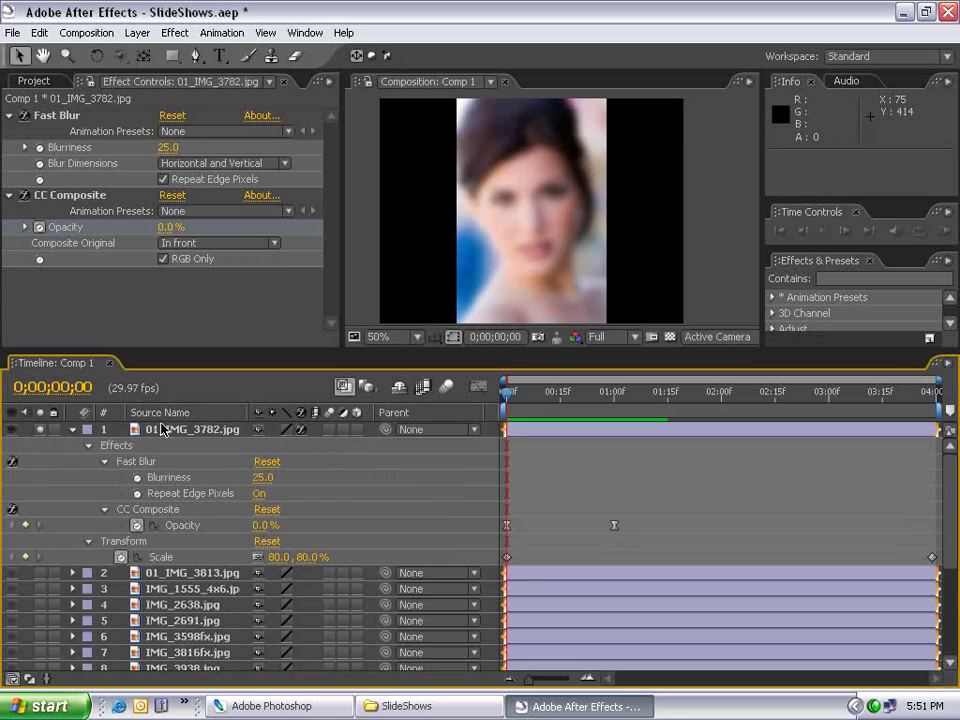
pyautogui.click(143, 461)
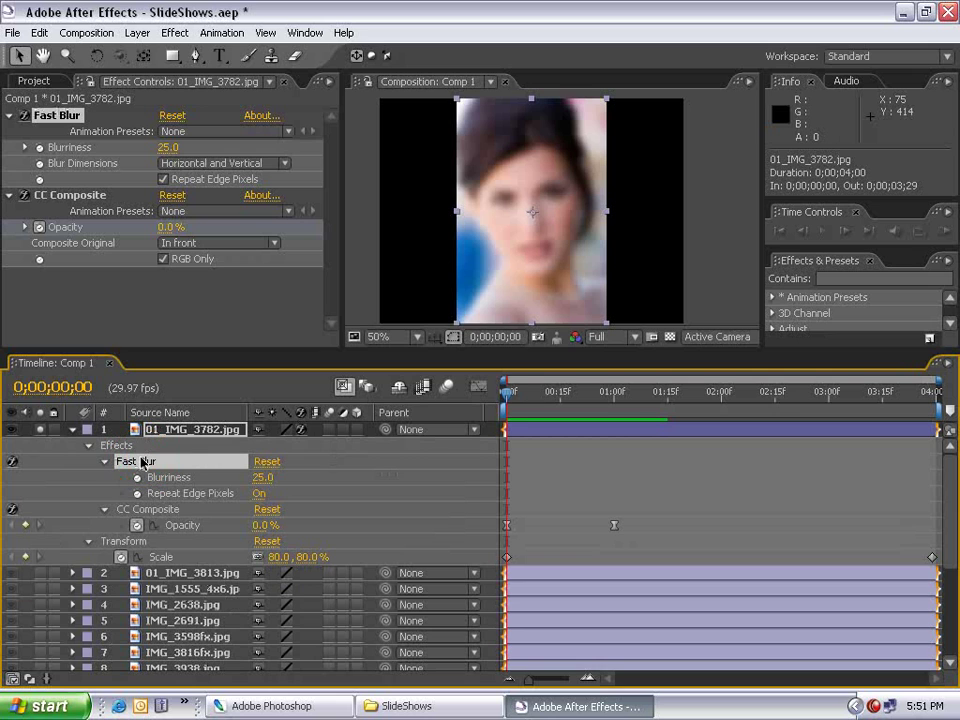
pyautogui.click(163, 512)
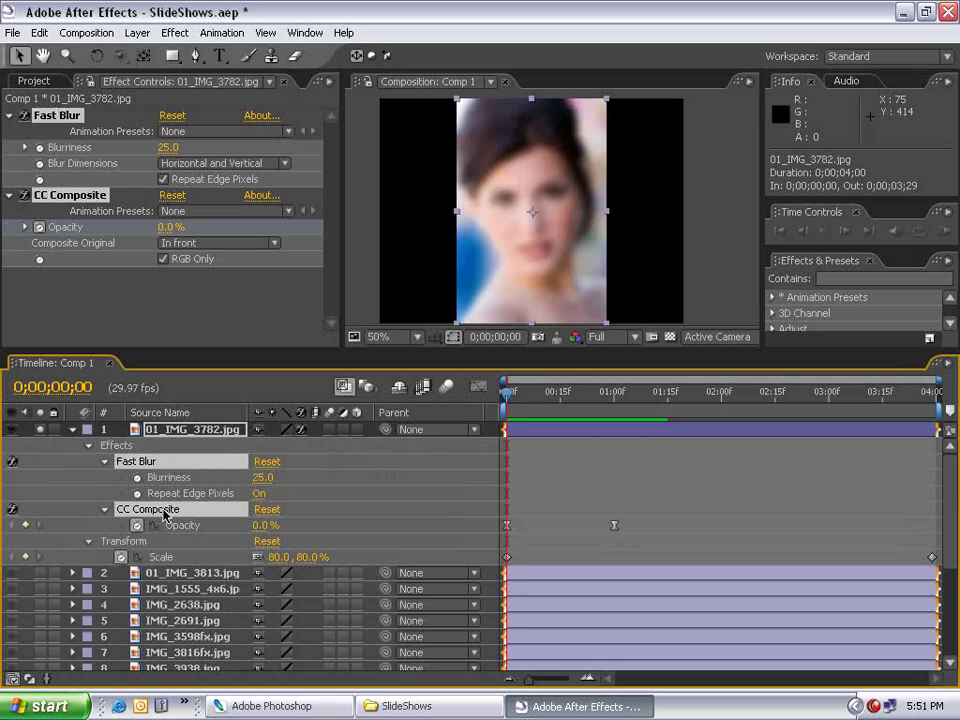
pyautogui.click(160, 558)
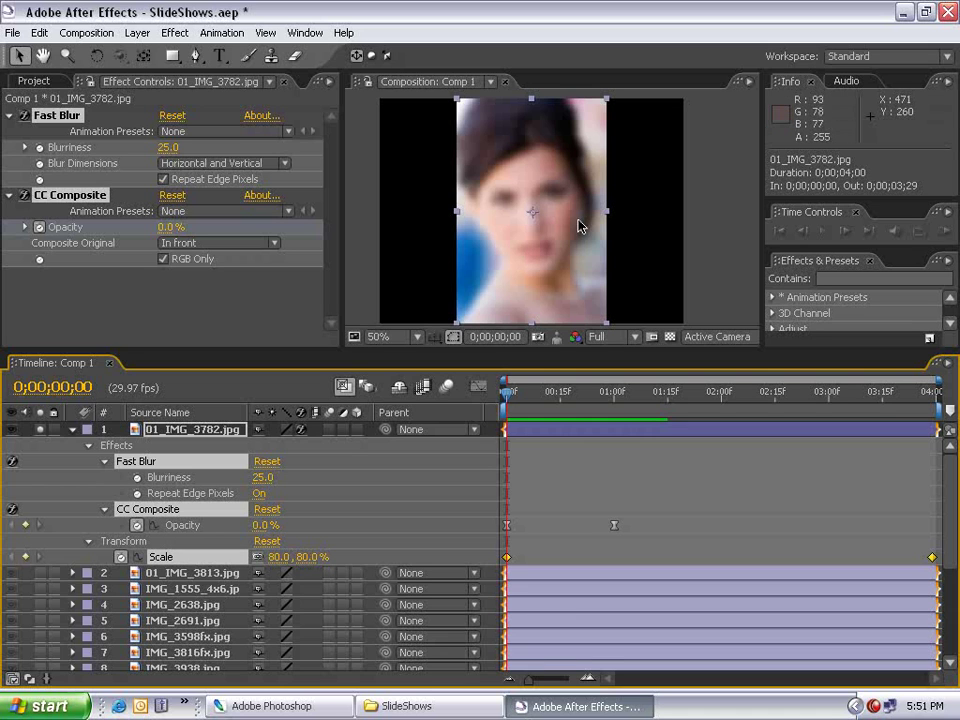
pyautogui.click(39, 32)
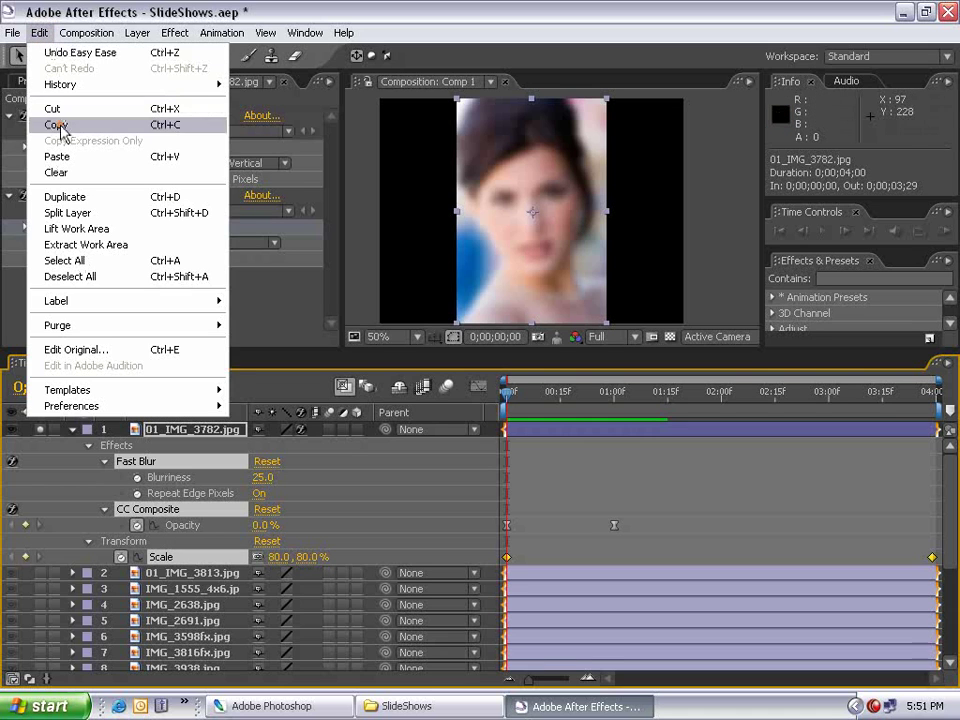
pyautogui.click(60, 124)
# Step: Paste the copied effects and keyframes onto photo layers 2 through 19
pyautogui.click(73, 435)
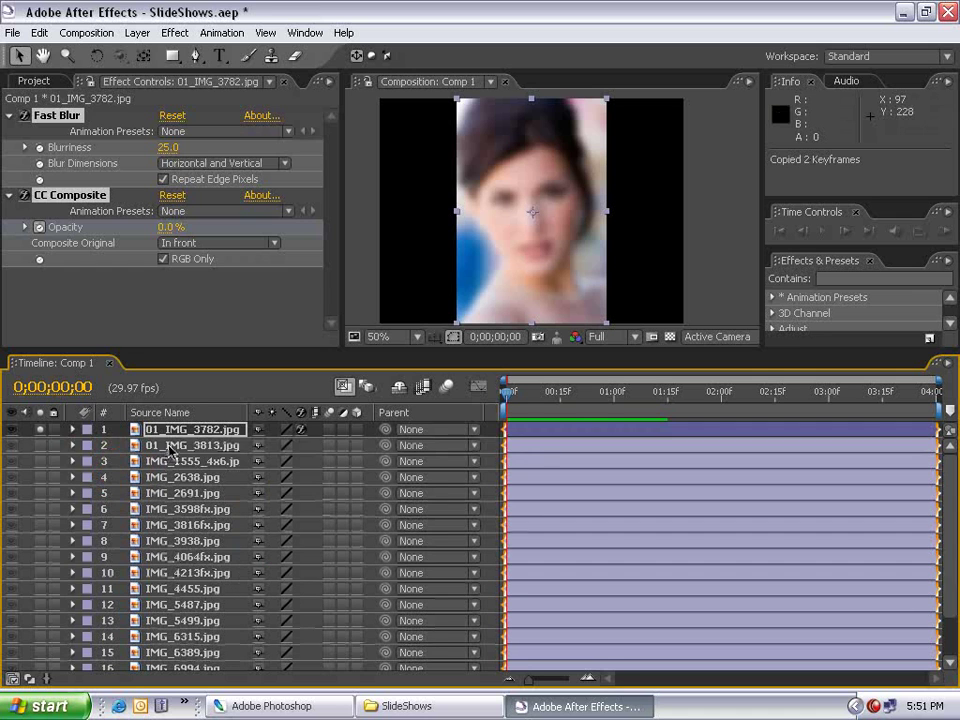
pyautogui.click(180, 445)
pyautogui.moveTo(953, 476); pyautogui.dragTo(953, 568)
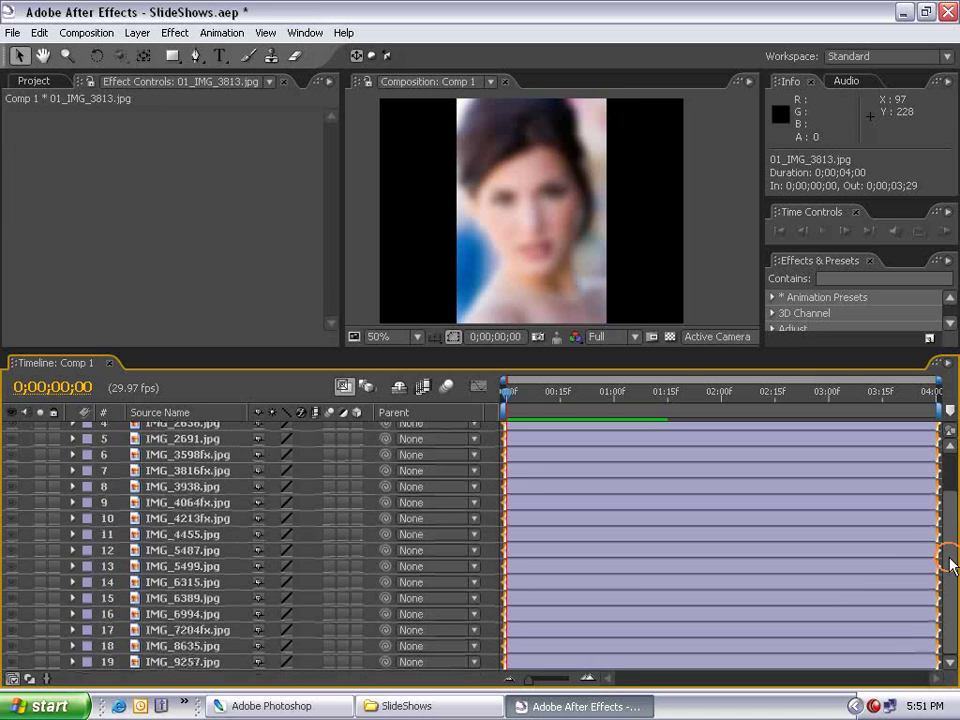
pyautogui.keyDown('shift'); pyautogui.click(160, 663); pyautogui.keyUp('shift')
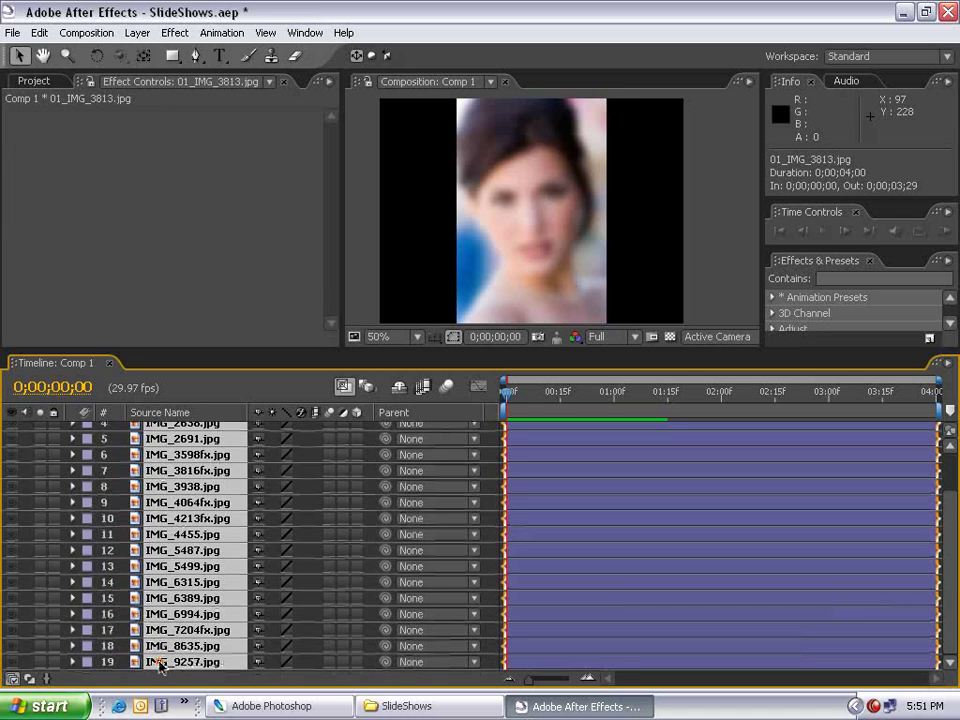
pyautogui.click(37, 32)
pyautogui.click(57, 157)
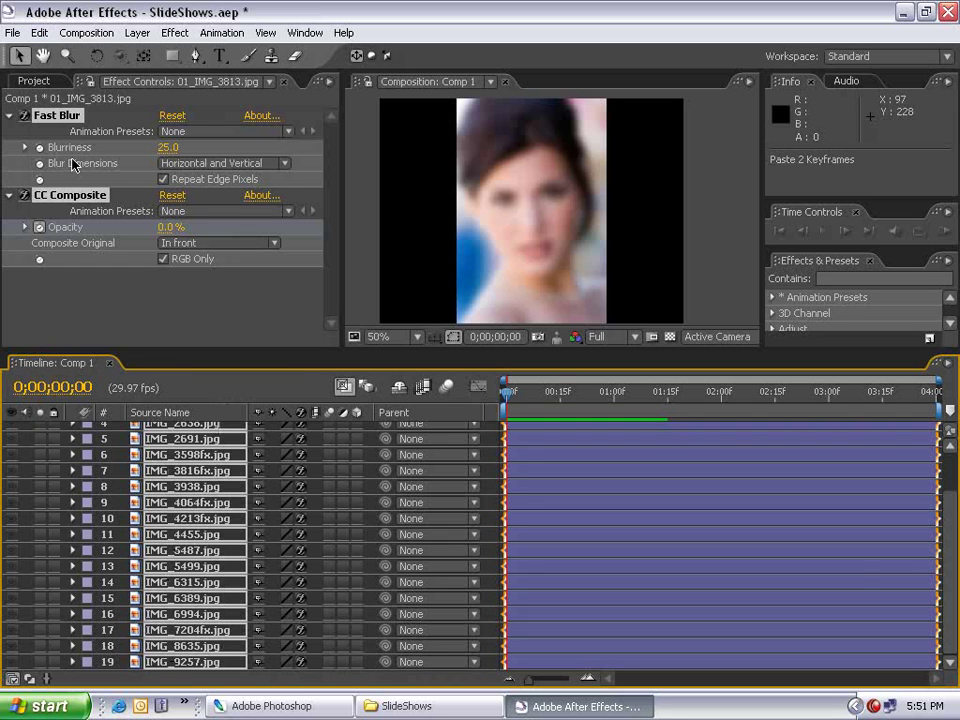
pyautogui.moveTo(951, 587); pyautogui.dragTo(948, 488)
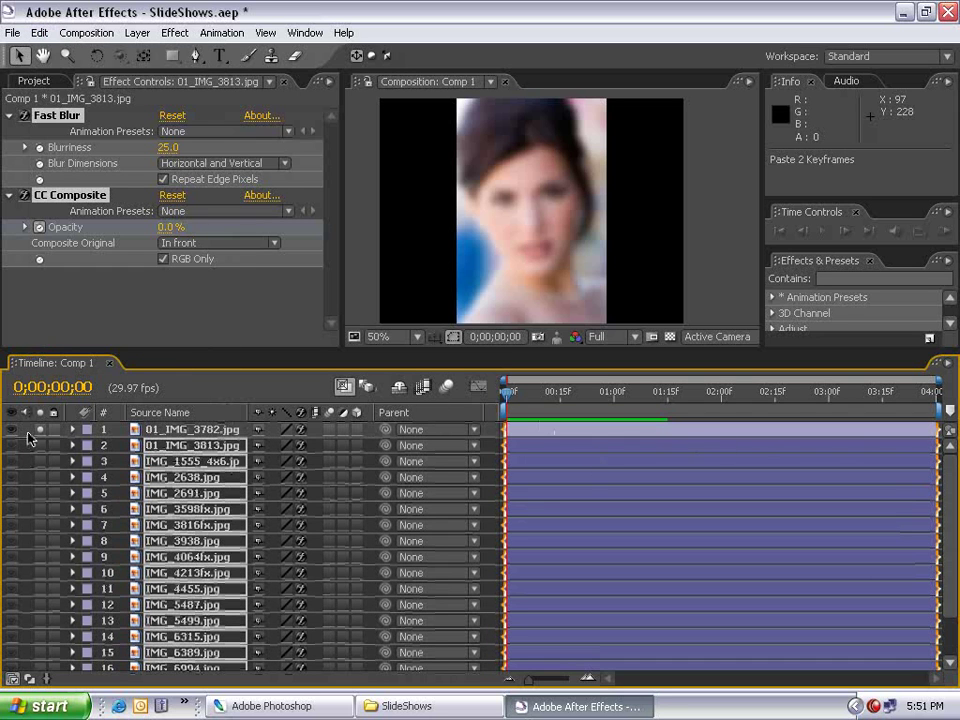
pyautogui.click(535, 397)
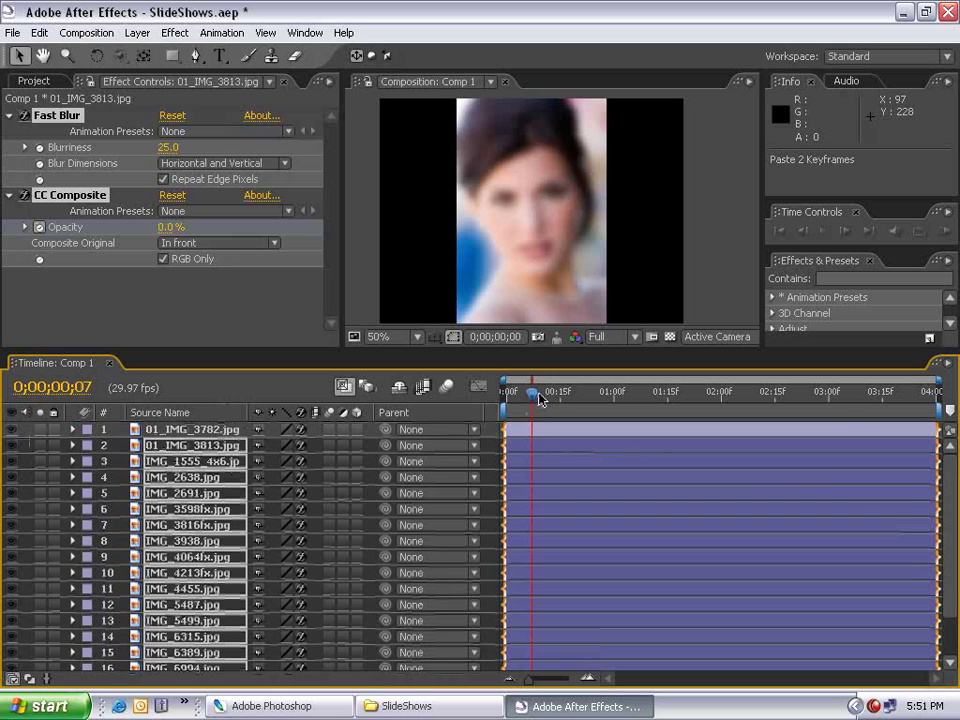
pyautogui.moveTo(543, 400); pyautogui.dragTo(731, 405)
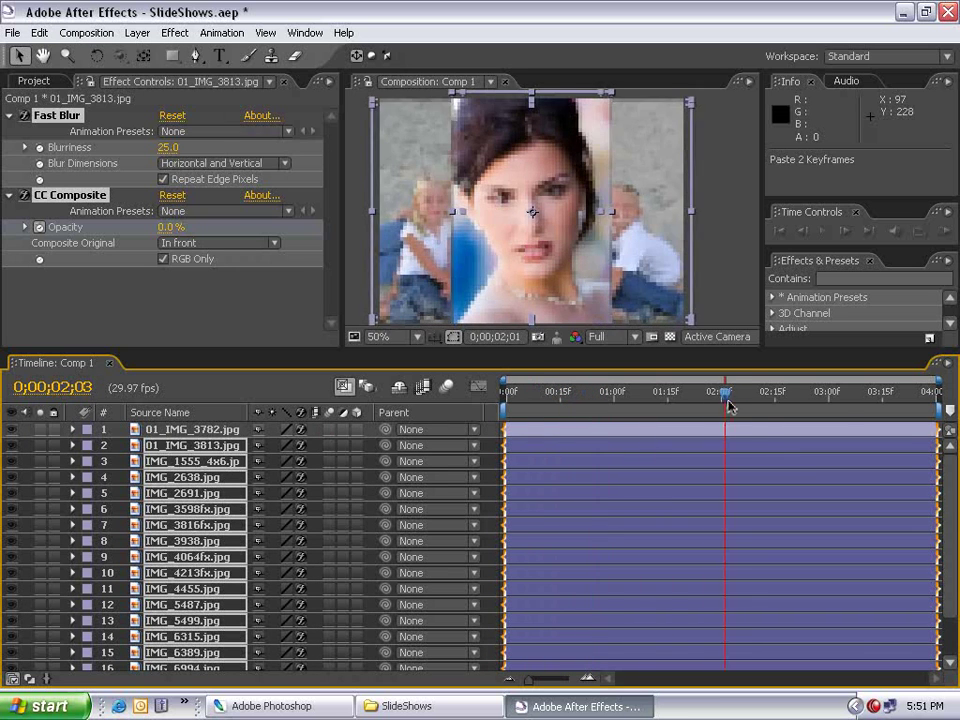
pyautogui.moveTo(731, 405); pyautogui.dragTo(690, 400)
pyautogui.click(648, 268)
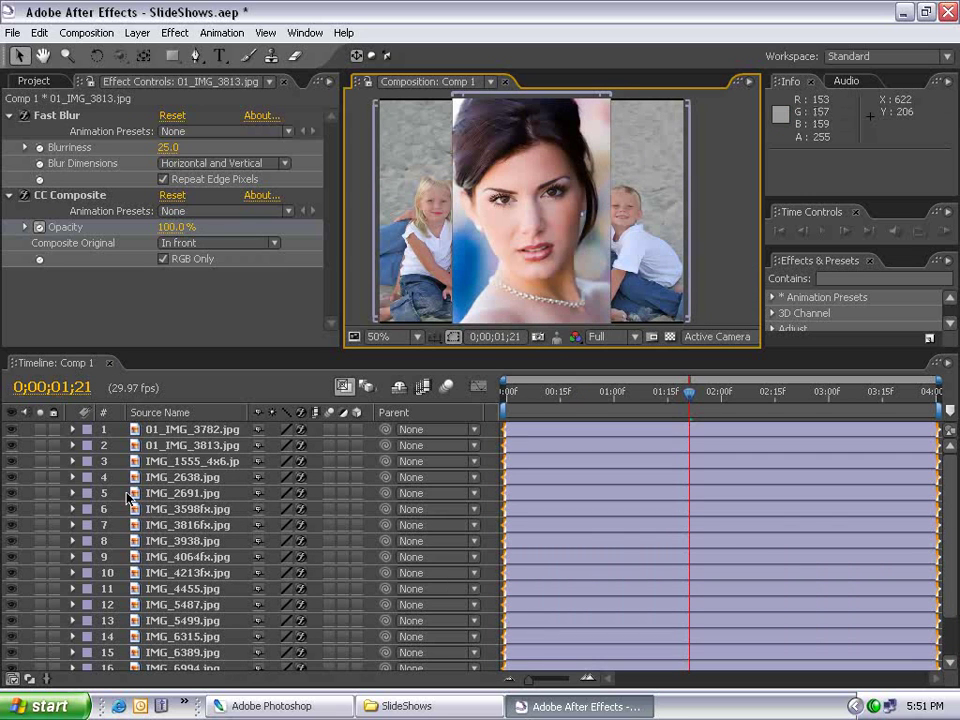
pyautogui.click(205, 431)
pyautogui.moveTo(950, 424); pyautogui.dragTo(948, 474)
# Step: Run Sequence Layers on all 19 photos with 0;00;00;20 overlap and Dissolve Front Layer
pyautogui.keyDown('shift'); pyautogui.click(178, 662); pyautogui.keyUp('shift')
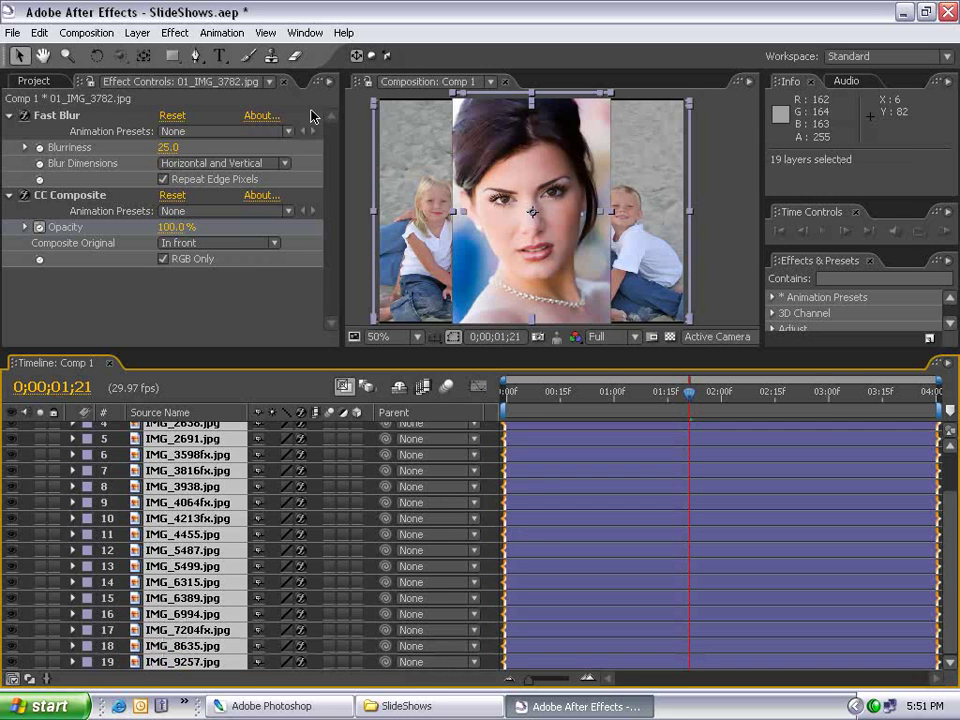
pyautogui.click(222, 33)
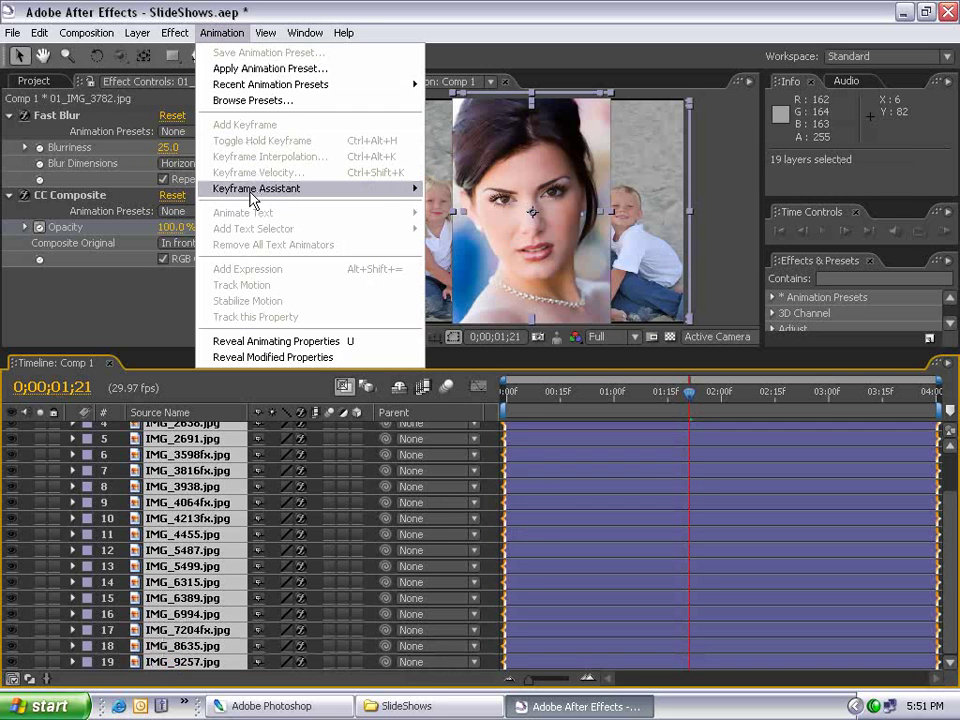
pyautogui.moveTo(300, 188)
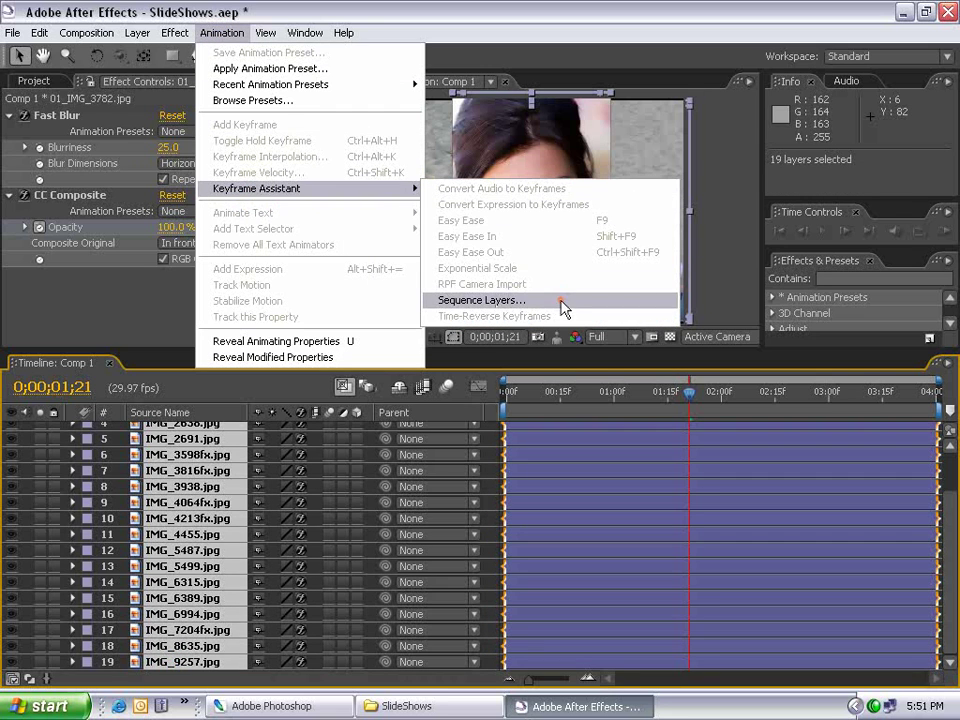
pyautogui.click(563, 308)
pyautogui.write('20')
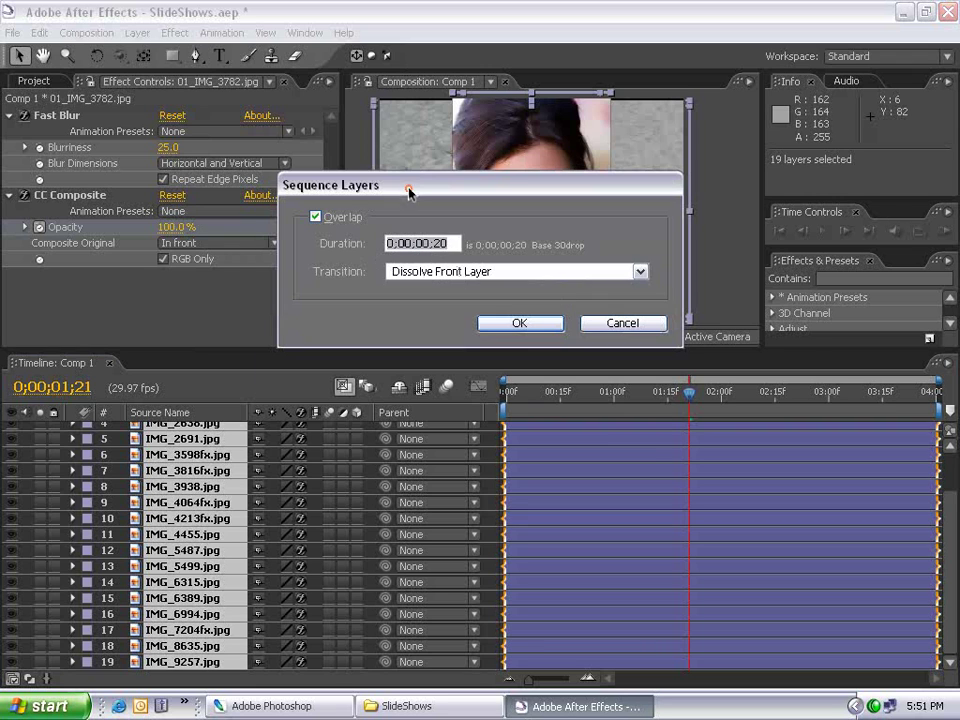
pyautogui.moveTo(408, 192); pyautogui.dragTo(377, 306)
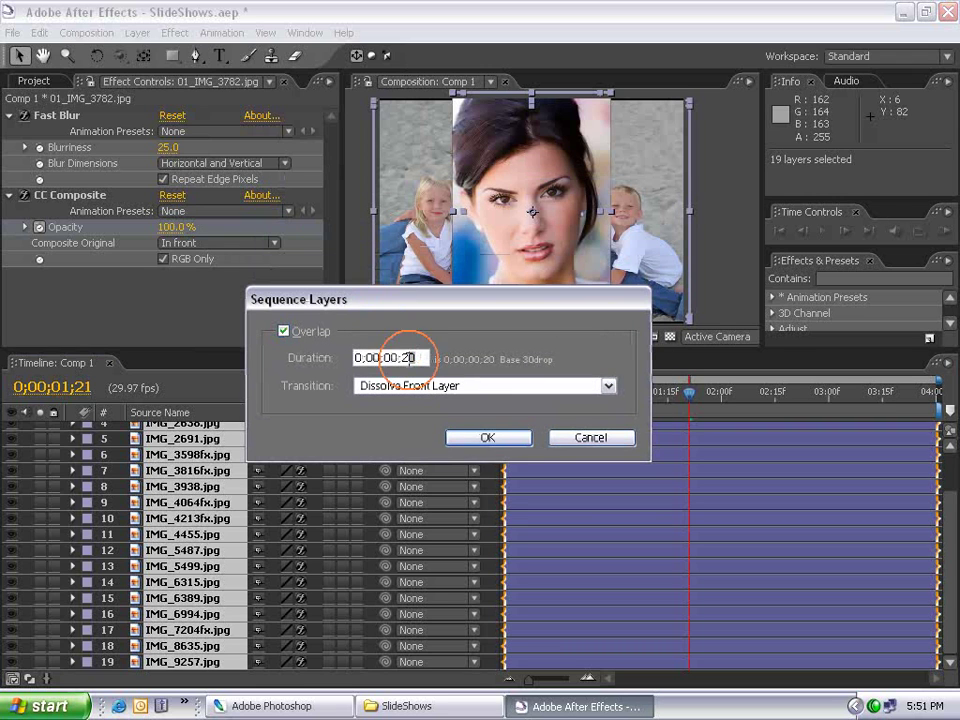
pyautogui.click(402, 357)
pyautogui.write('3')
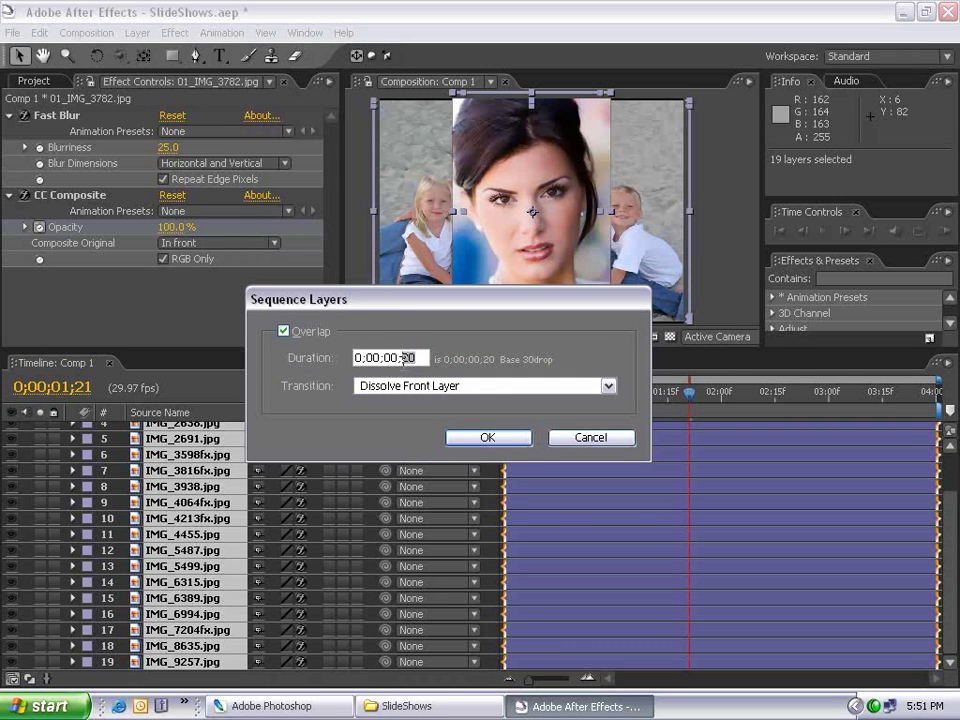
pyautogui.press('Tab')
pyautogui.click(384, 386)
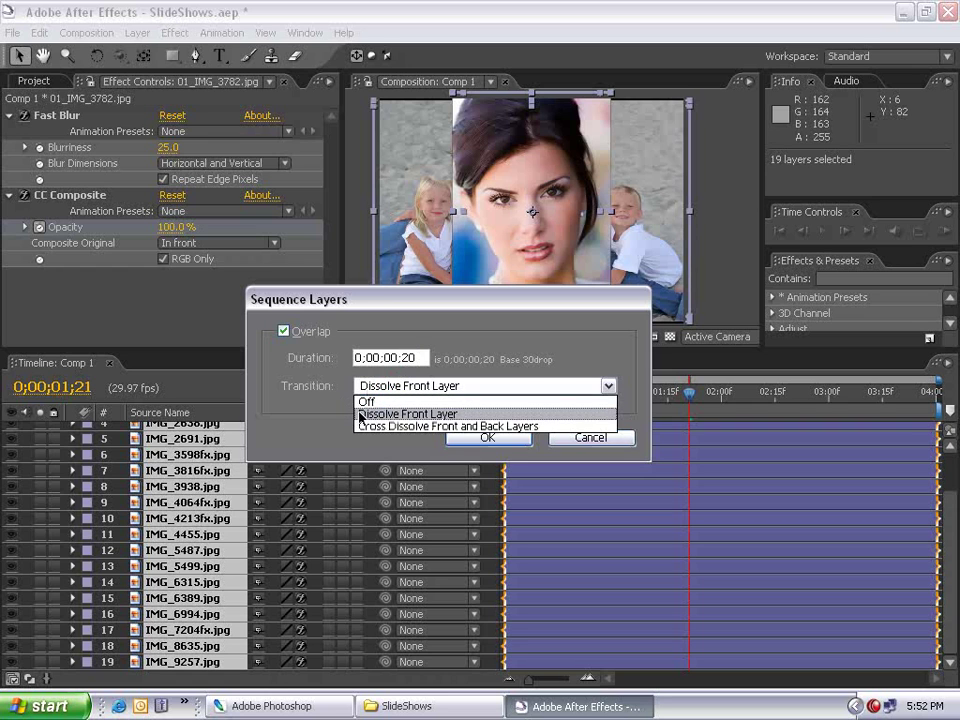
pyautogui.click(390, 414)
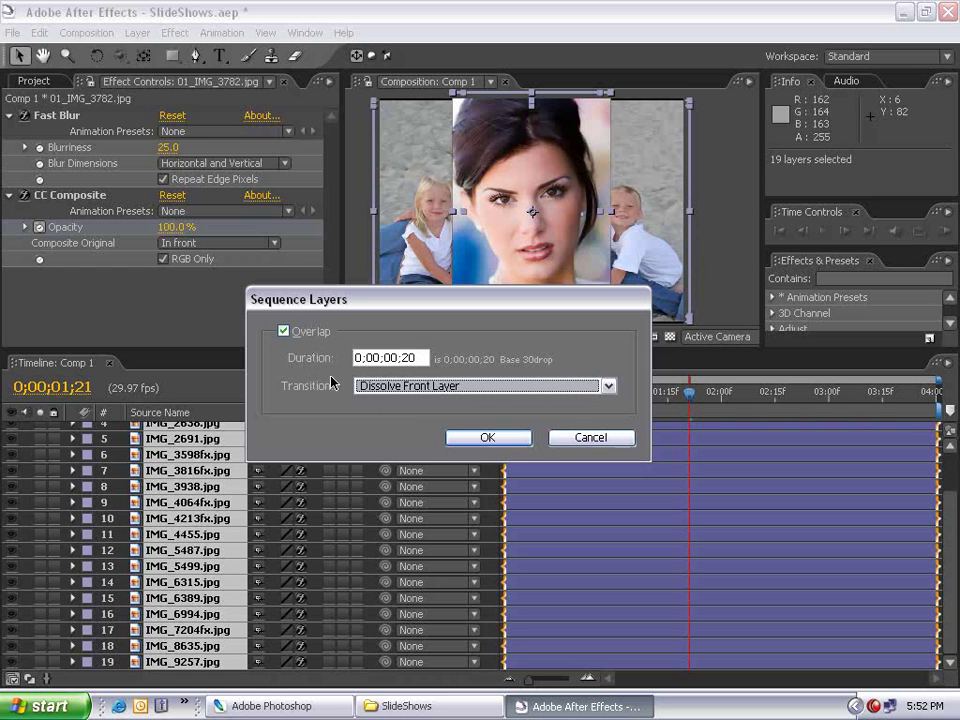
pyautogui.click(479, 439)
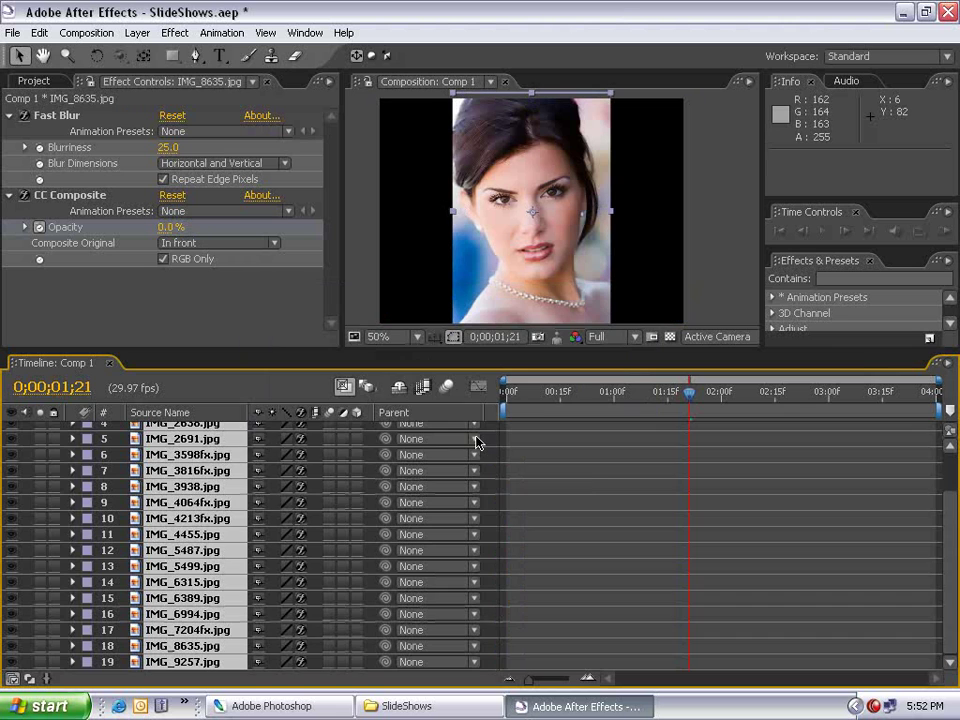
pyautogui.scroll(2, 955, 548)
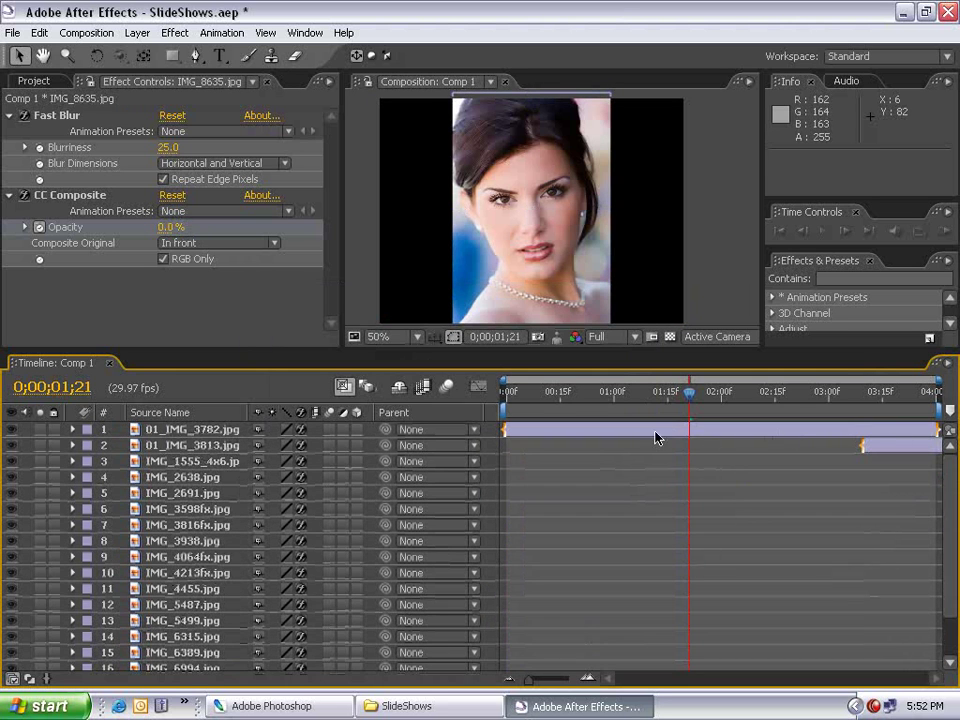
pyautogui.moveTo(852, 392)
pyautogui.mouseDown()
pyautogui.moveTo(868, 398)
pyautogui.moveTo(583, 443)
pyautogui.moveTo(505, 470)
pyautogui.mouseUp()
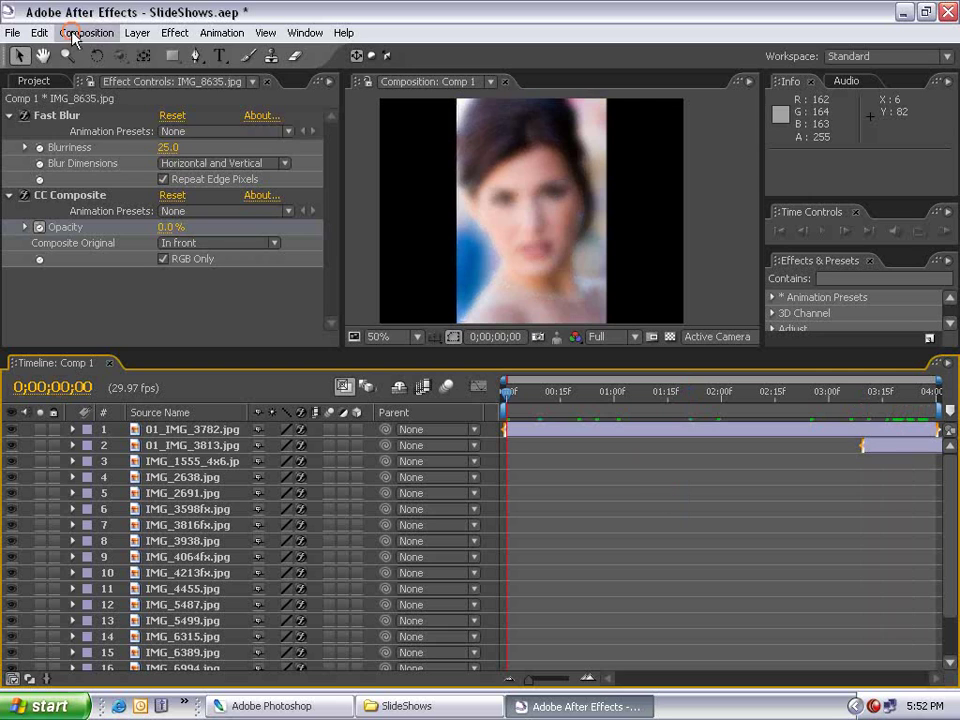
# Step: Raise Comp 1's duration in Composition Settings so it holds every sequenced photo
pyautogui.click(86, 32)
pyautogui.click(85, 77)
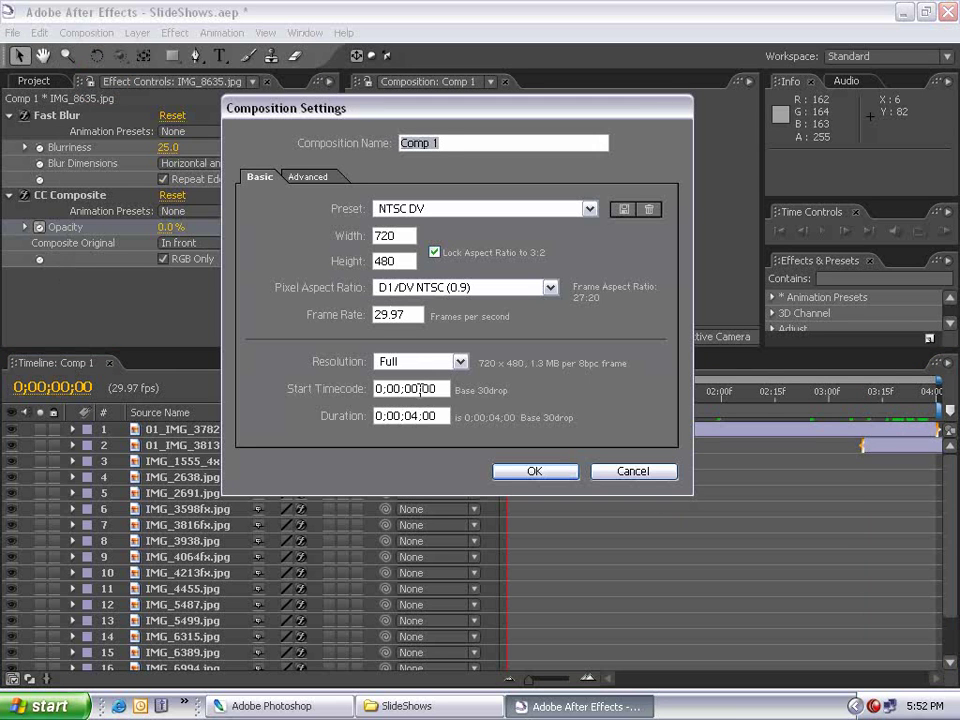
pyautogui.click(397, 414)
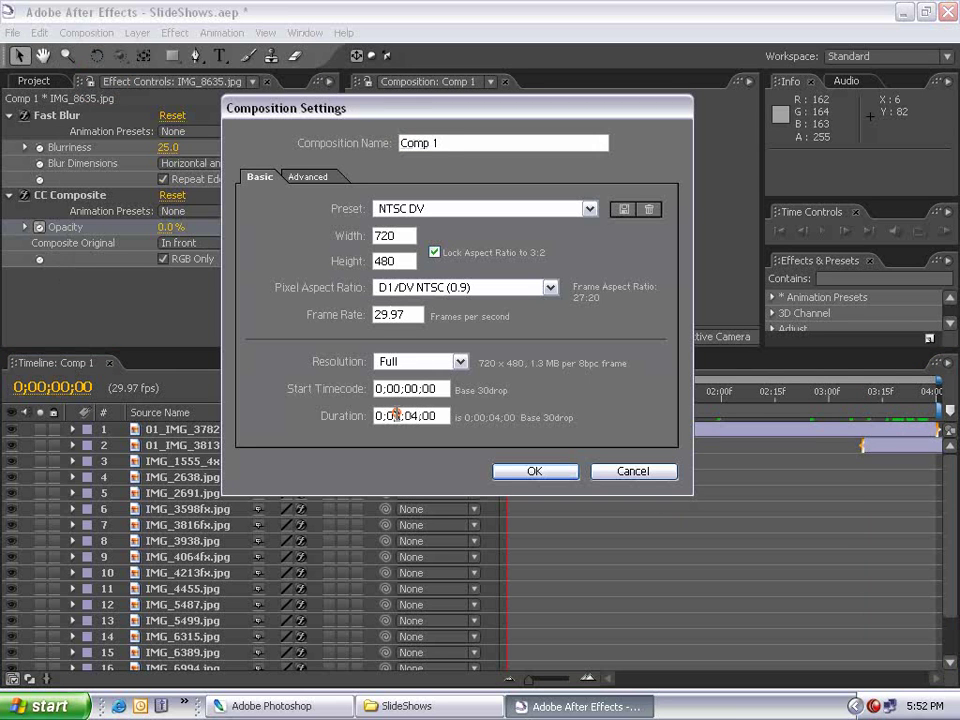
pyautogui.write('2')
pyautogui.rightClick(391, 415)
pyautogui.click(534, 471)
# Step: End the work area where IMG_9257 ends and trim Comp 1 to it, at about 1:04
pyautogui.press(';')
pyautogui.press('`')
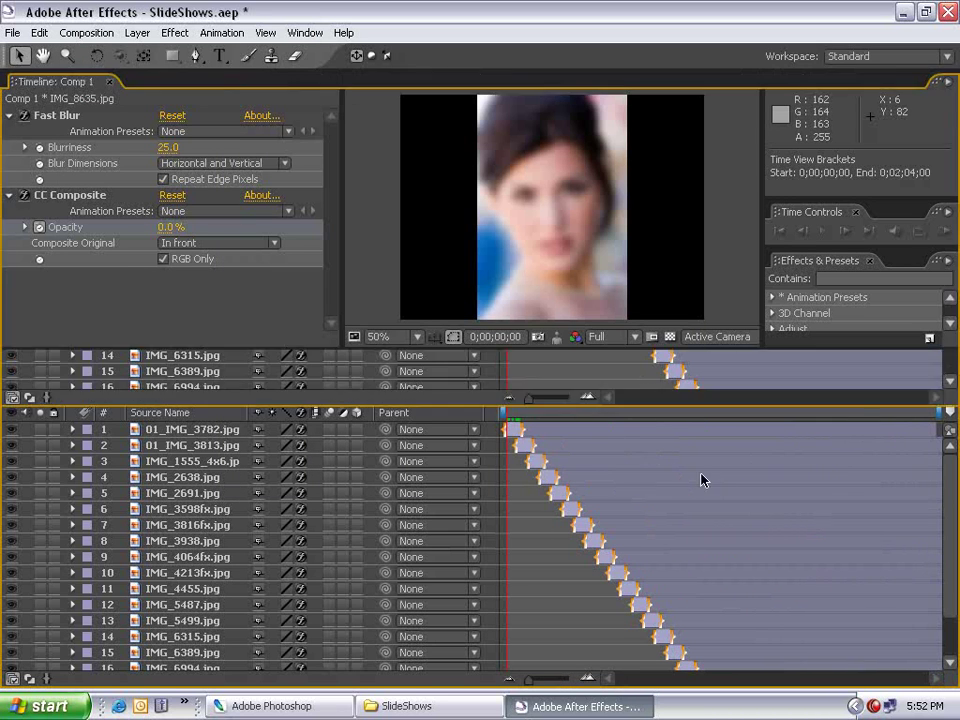
pyautogui.click(723, 438)
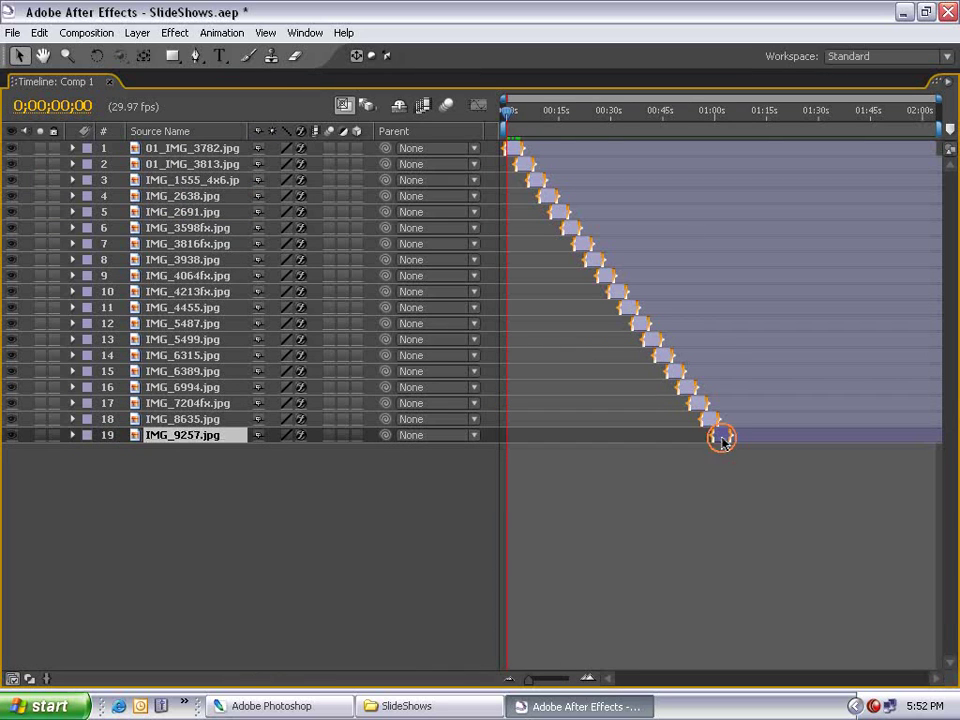
pyautogui.press('i')
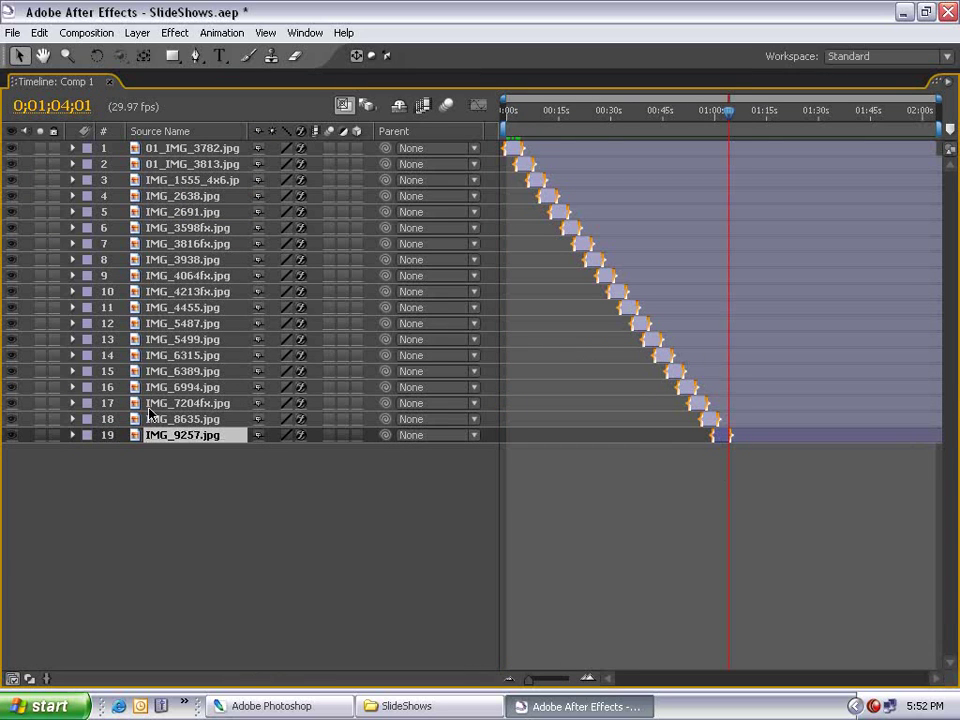
pyautogui.press('n')
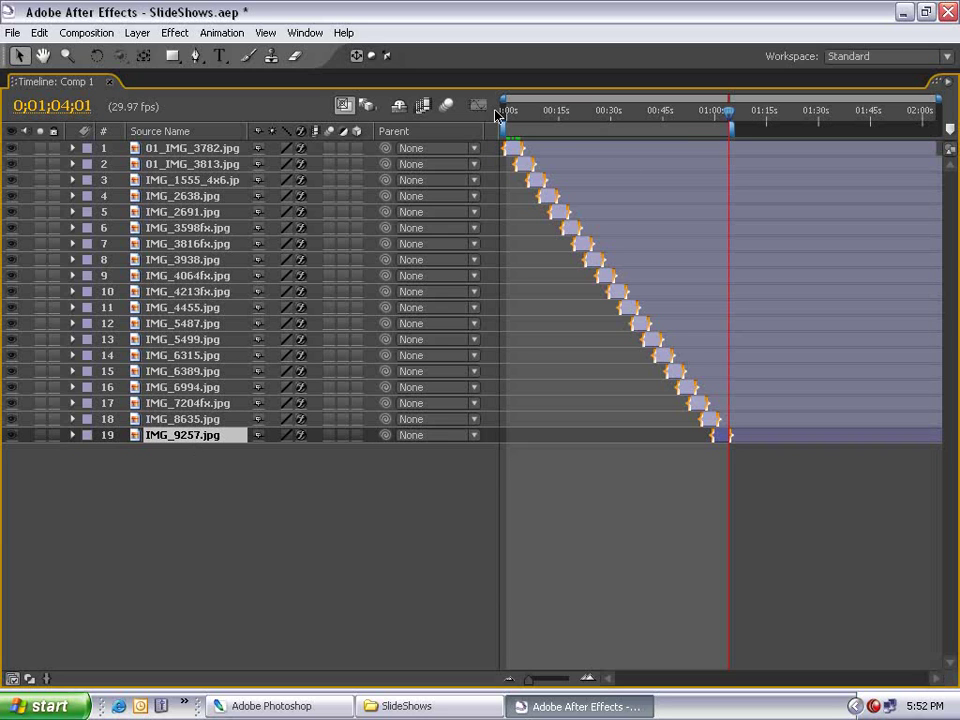
pyautogui.rightClick(630, 130)
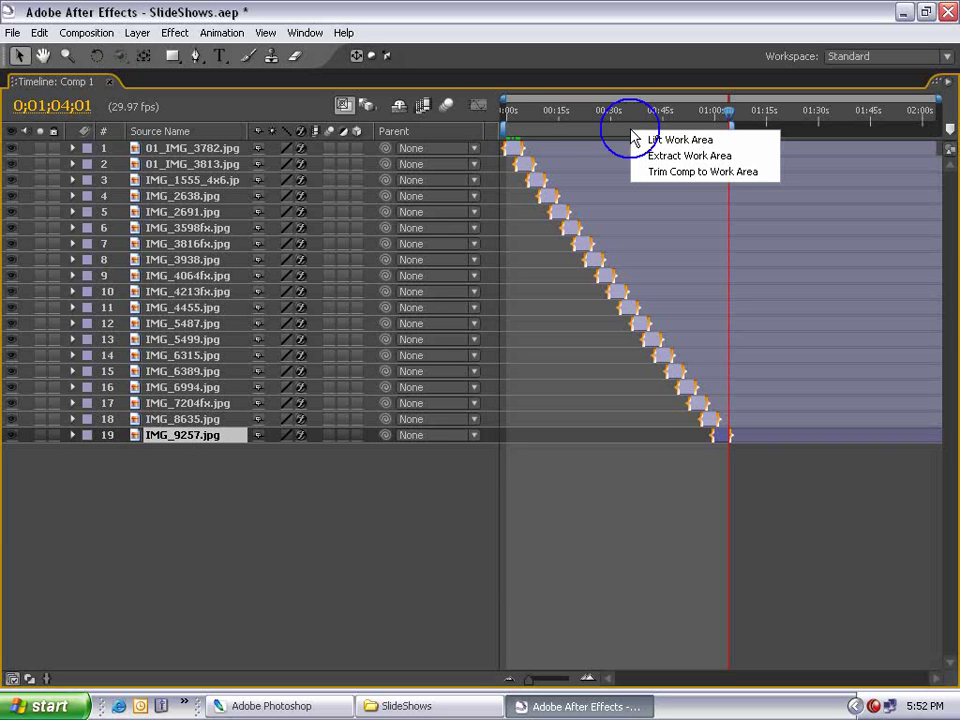
pyautogui.click(698, 173)
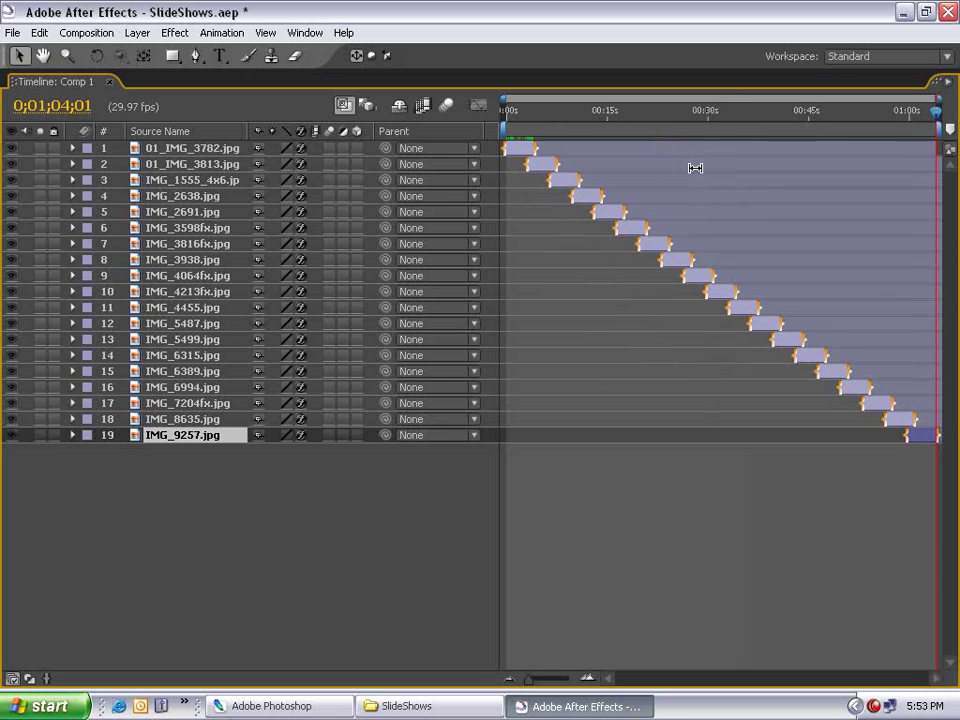
pyautogui.moveTo(925, 117); pyautogui.dragTo(842, 176)
pyautogui.press('`')
# Step: Set the first photo's opening opacity keyframe to 0% so it fades up from black
pyautogui.click(524, 431)
pyautogui.press('Home')
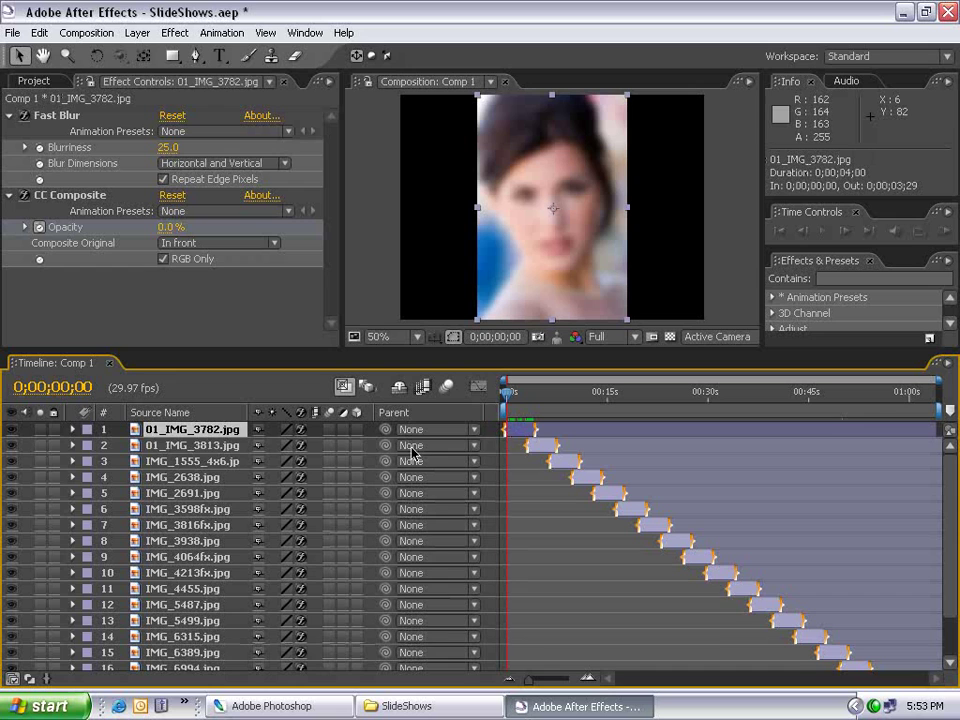
pyautogui.press('t')
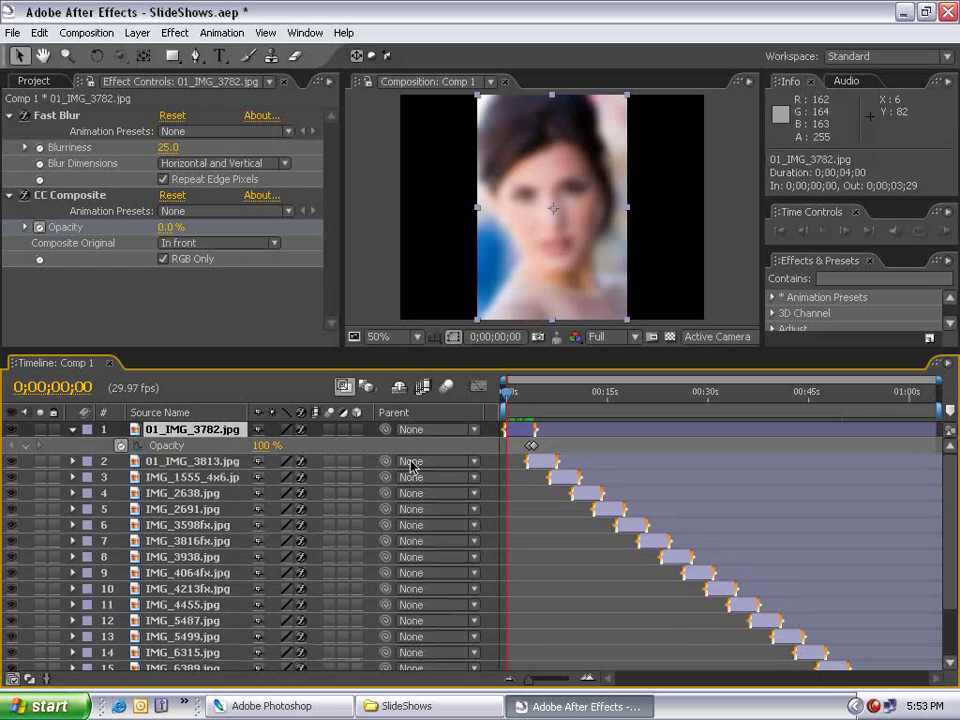
pyautogui.press('=')
pyautogui.press('=')
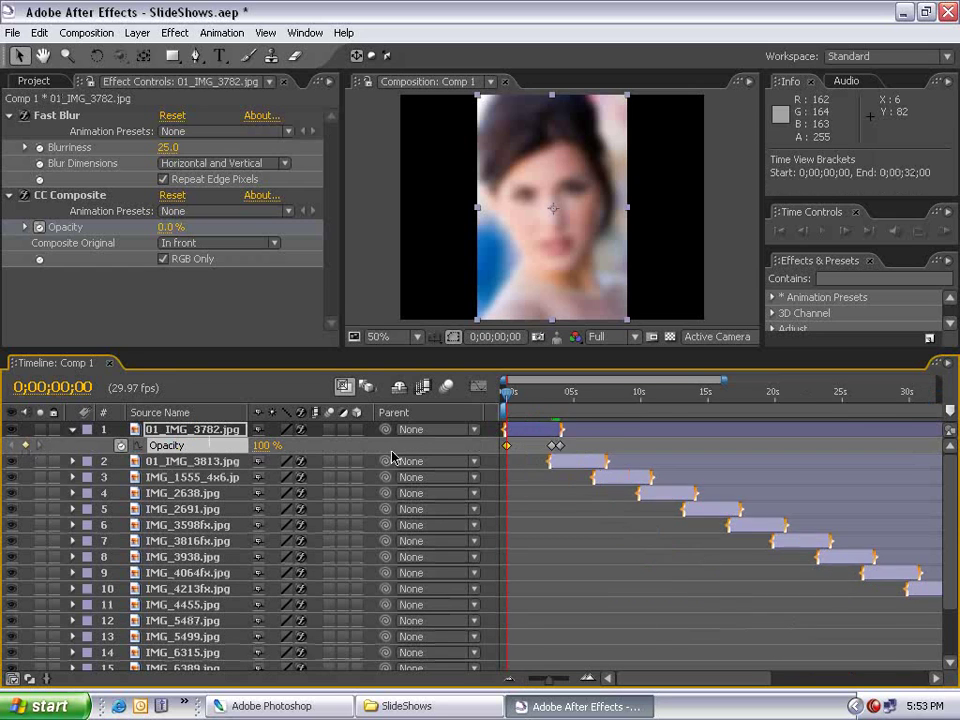
pyautogui.press('=')
pyautogui.press('space')
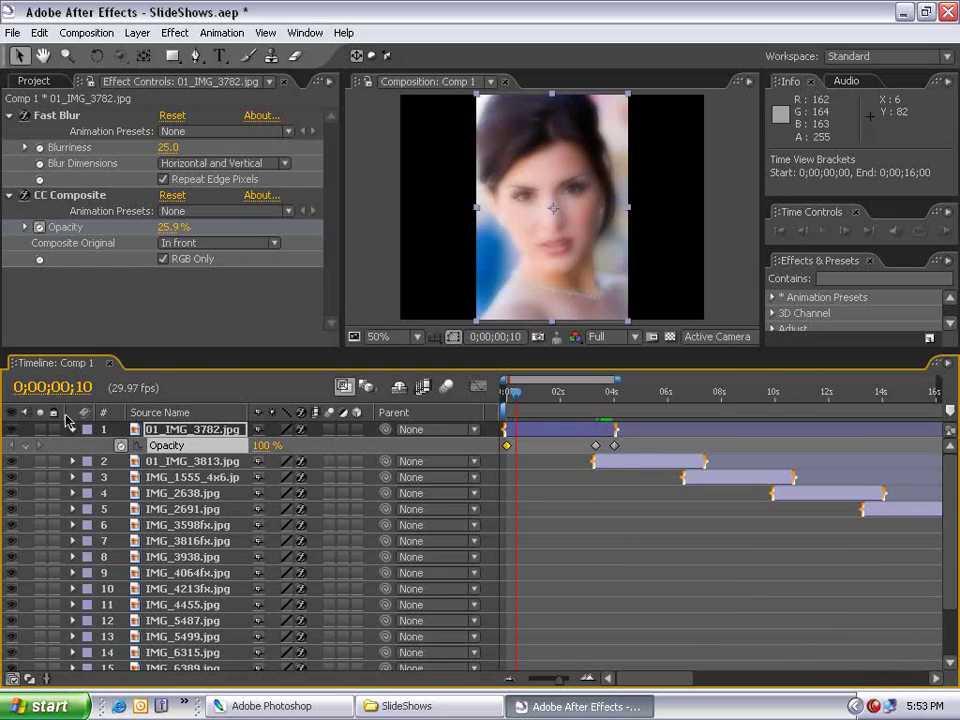
pyautogui.click(14, 446)
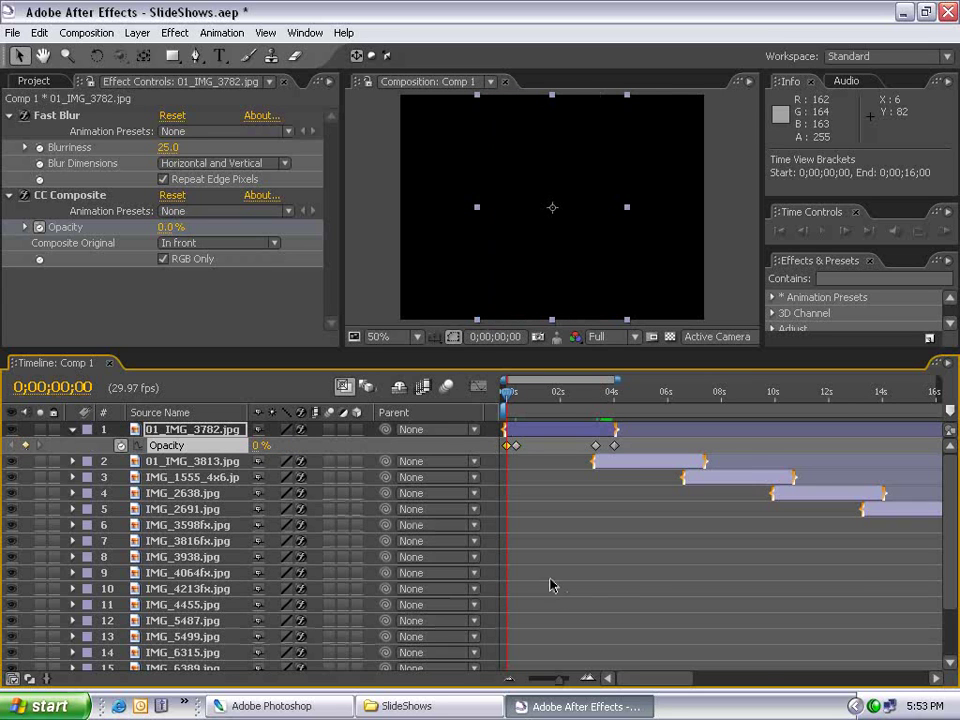
pyautogui.press(';')
# Step: Keyframe IMG_9257's opacity at its end and set that final keyframe to 0%
pyautogui.scroll(-5, 790, 500)
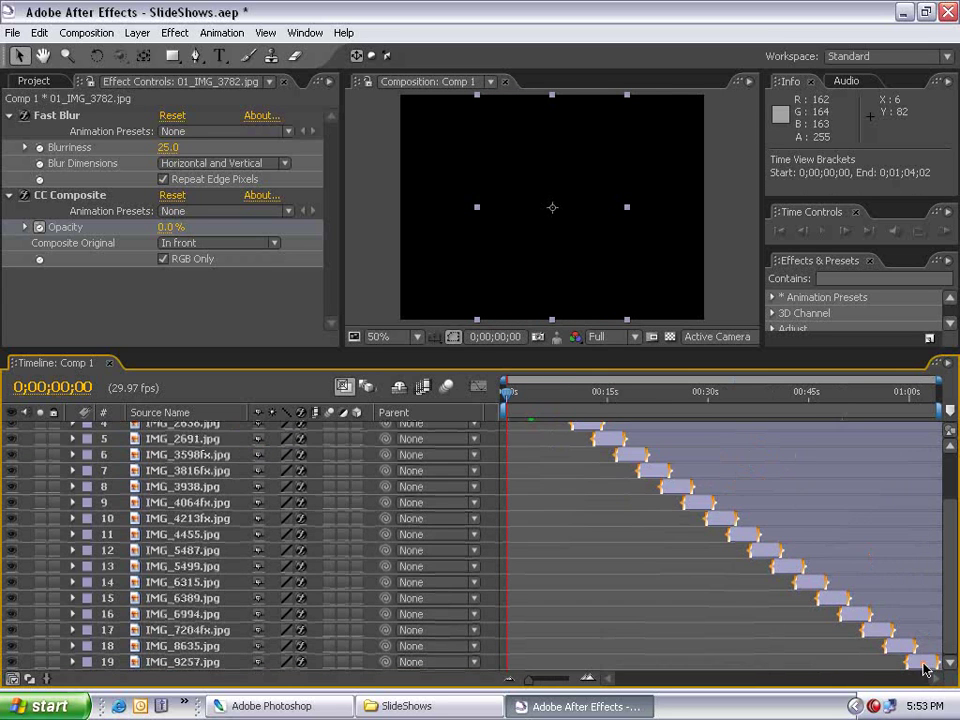
pyautogui.click(922, 663)
pyautogui.press('t')
pyautogui.press('End')
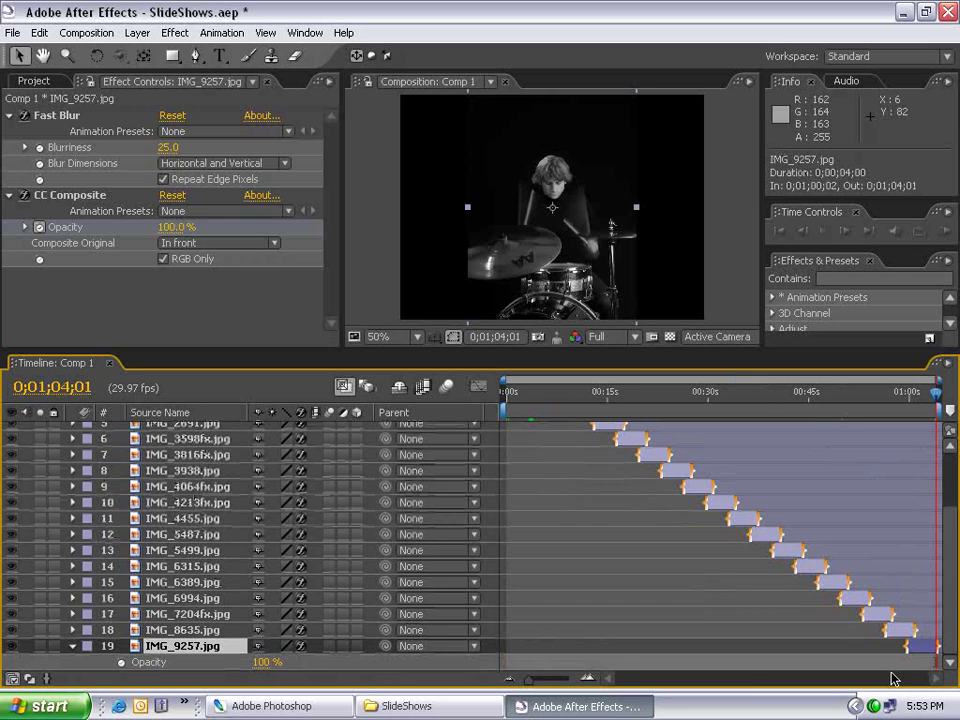
pyautogui.click(121, 662)
pyautogui.hotkey('shift', 'pageup')
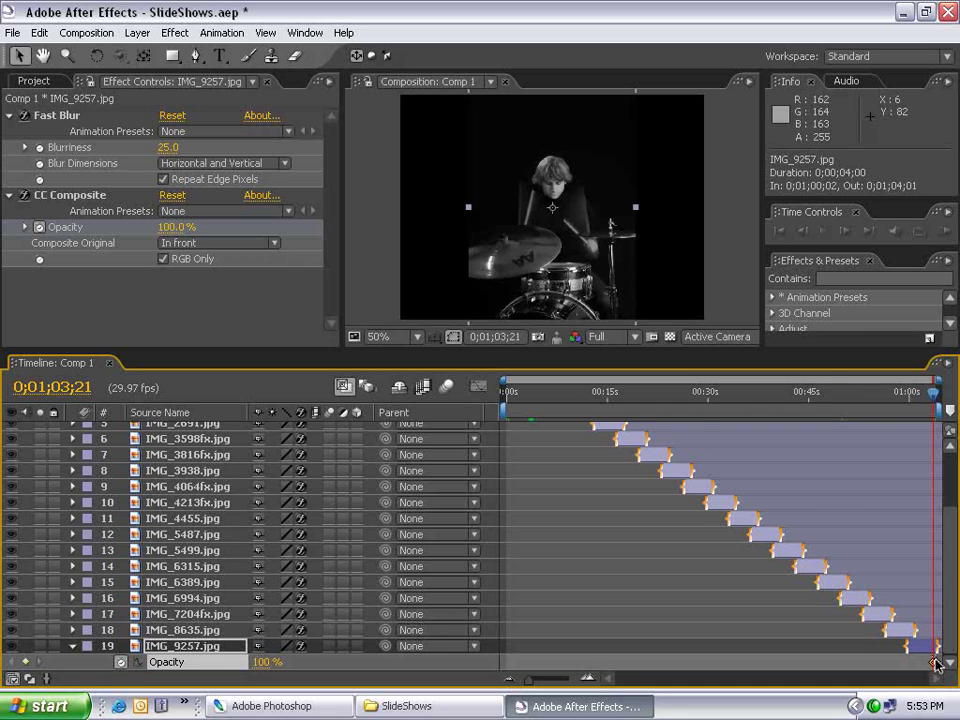
pyautogui.press('=')
pyautogui.press('=')
pyautogui.press('=')
pyautogui.doubleClick(933, 662)
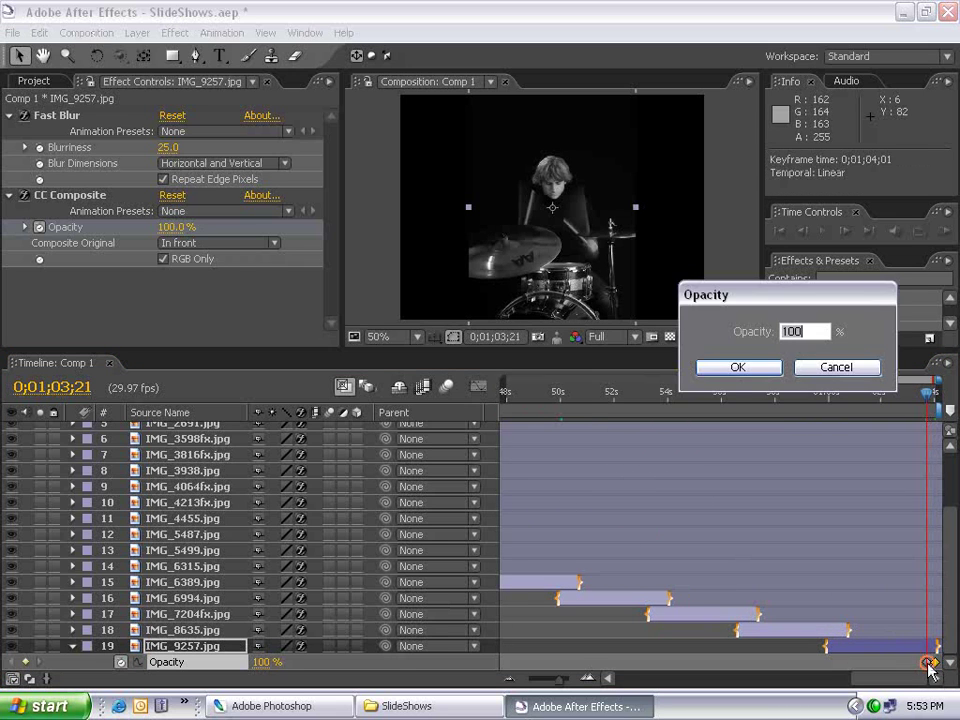
pyautogui.write('0')
pyautogui.press('Return')
pyautogui.moveTo(935, 390); pyautogui.dragTo(905, 402)
pyautogui.press('-')
pyautogui.press('-')
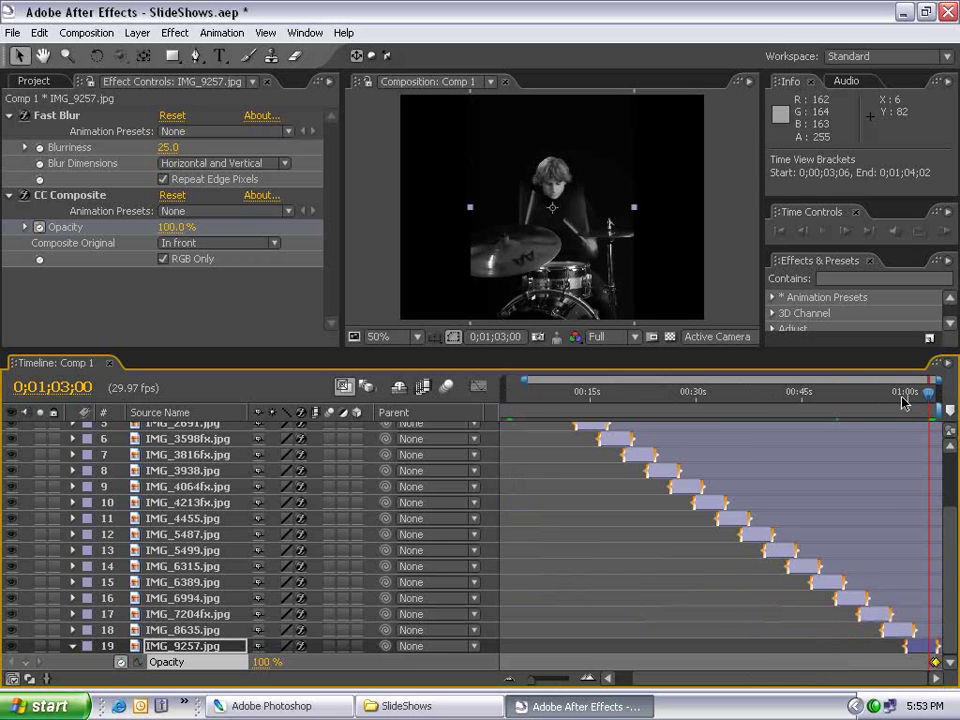
pyautogui.moveTo(583, 404); pyautogui.dragTo(502, 396)
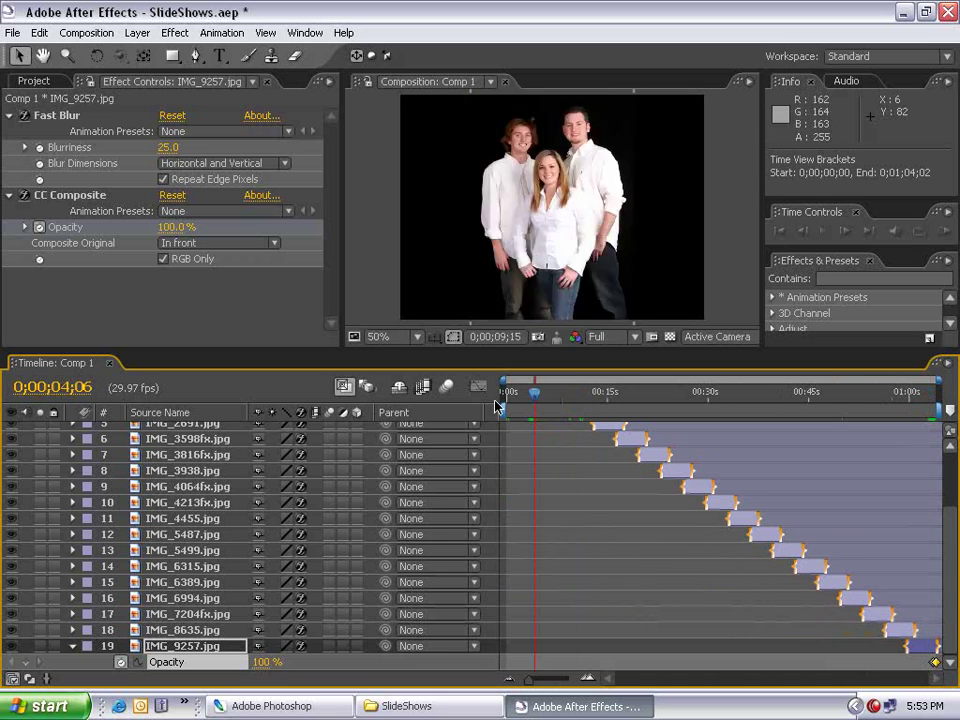
pyautogui.press('`')
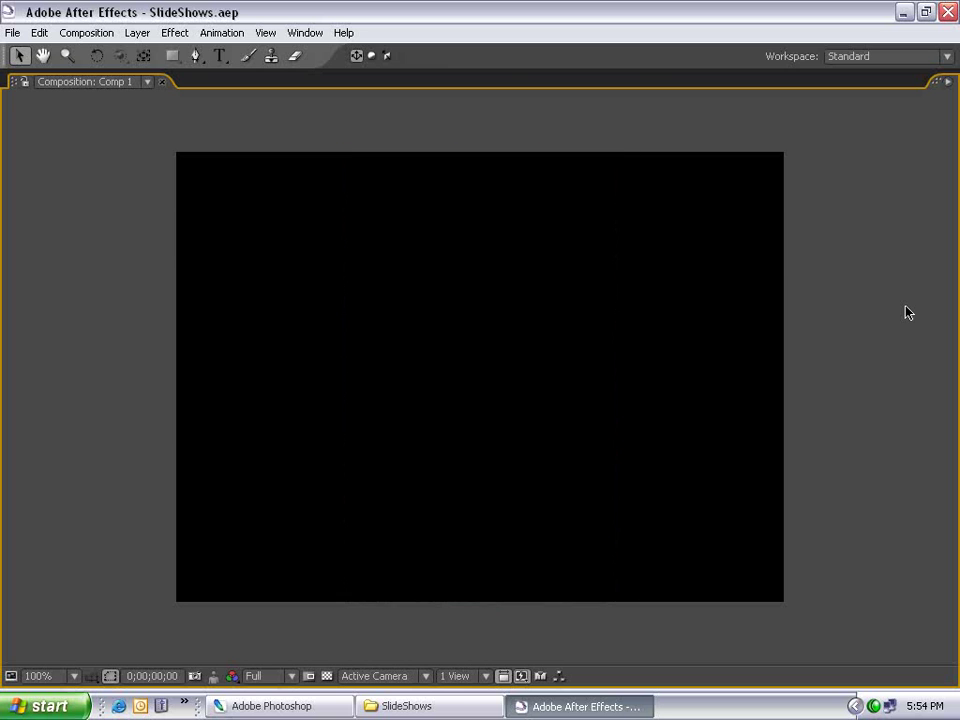
pyautogui.press('`')
pyautogui.scroll(-2, 463, 261)
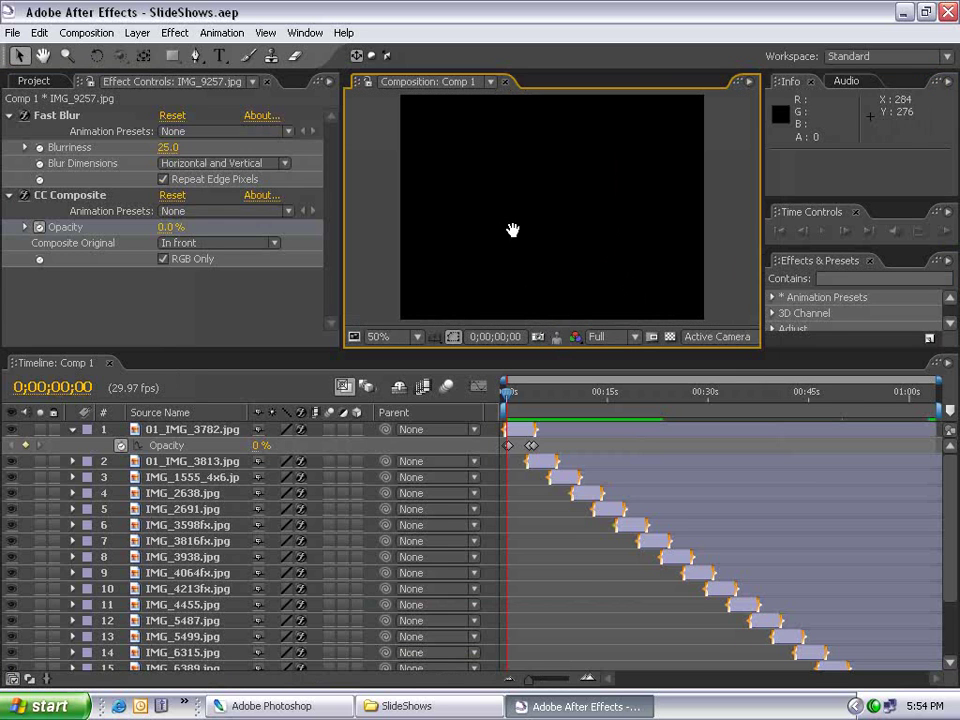
pyautogui.moveTo(507, 392); pyautogui.dragTo(541, 396)
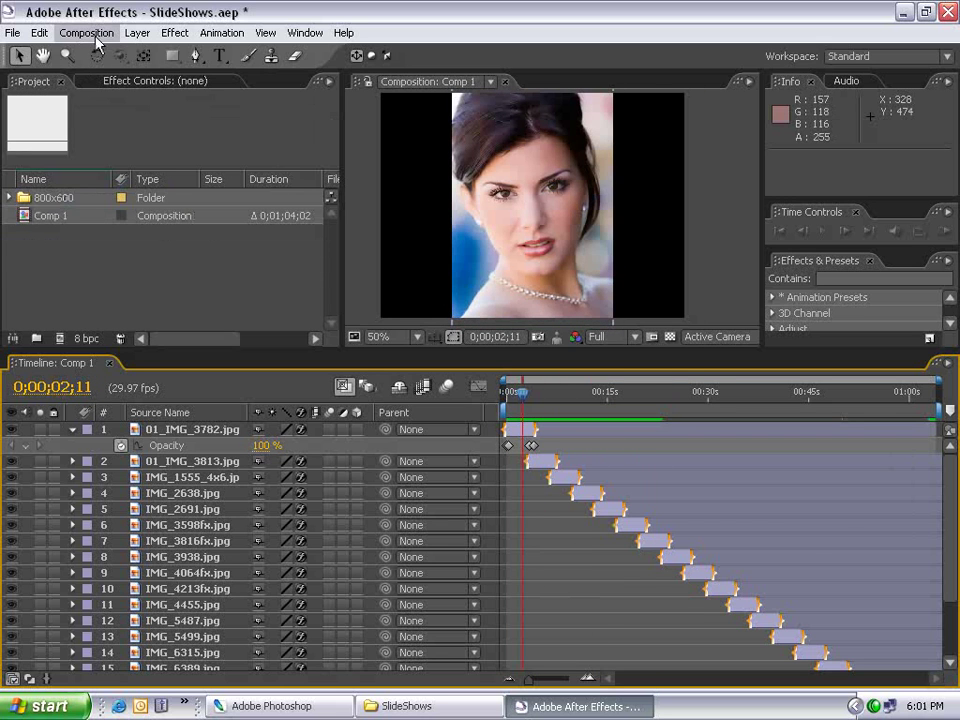
# Step: Create Comp 2 as a four-second NTSC DV 720×480 composition
pyautogui.click(86, 32)
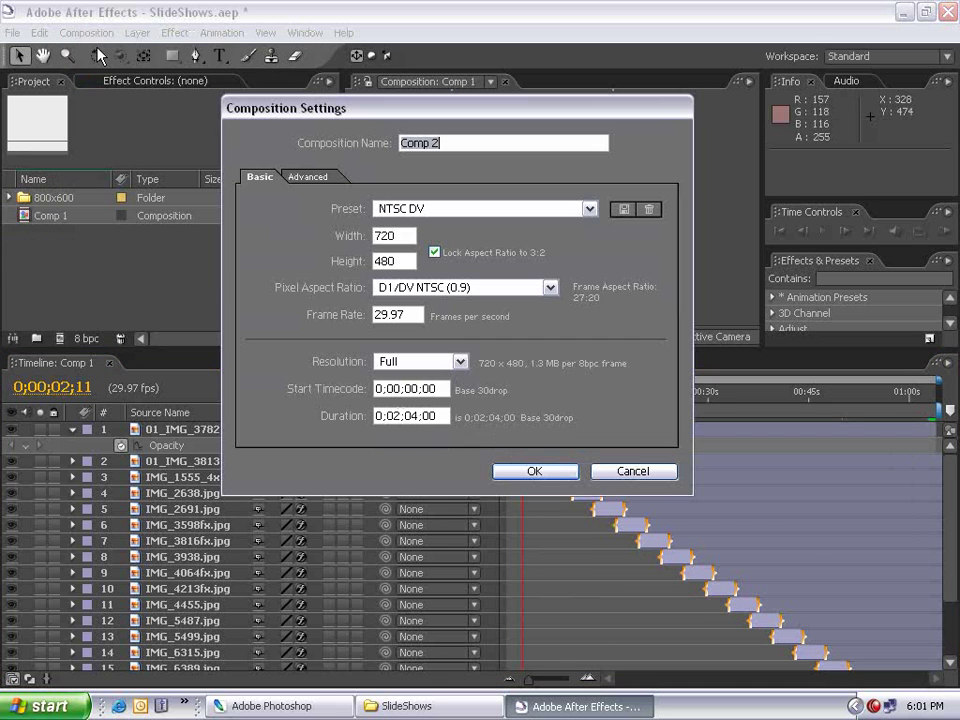
pyautogui.click(392, 416)
pyautogui.write('0')
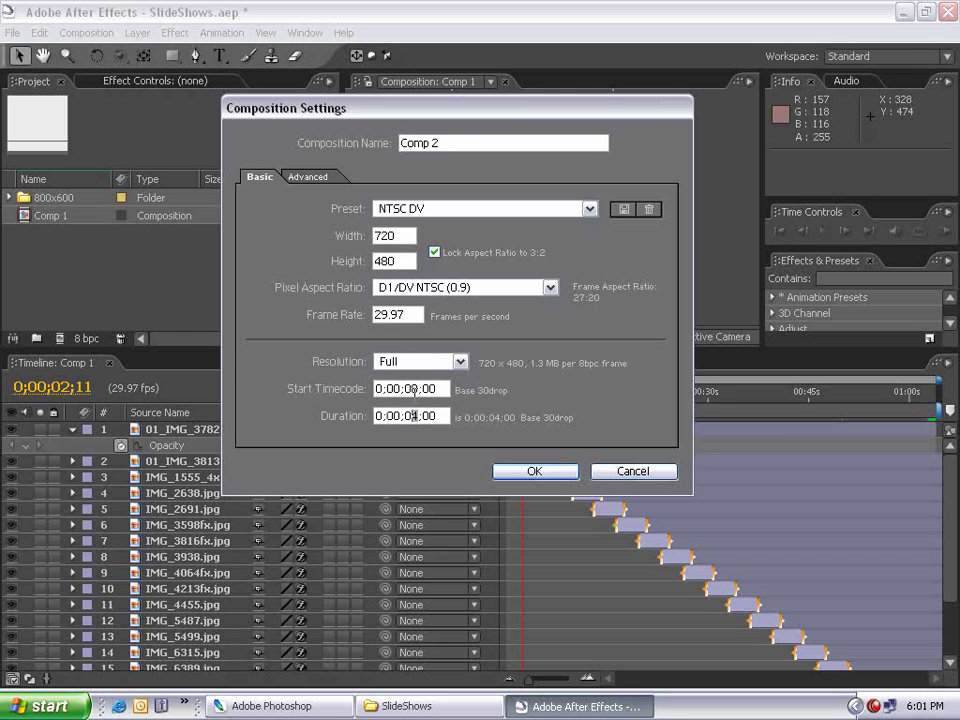
pyautogui.click(535, 470)
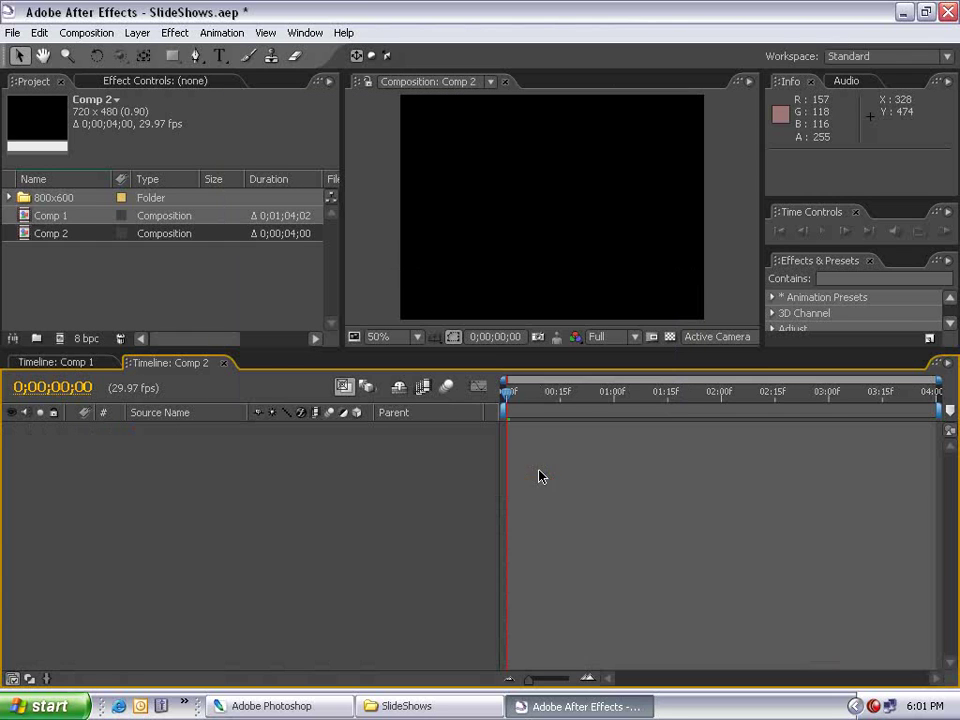
# Step: Add every photo in the 800x600 folder, 01_IMG_3782 through IMG_9257, to Comp 2 as layers
pyautogui.click(8, 198)
pyautogui.click(58, 215)
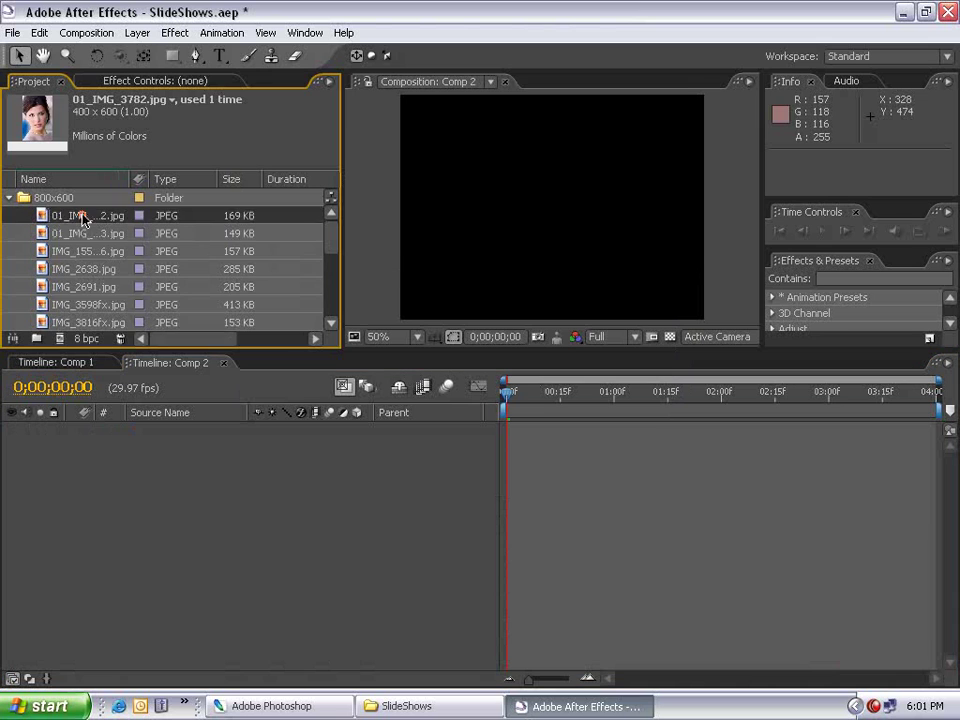
pyautogui.moveTo(333, 236); pyautogui.dragTo(325, 303)
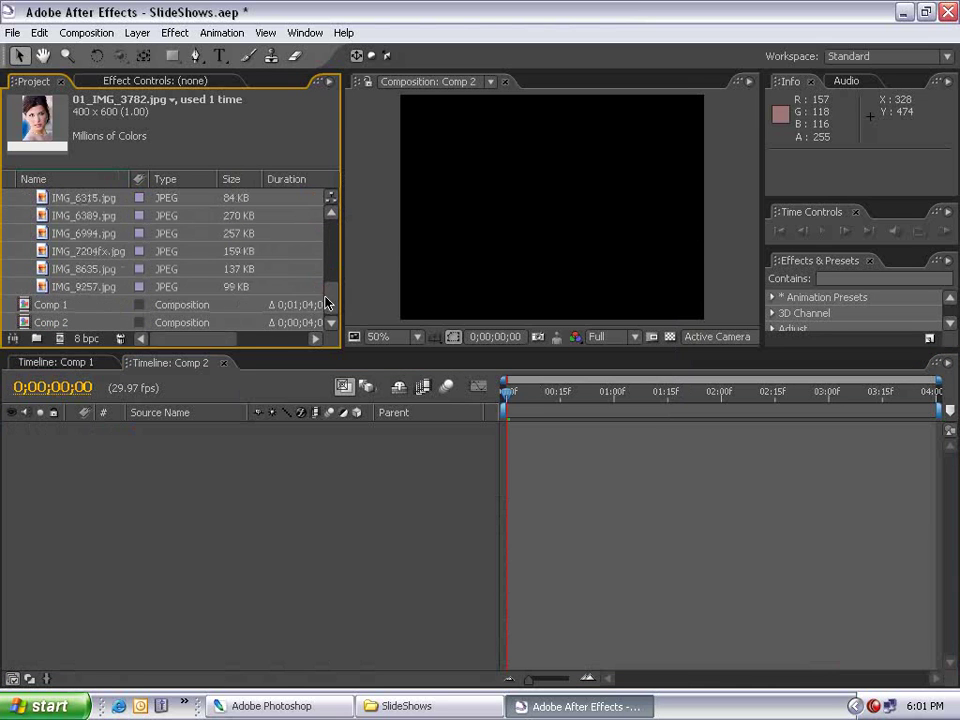
pyautogui.keyDown('shift'); pyautogui.click(70, 288); pyautogui.keyUp('shift')
pyautogui.moveTo(70, 288); pyautogui.dragTo(555, 520)
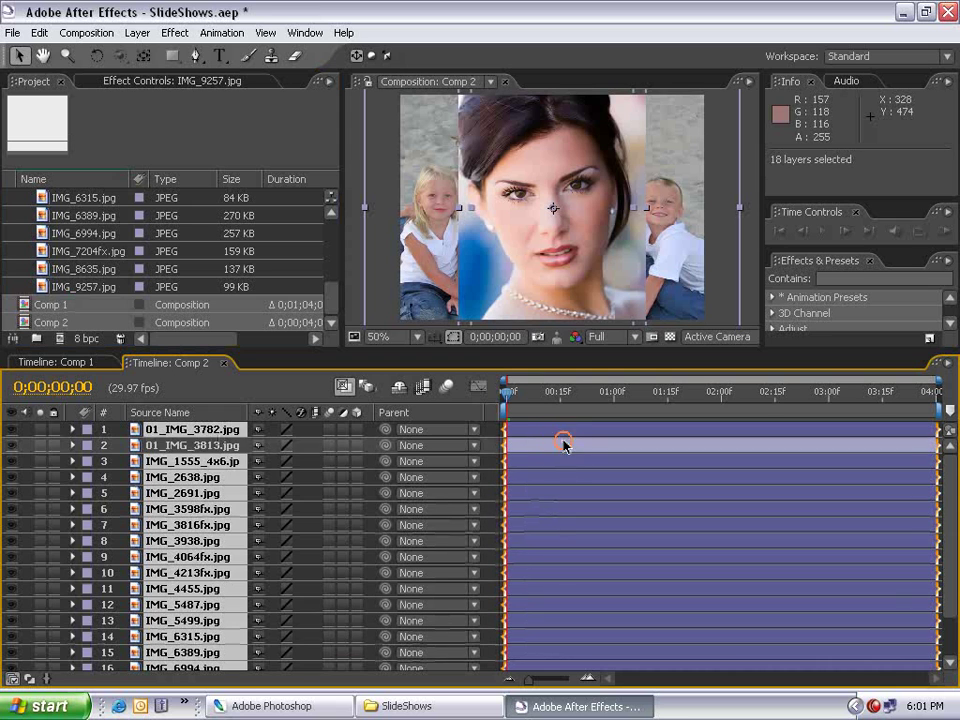
# Step: Keyframe the first photo's scale, fitted to comp height at the start and 90% at the end
pyautogui.click(527, 446)
pyautogui.press('s')
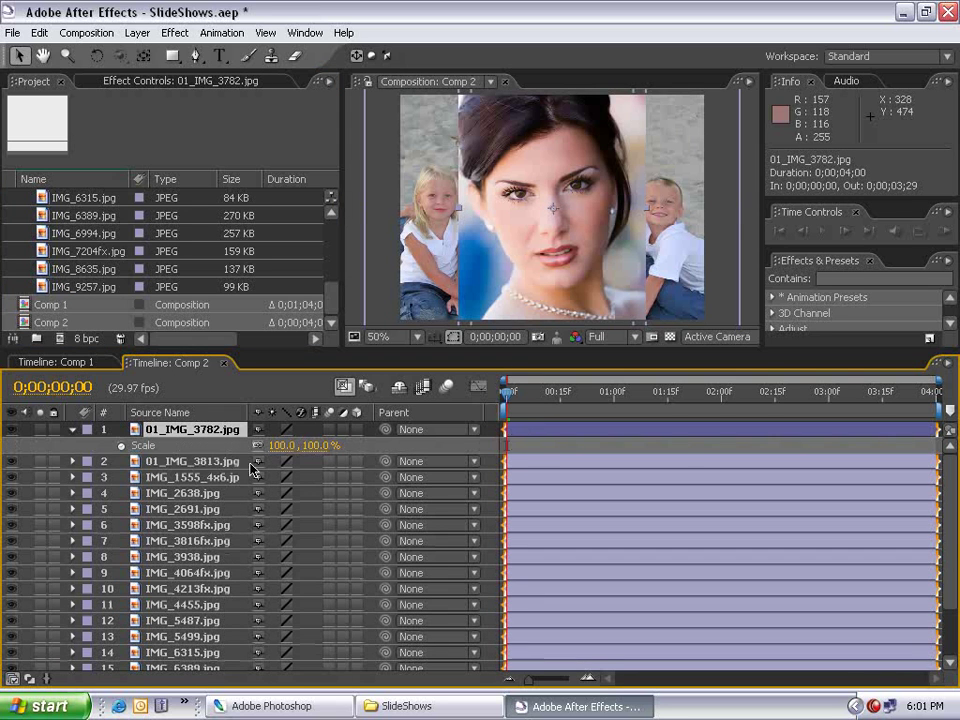
pyautogui.click(121, 446)
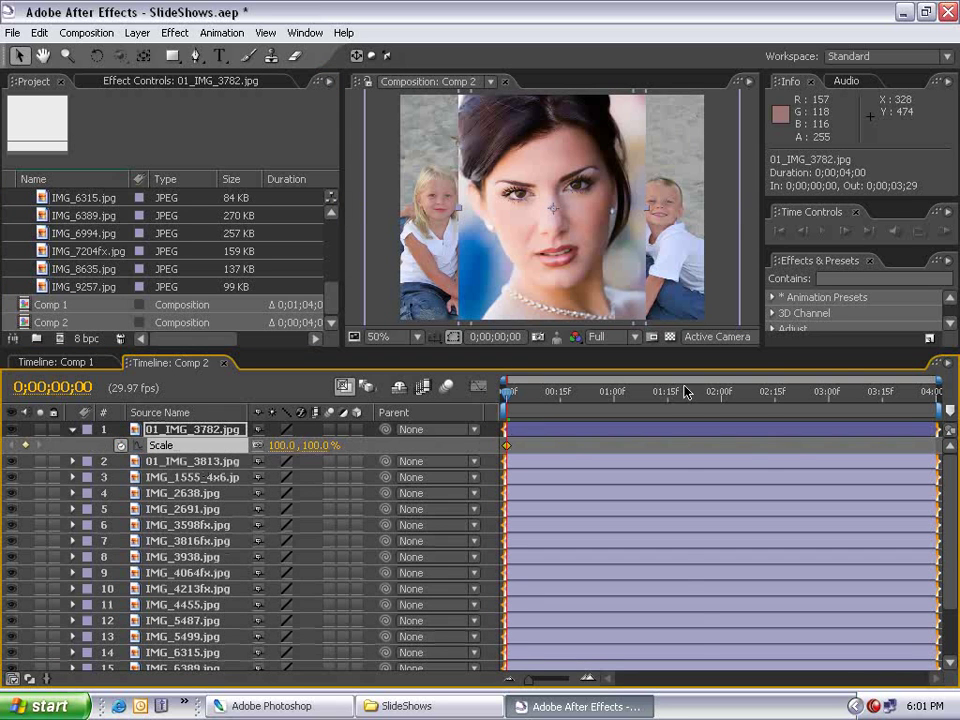
pyautogui.moveTo(507, 392); pyautogui.dragTo(955, 428)
pyautogui.moveTo(660, 392); pyautogui.dragTo(507, 392)
pyautogui.rightClick(482, 257)
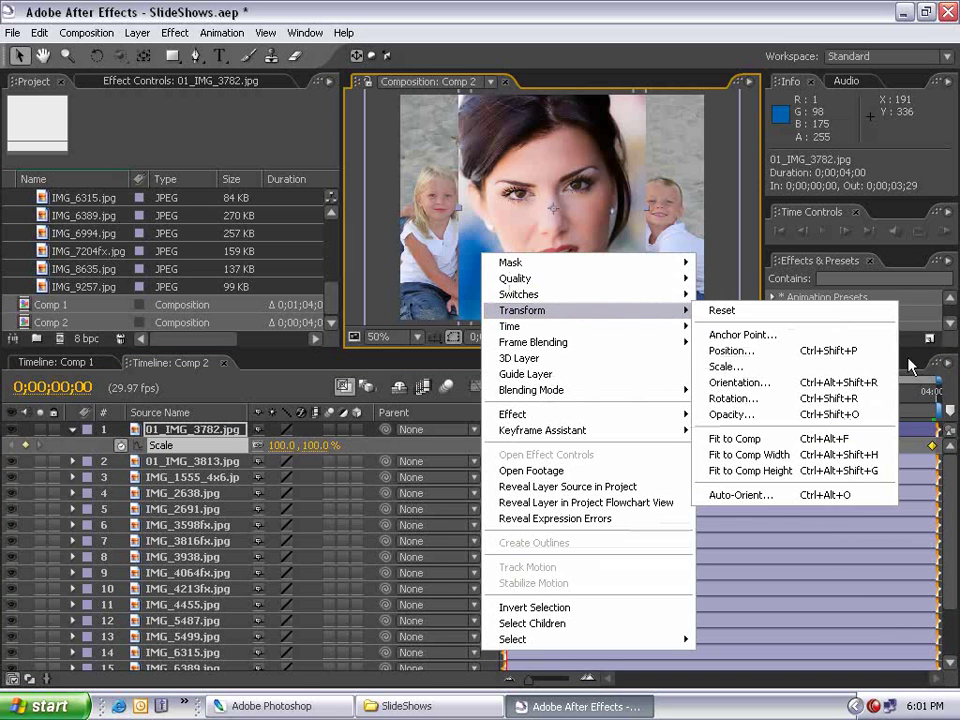
pyautogui.click(740, 591)
pyautogui.click(575, 394)
pyautogui.press('End')
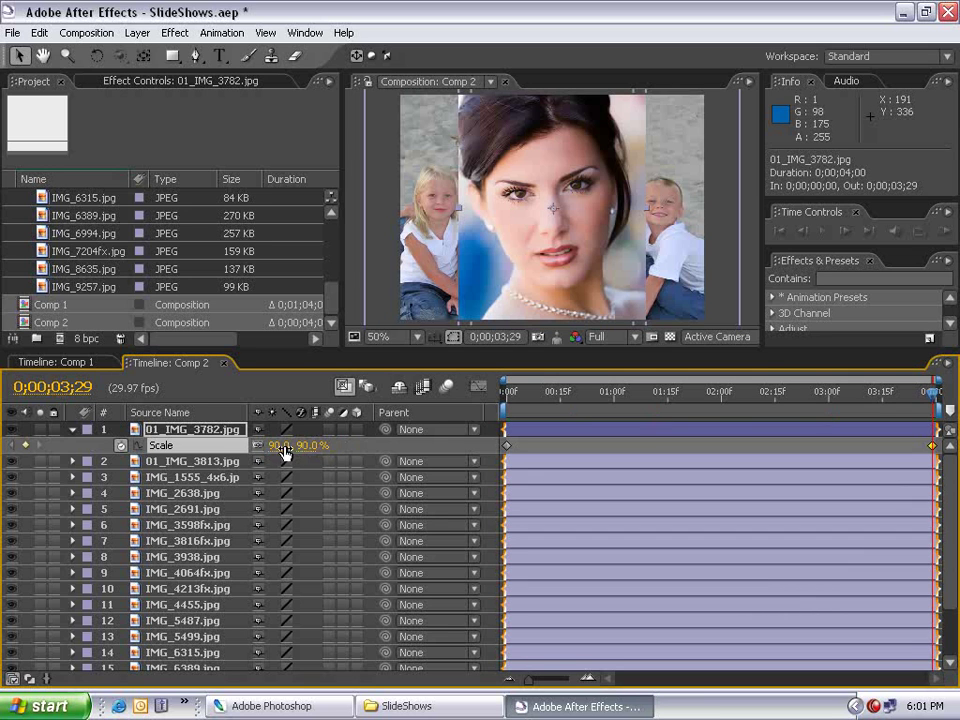
pyautogui.moveTo(935, 392)
pyautogui.mouseDown()
pyautogui.moveTo(476, 392)
pyautogui.moveTo(940, 392)
pyautogui.mouseUp()
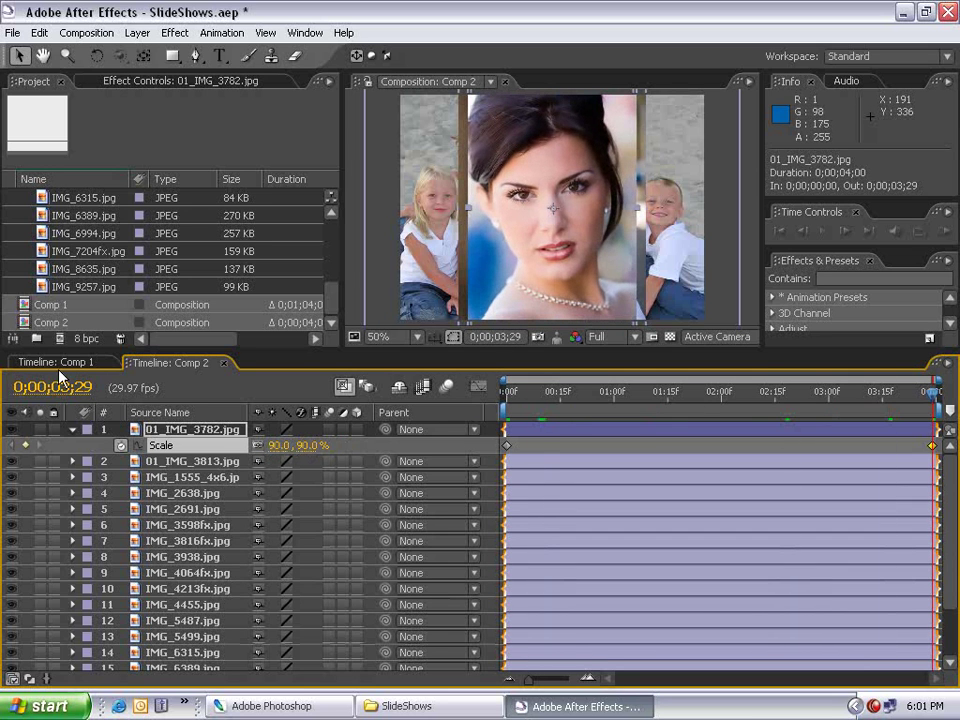
# Step: Apply Fast Blur with blurriness 25 and Repeat Edge Pixels to the first photo
pyautogui.click(172, 32)
pyautogui.moveTo(208, 156)
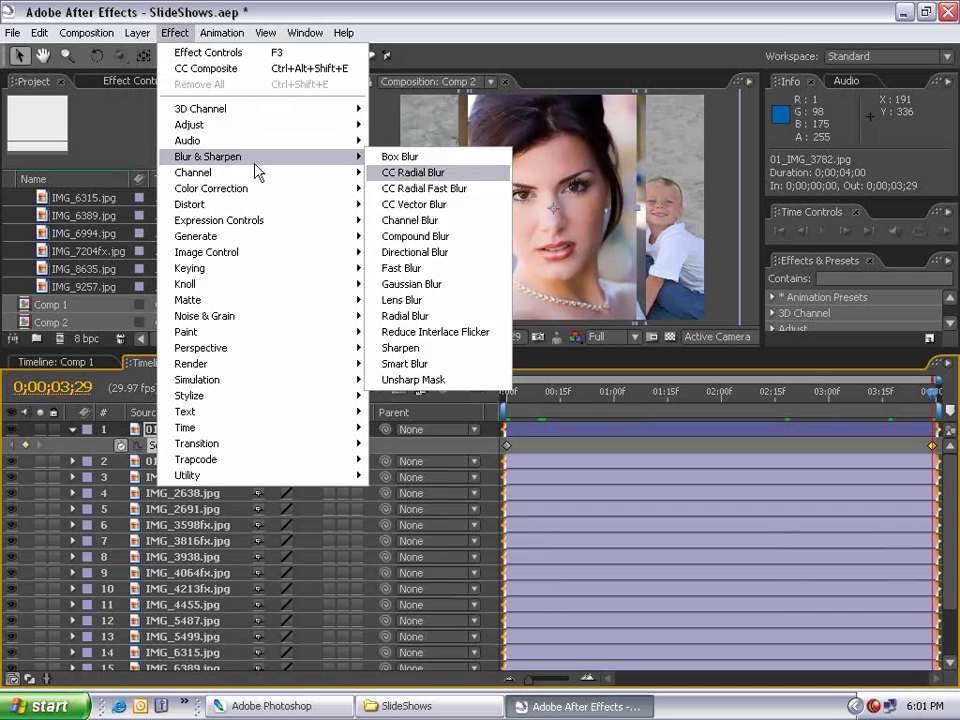
pyautogui.click(450, 270)
pyautogui.write('25')
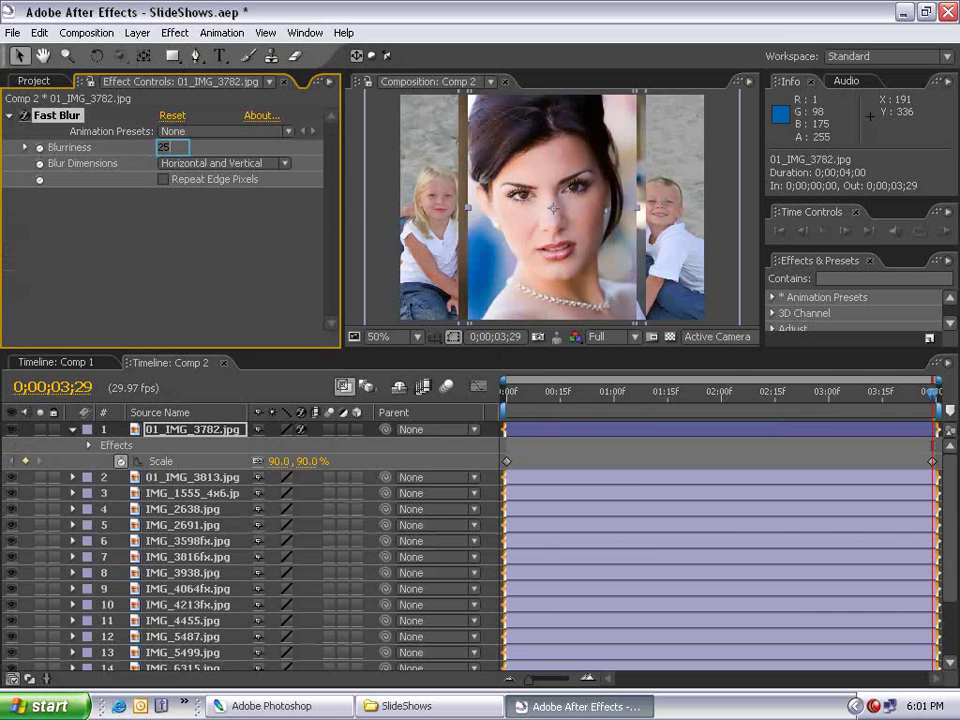
pyautogui.press('Return')
pyautogui.click(163, 179)
pyautogui.click(527, 430)
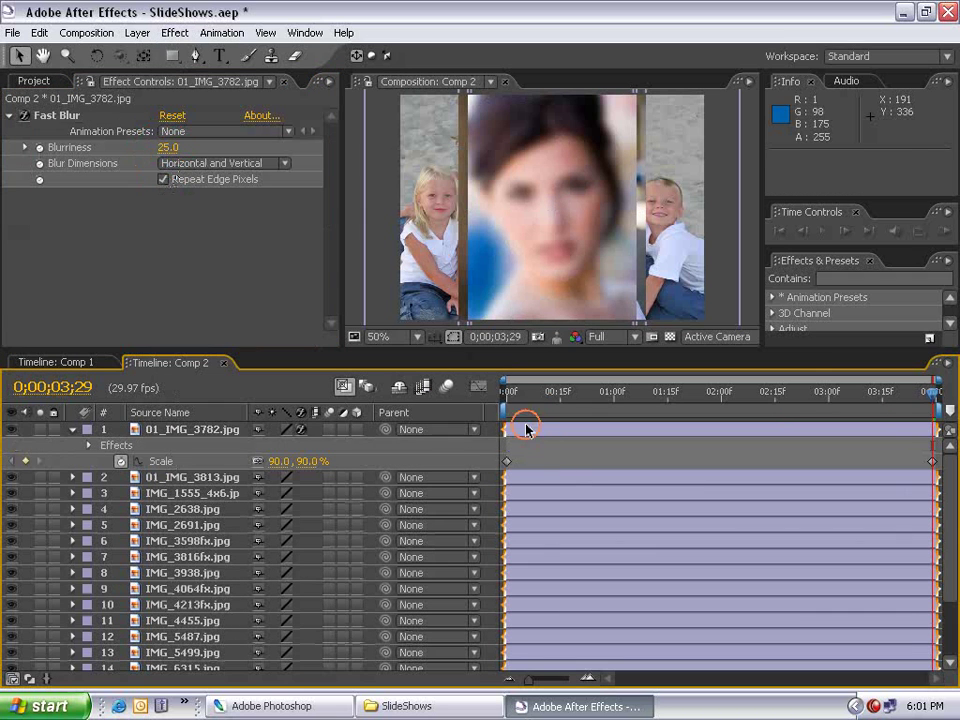
# Step: Add CC Composite with opacity keyframed from 0% at the start to 100% at one second
pyautogui.click(174, 32)
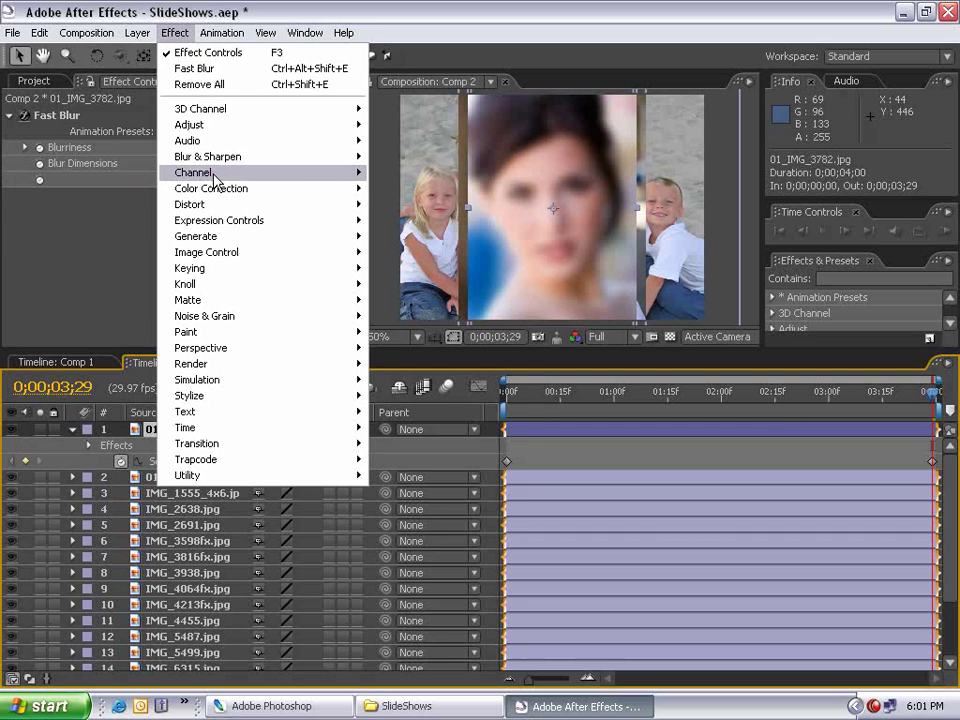
pyautogui.moveTo(193, 172)
pyautogui.click(420, 238)
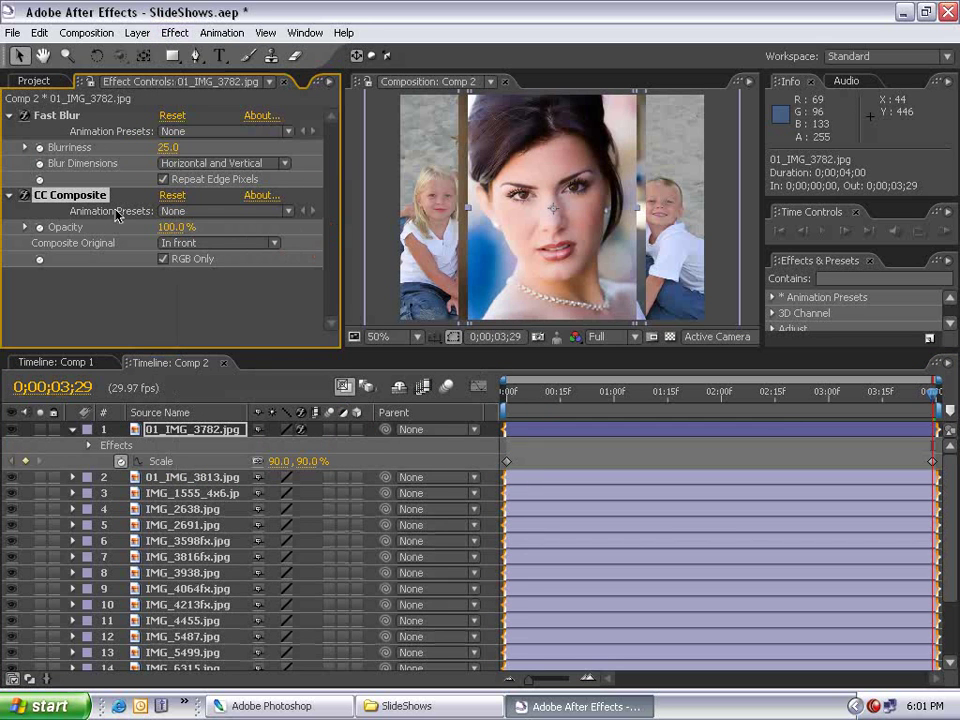
pyautogui.click(176, 227)
pyautogui.write('0')
pyautogui.press('Return')
pyautogui.click(496, 400)
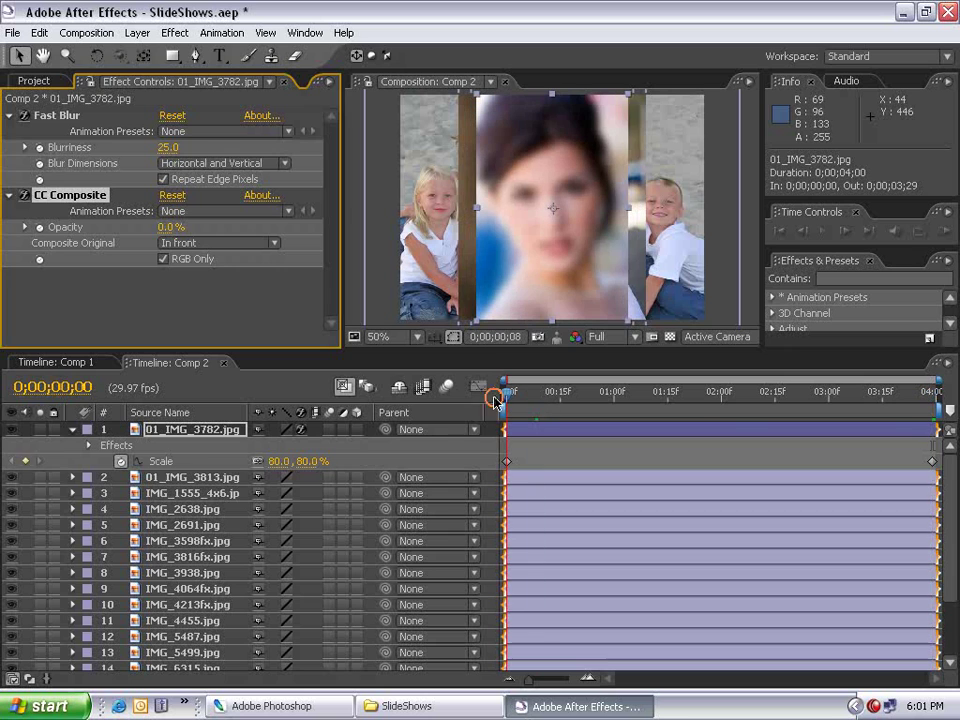
pyautogui.click(39, 227)
pyautogui.click(611, 400)
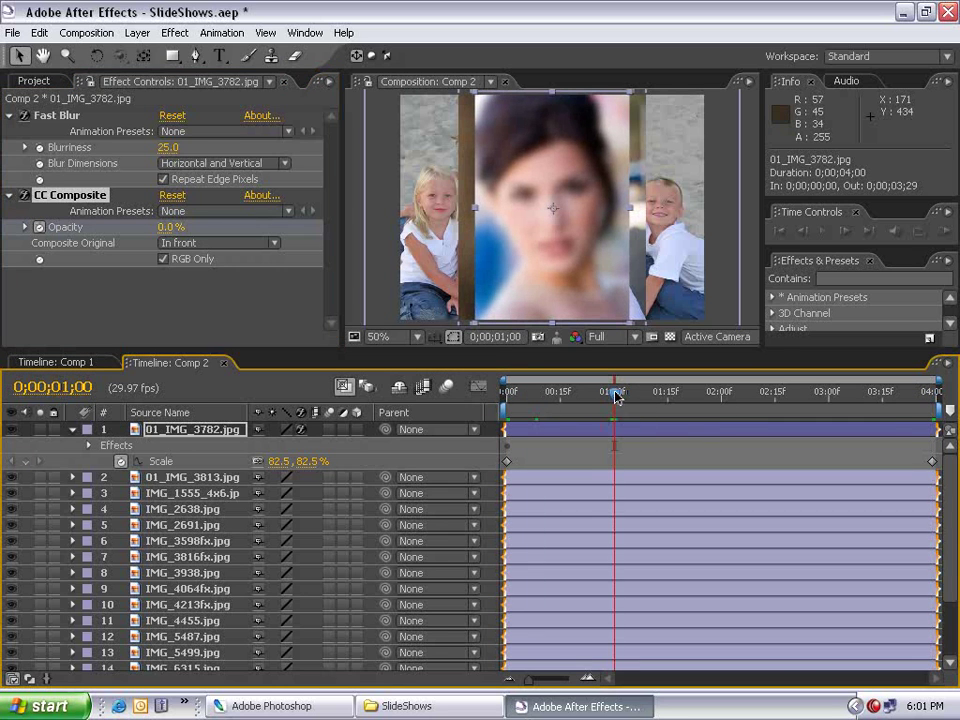
pyautogui.moveTo(176, 227); pyautogui.dragTo(276, 222)
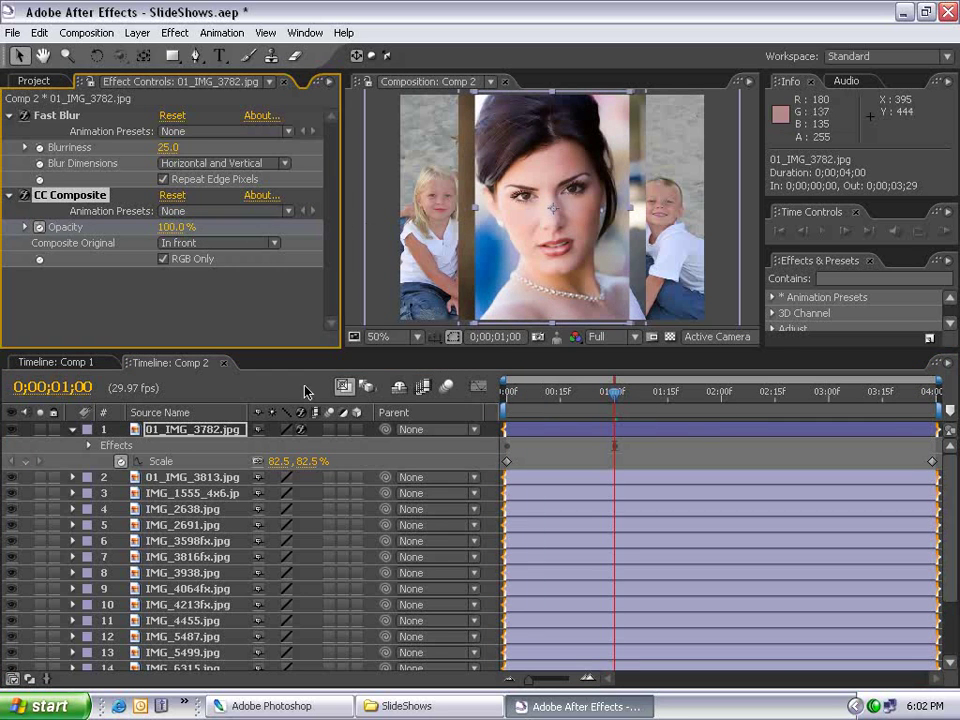
# Step: Reveal the first photo's changed properties and select Fast Blur, CC Composite and the Scale keyframes
pyautogui.click(170, 437)
pyautogui.press('u')
pyautogui.press('u')
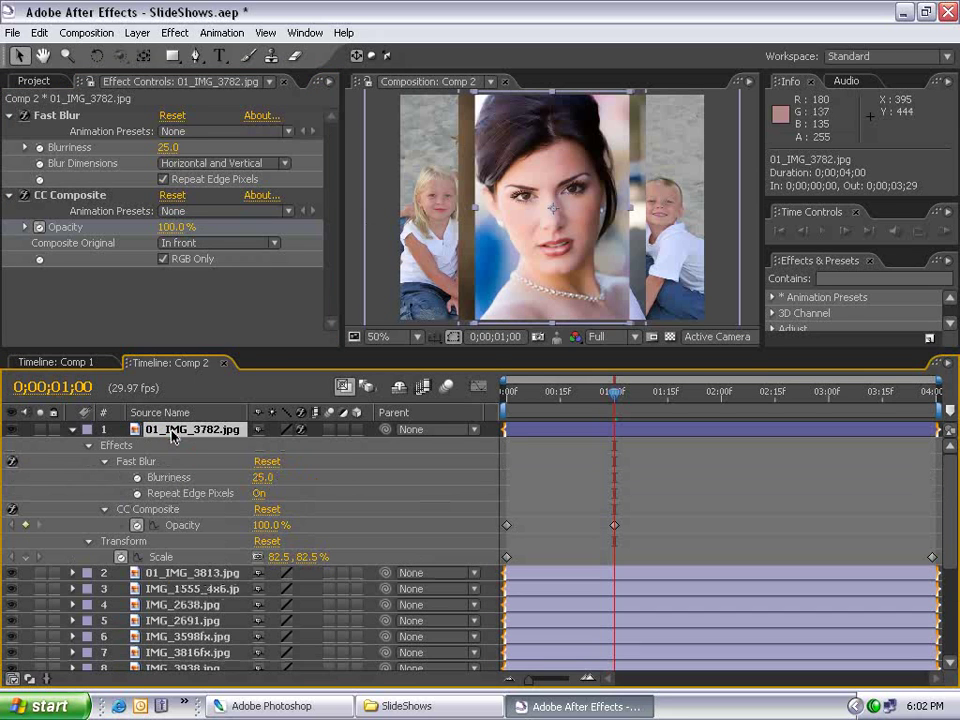
pyautogui.click(138, 461)
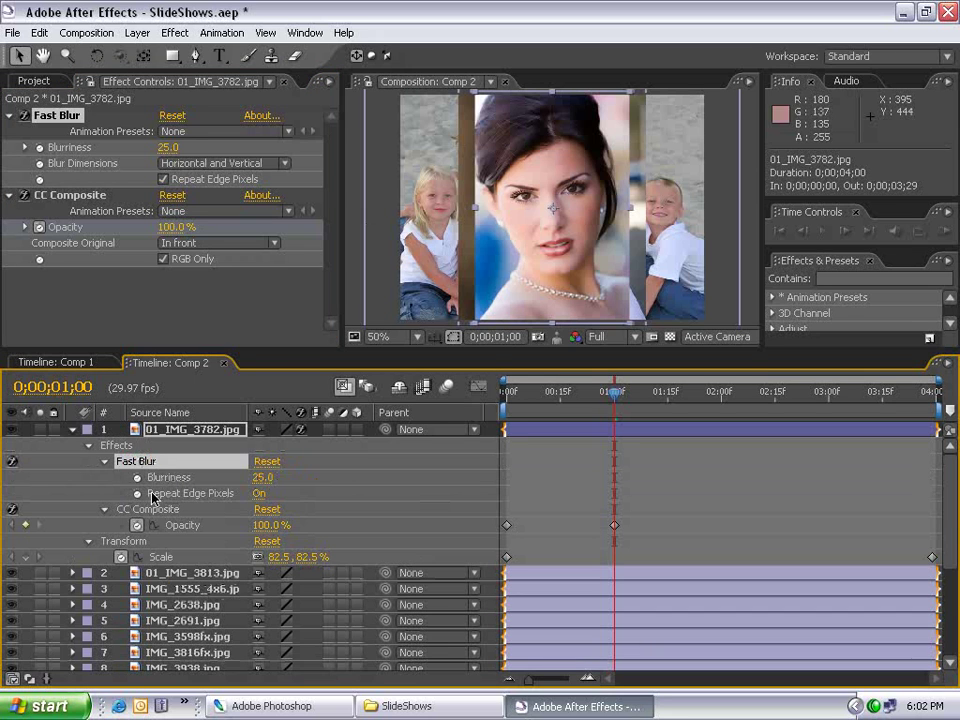
pyautogui.keyDown('shift'); pyautogui.click(150, 509); pyautogui.keyUp('shift')
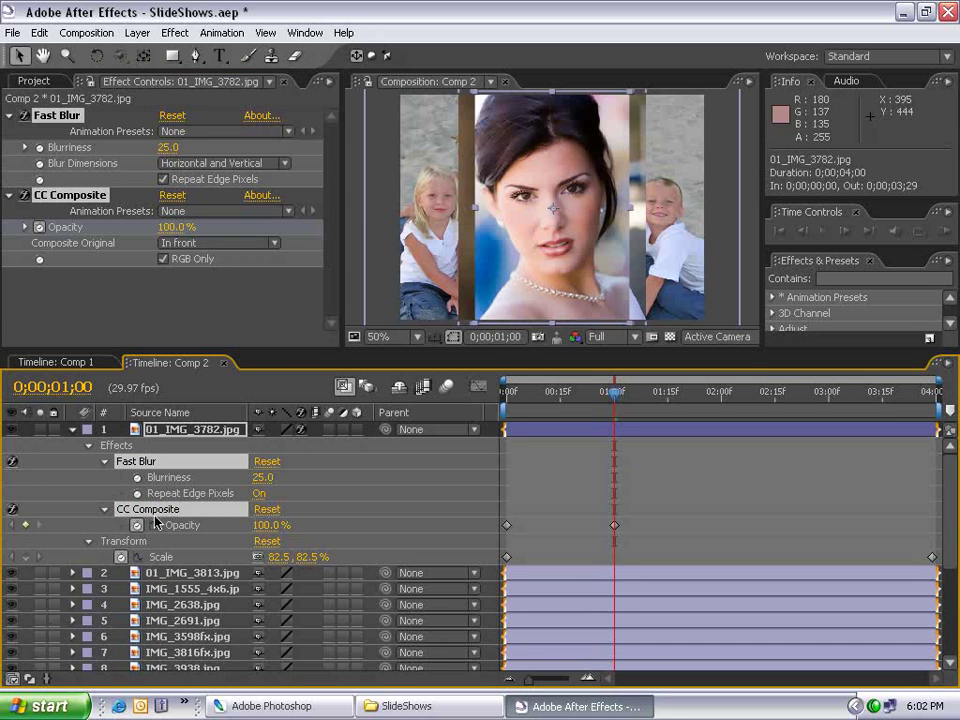
pyautogui.keyDown('shift'); pyautogui.click(157, 559); pyautogui.keyUp('shift')
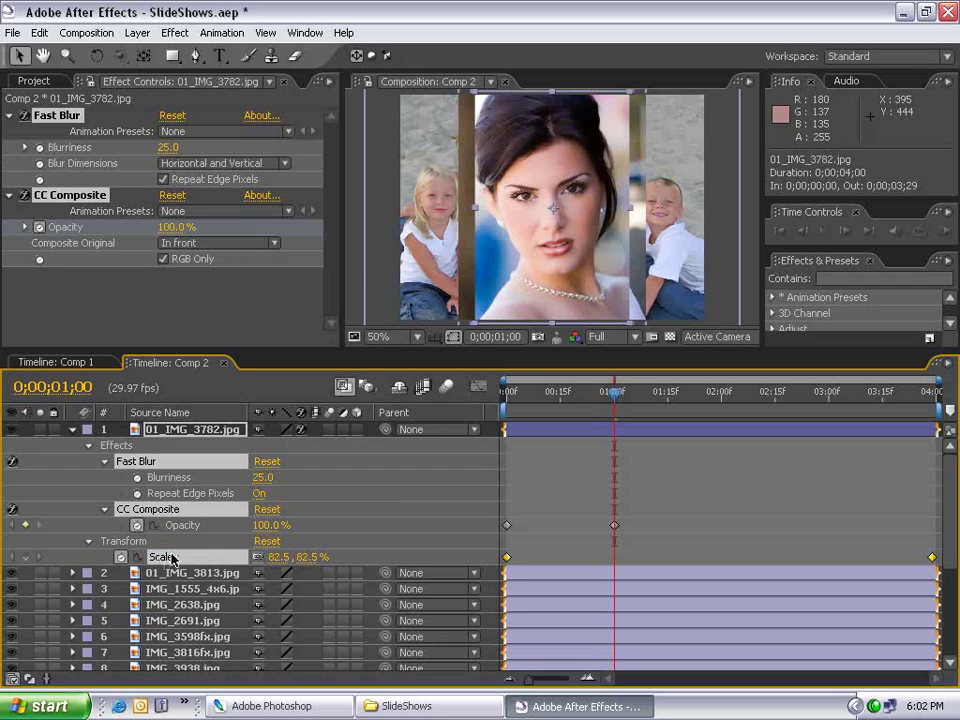
# Step: Copy the first photo's effects and keyframes and paste them onto layers 2–19
pyautogui.hotkey('ctrl', 'c')
pyautogui.click(73, 430)
pyautogui.click(150, 444)
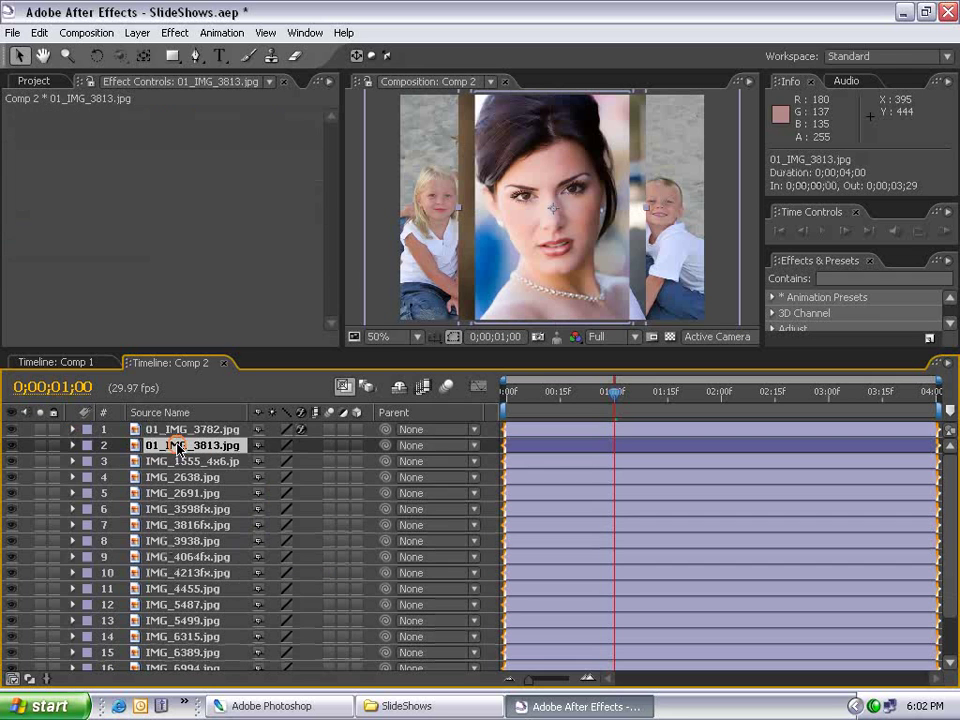
pyautogui.scroll(-3, 311, 588)
pyautogui.keyDown('shift'); pyautogui.click(205, 662); pyautogui.keyUp('shift')
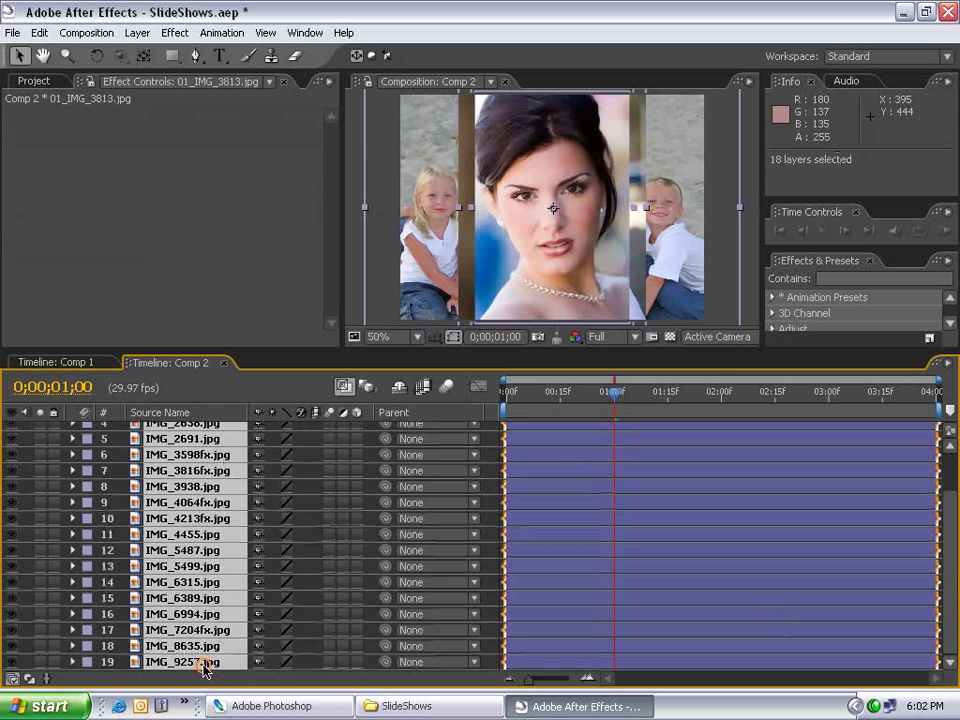
pyautogui.click(40, 33)
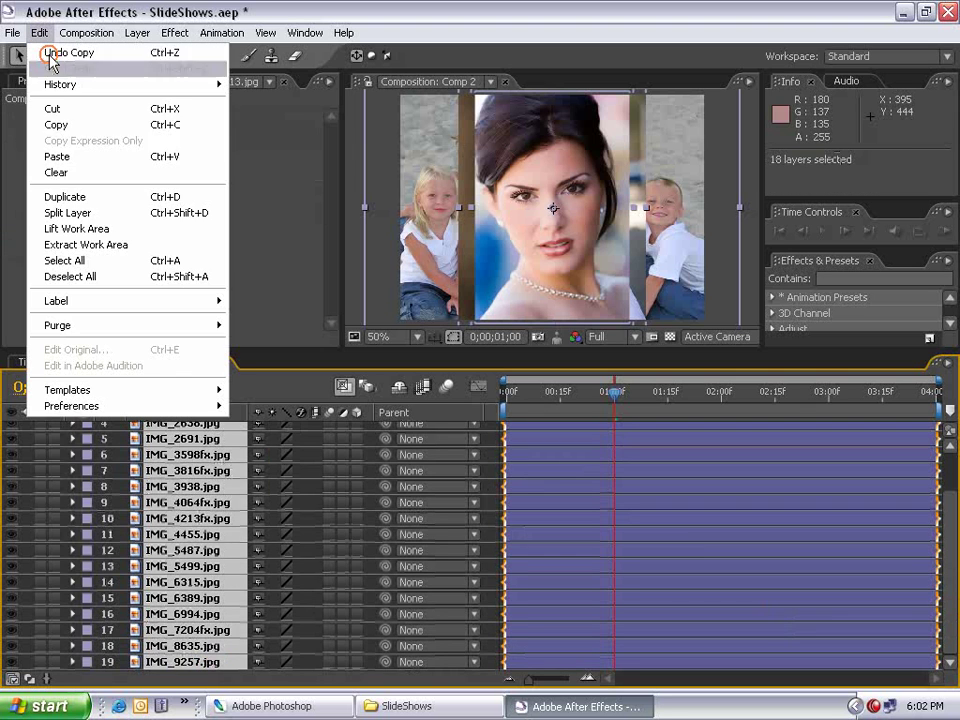
pyautogui.click(60, 156)
# Step: Select all 19 photo layers in Comp 2
pyautogui.scroll(3, 953, 575)
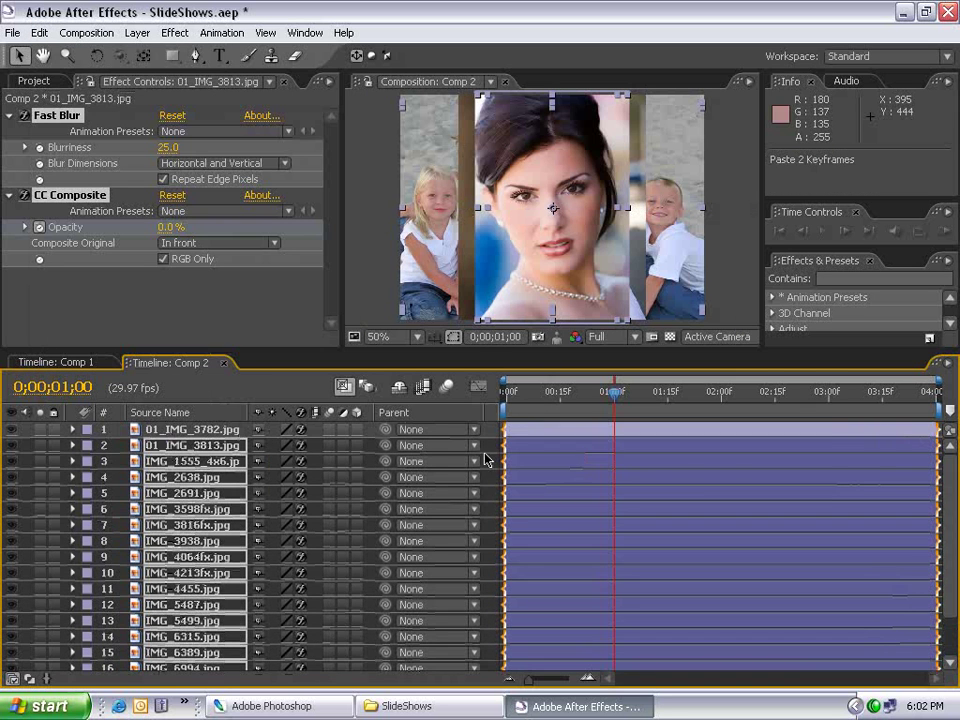
pyautogui.click(213, 430)
pyautogui.scroll(-2, 953, 536)
pyautogui.scroll(-1, 953, 536)
pyautogui.keyDown('shift'); pyautogui.click(185, 662); pyautogui.keyUp('shift')
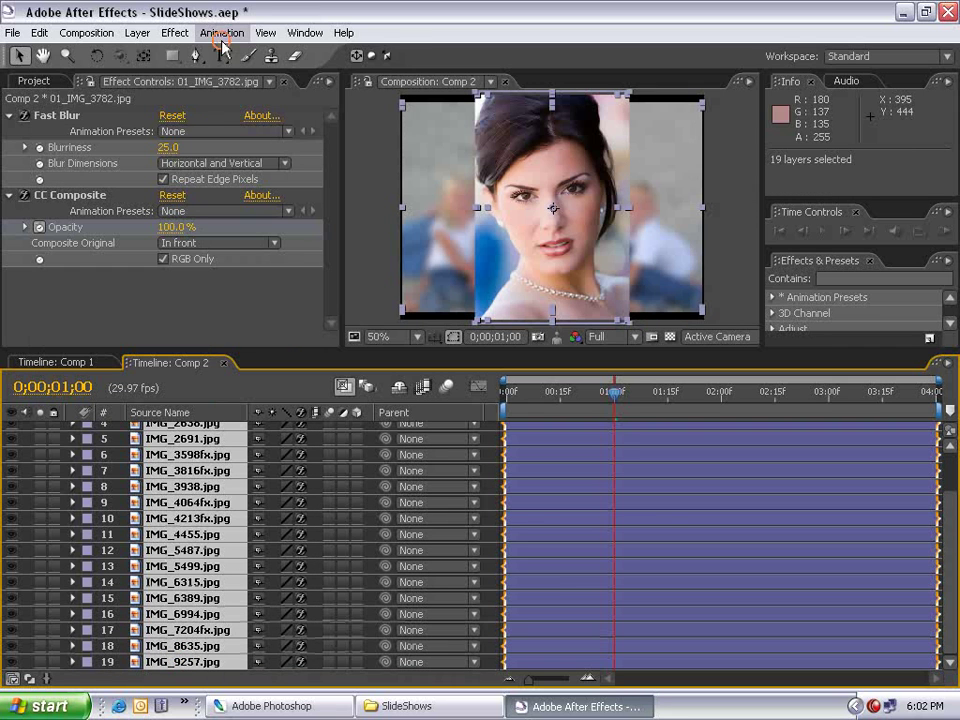
# Step: Sequence all 19 photos with 20-frame Dissolve Front Layer overlaps, then check Comp 2's duration
pyautogui.click(222, 36)
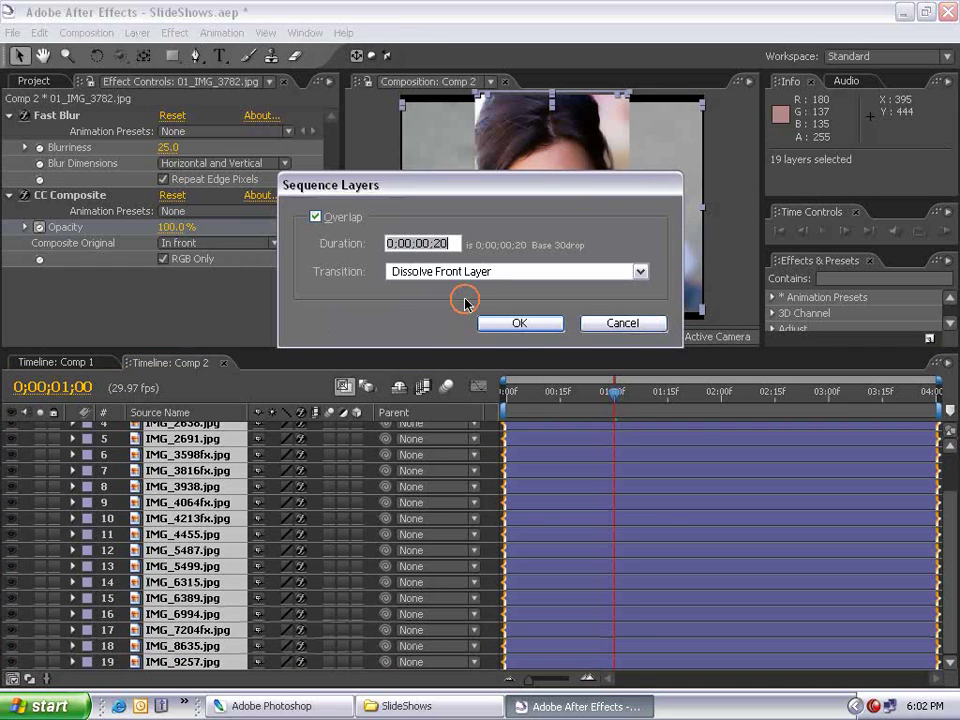
pyautogui.doubleClick(452, 244)
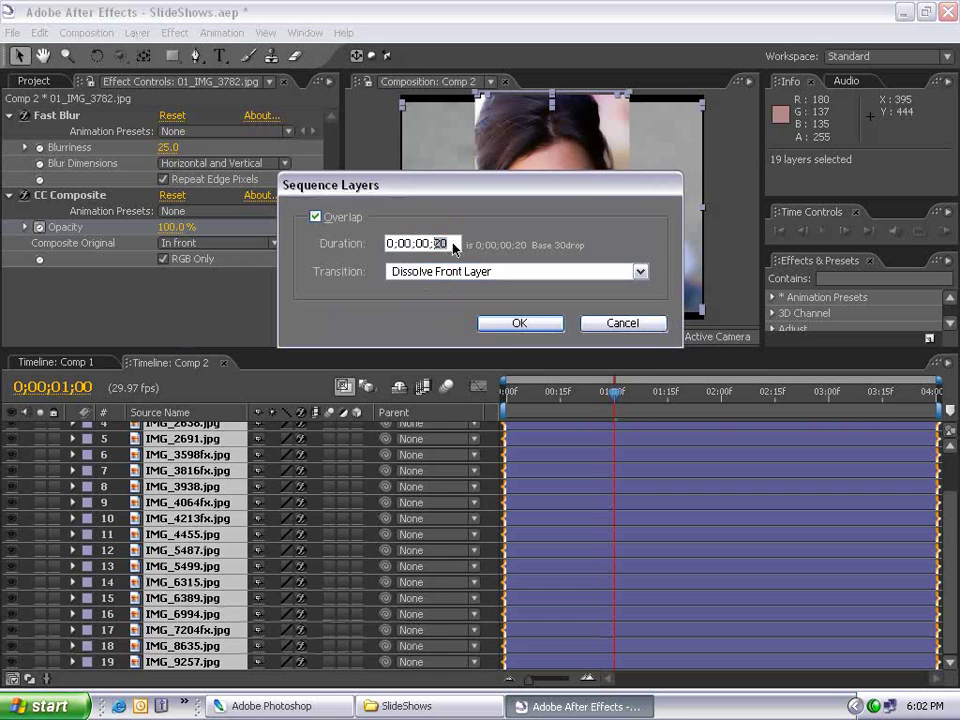
pyautogui.click(518, 323)
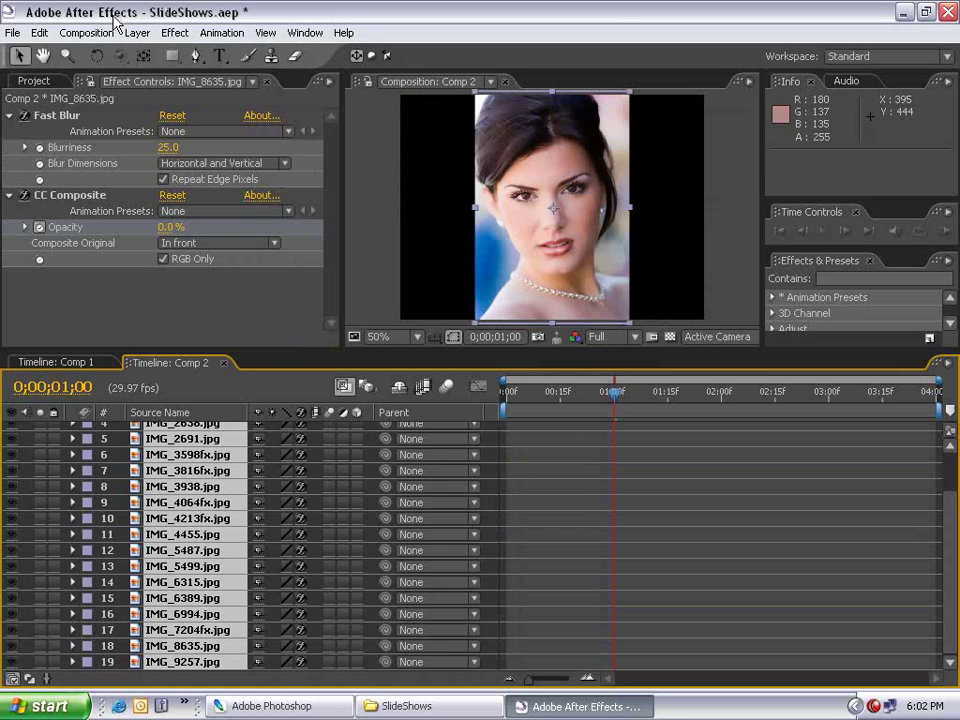
pyautogui.click(88, 32)
pyautogui.click(118, 75)
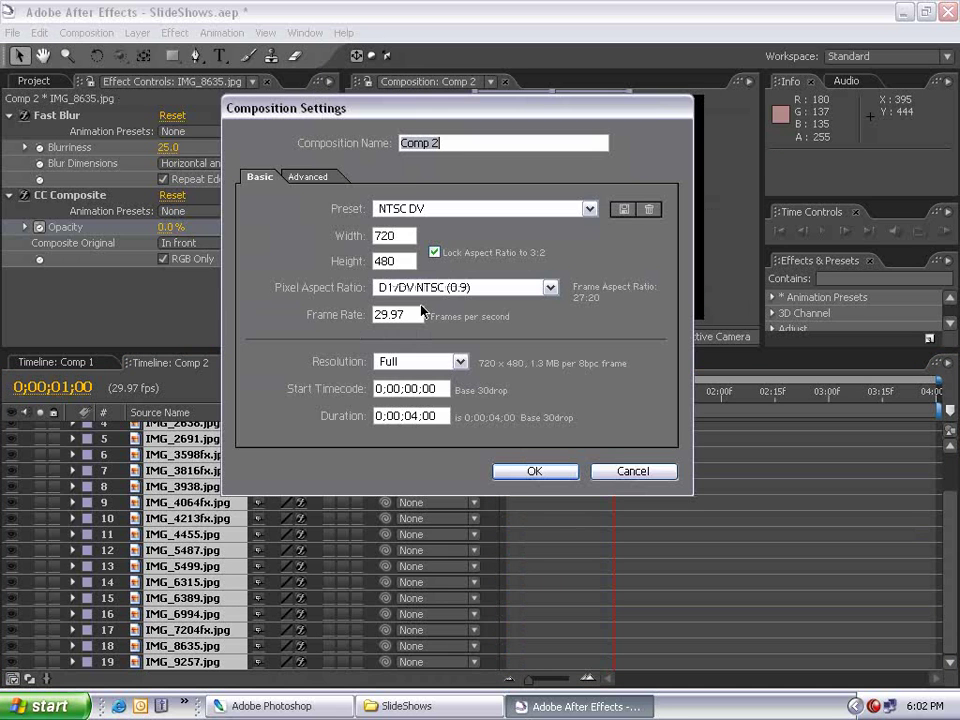
pyautogui.click(397, 415)
pyautogui.press('Return')
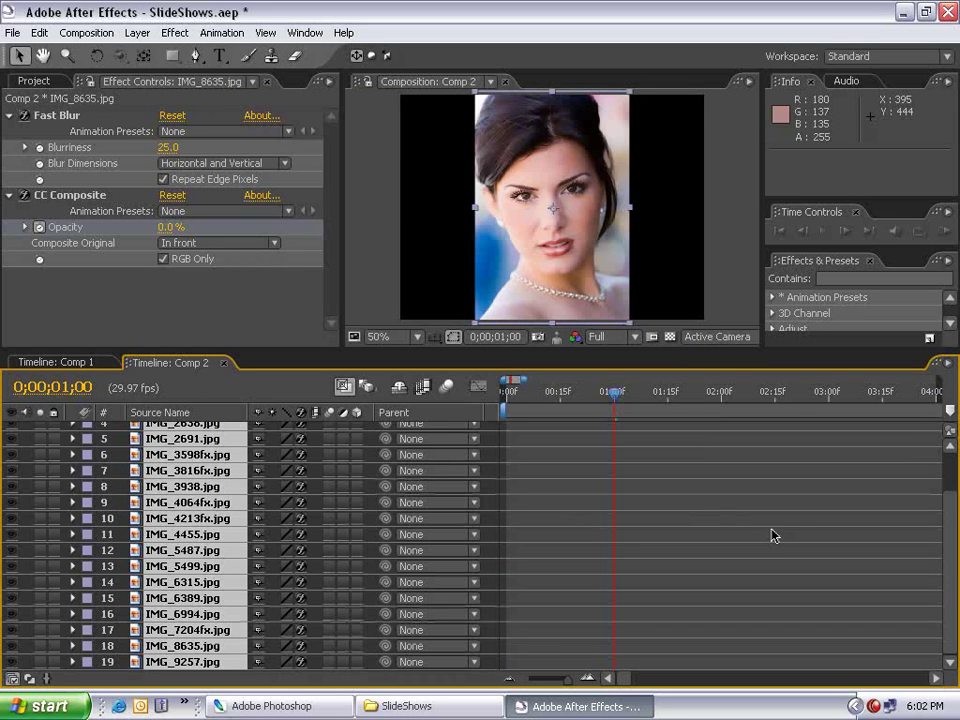
# Step: End the work area at IMG_9257's end and trim Comp 2 to it
pyautogui.press('-')
pyautogui.press('-')
pyautogui.press('-')
pyautogui.press('-')
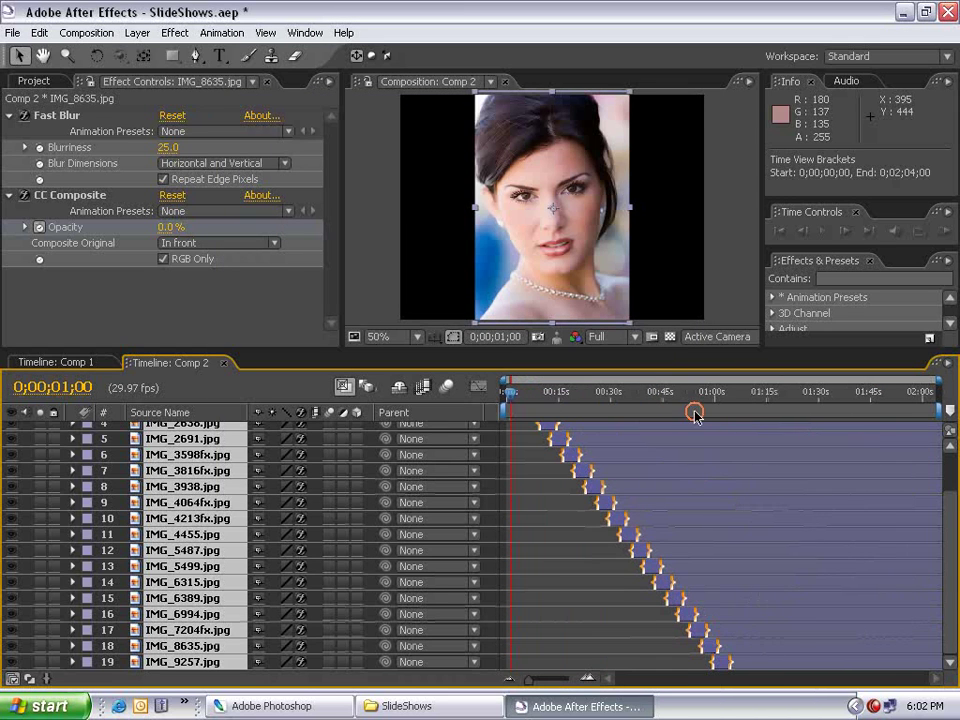
pyautogui.click(696, 648)
pyautogui.click(733, 661)
pyautogui.press('i')
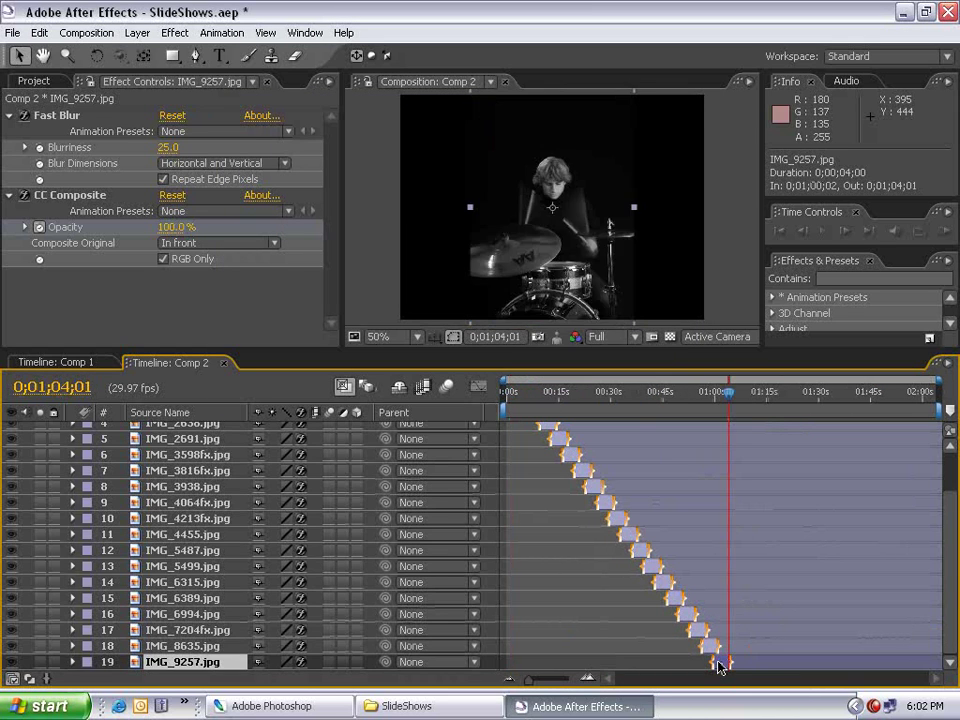
pyautogui.rightClick(636, 408)
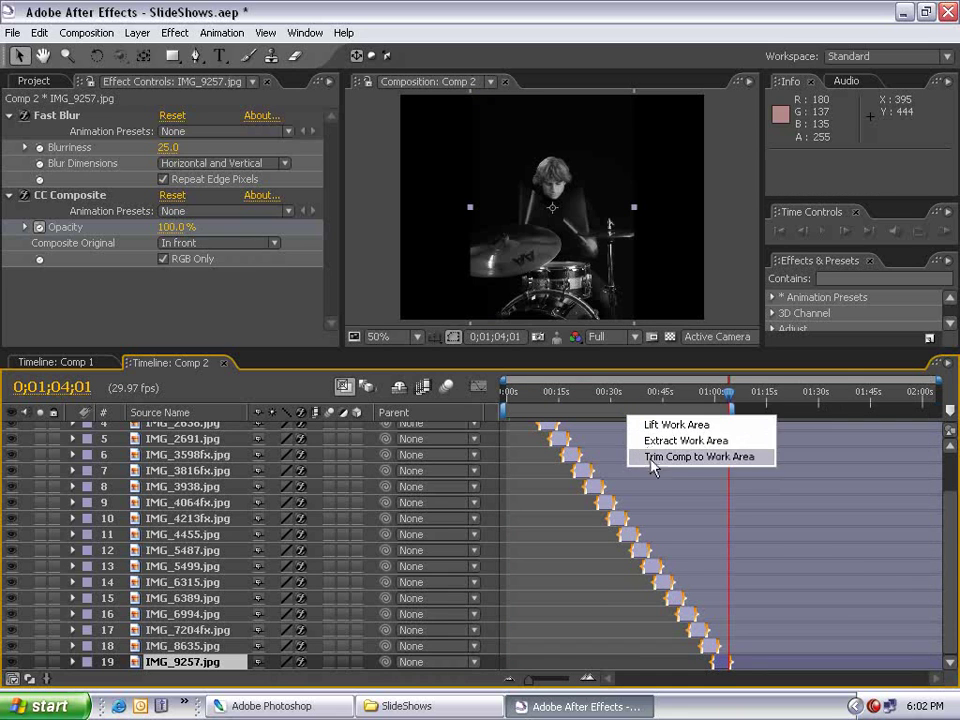
pyautogui.click(655, 458)
pyautogui.click(638, 589)
pyautogui.moveTo(912, 393); pyautogui.dragTo(505, 393)
# Step: Keyframe 01_IMG_3782's opacity from 0% at frame 0 to 100% ten frames later
pyautogui.scroll(3, 951, 535)
pyautogui.click(190, 429)
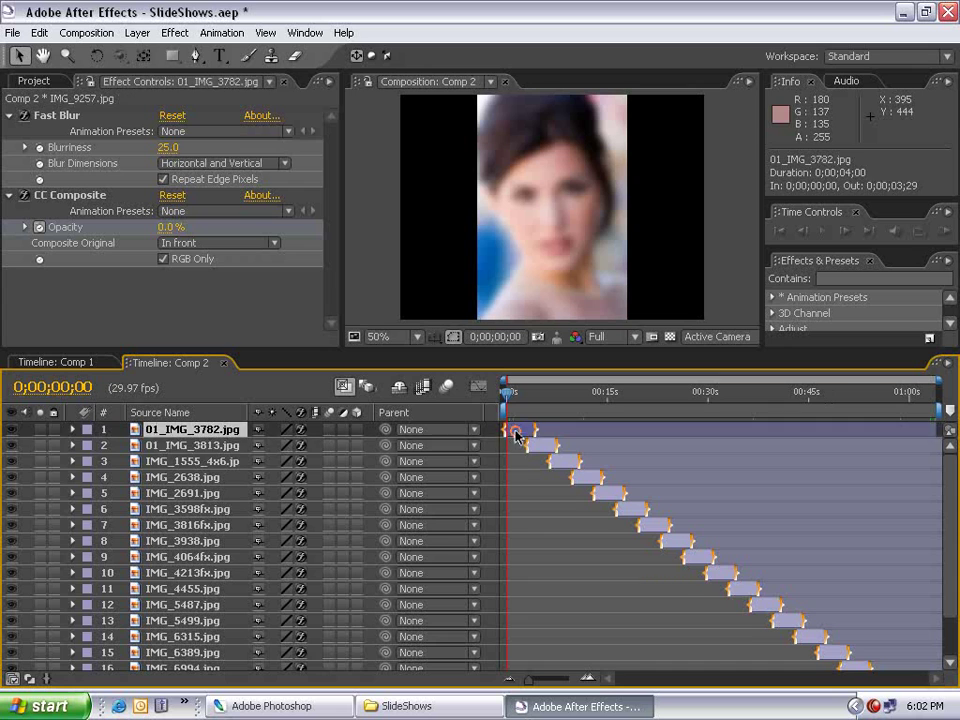
pyautogui.press('t')
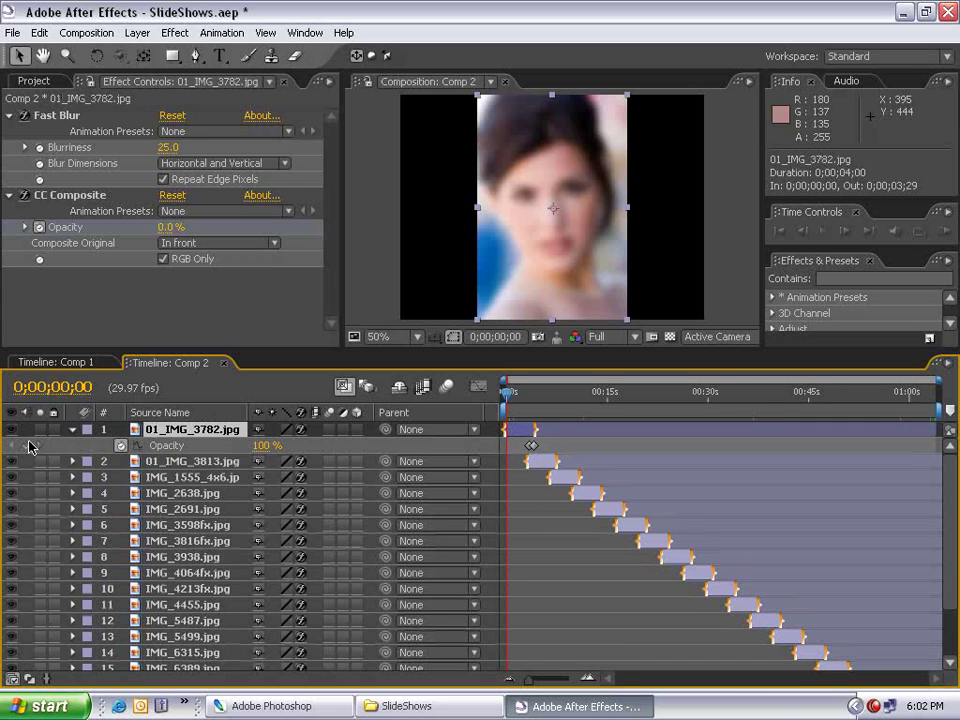
pyautogui.click(26, 445)
pyautogui.click(261, 445)
pyautogui.write('0')
pyautogui.press('Return')
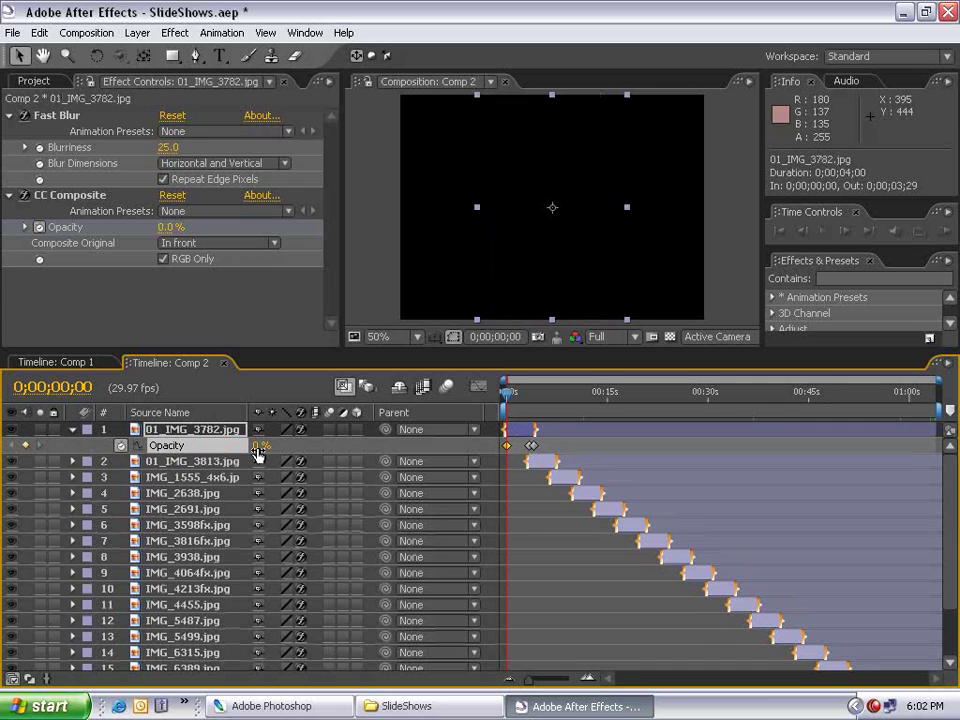
pyautogui.hotkey('shift', 'pagedown')
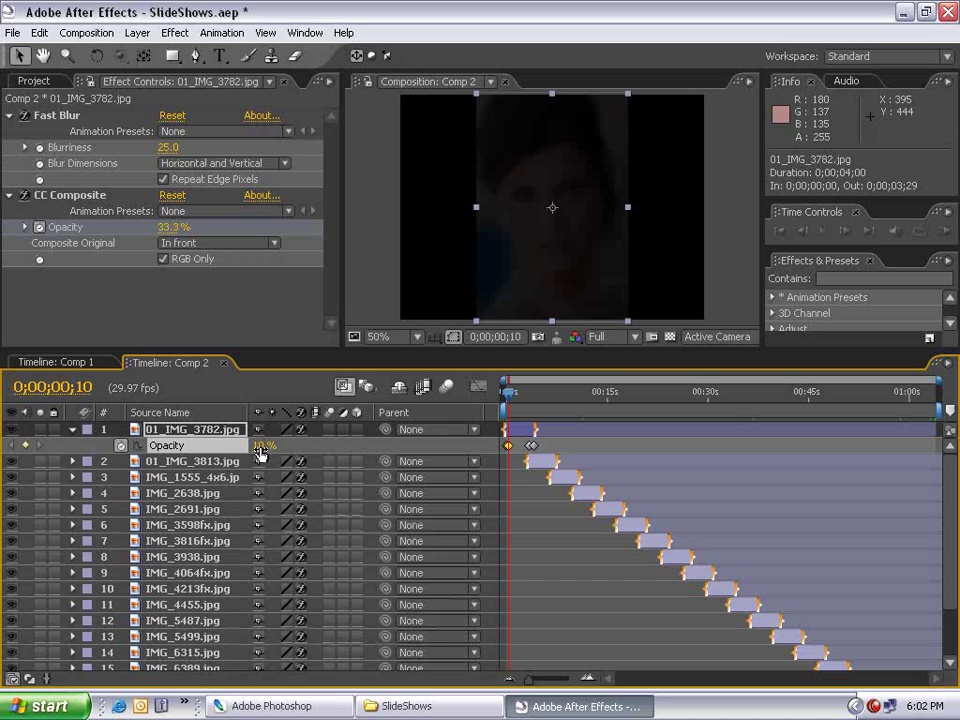
pyautogui.press('Return')
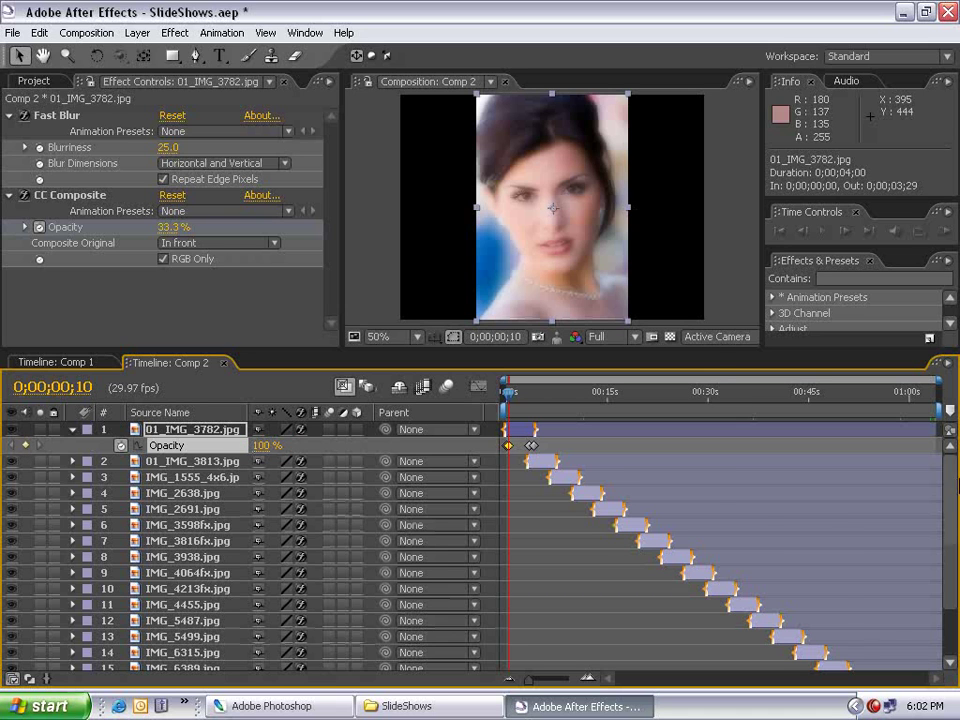
# Step: Keyframe IMG_9257's opacity from 100% ten frames before its end to 0% at the end
pyautogui.scroll(-3, 922, 640)
pyautogui.click(922, 662)
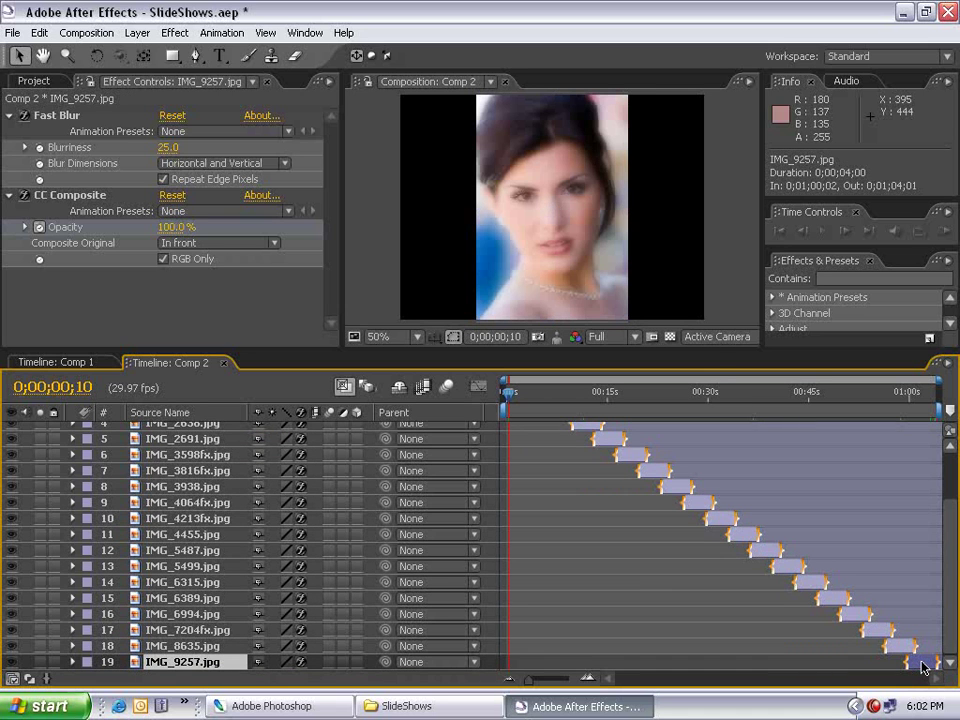
pyautogui.press('o')
pyautogui.press('t')
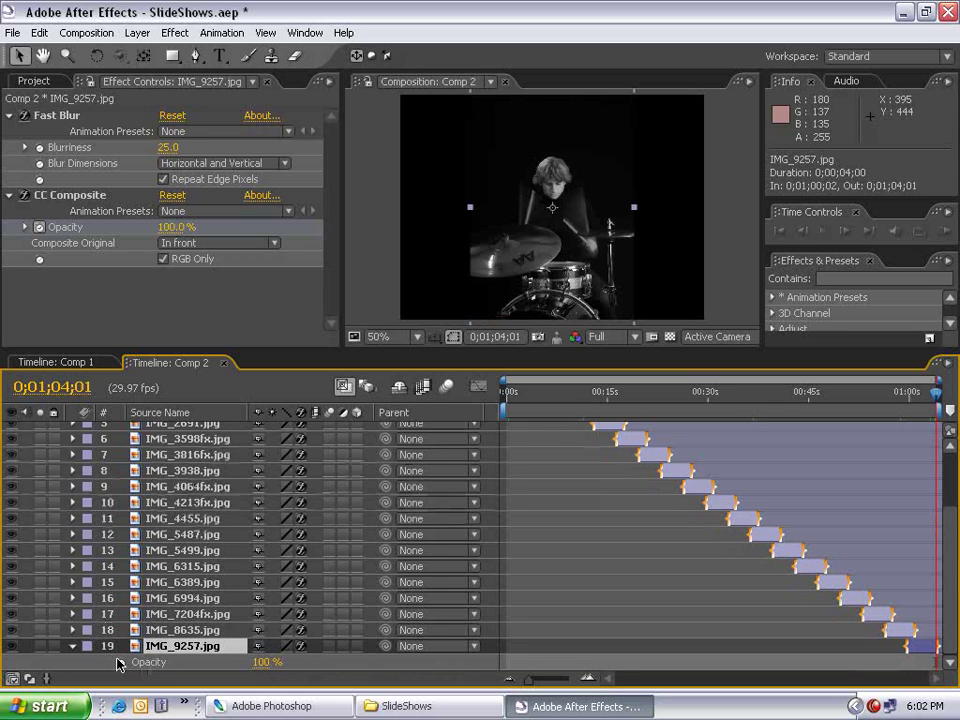
pyautogui.click(121, 662)
pyautogui.click(263, 662)
pyautogui.write('0')
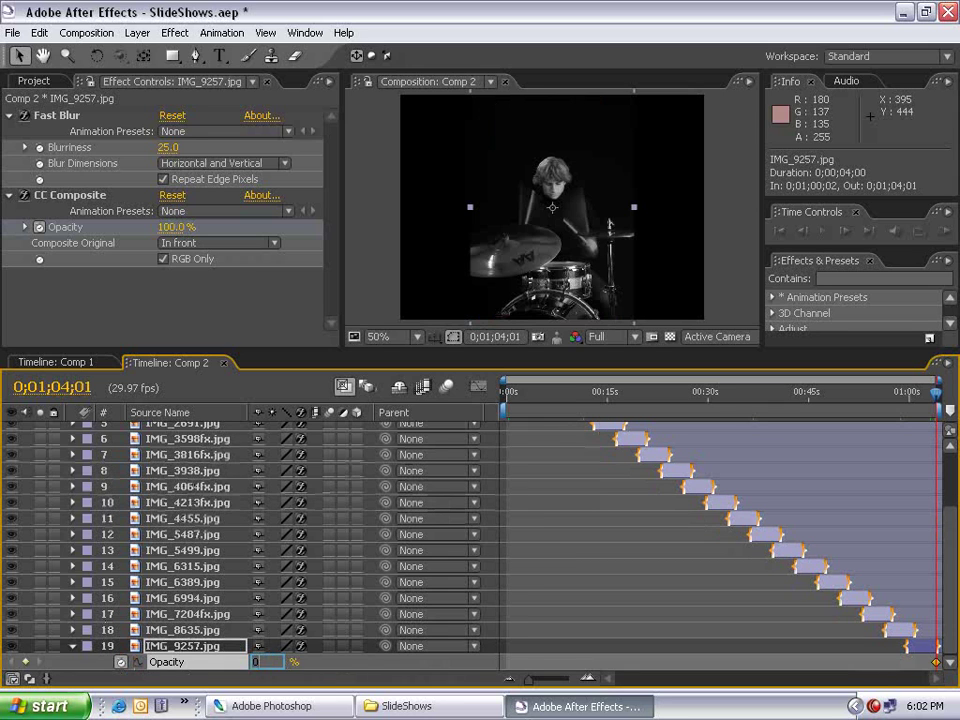
pyautogui.press('Return')
pyautogui.hotkey('shift', 'pageup')
pyautogui.hotkey('shift', 'pageup')
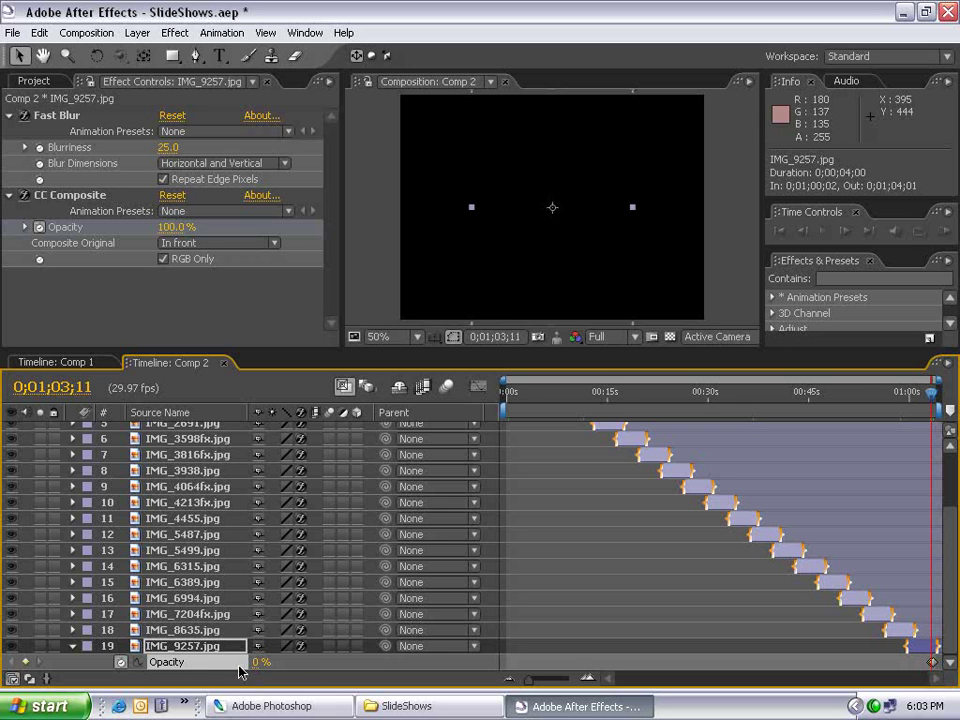
pyautogui.moveTo(241, 670); pyautogui.dragTo(925, 663)
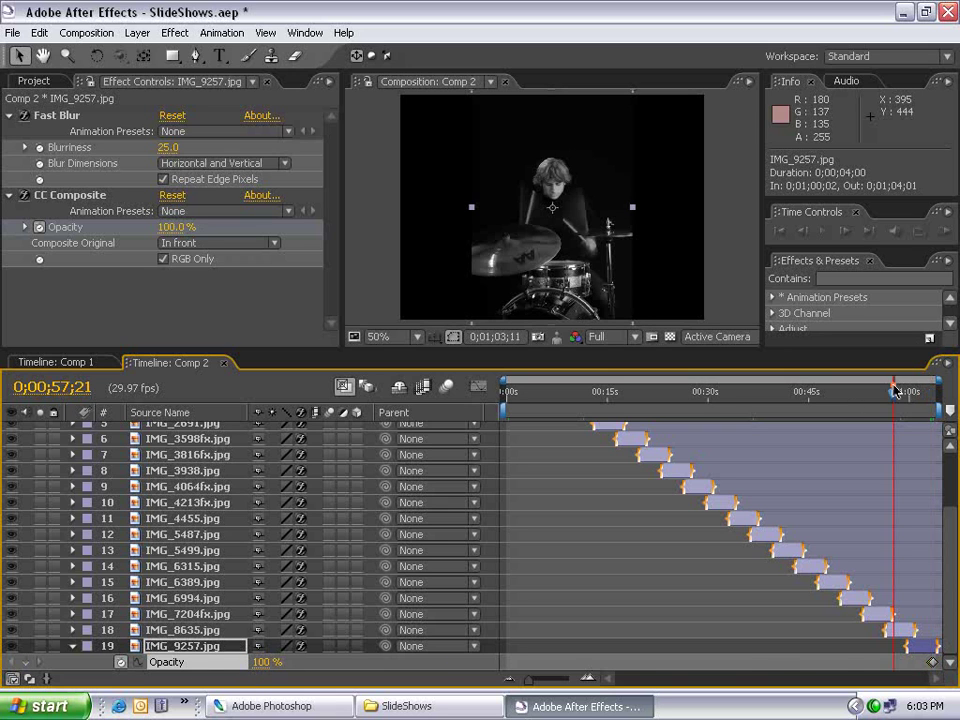
pyautogui.click(553, 268)
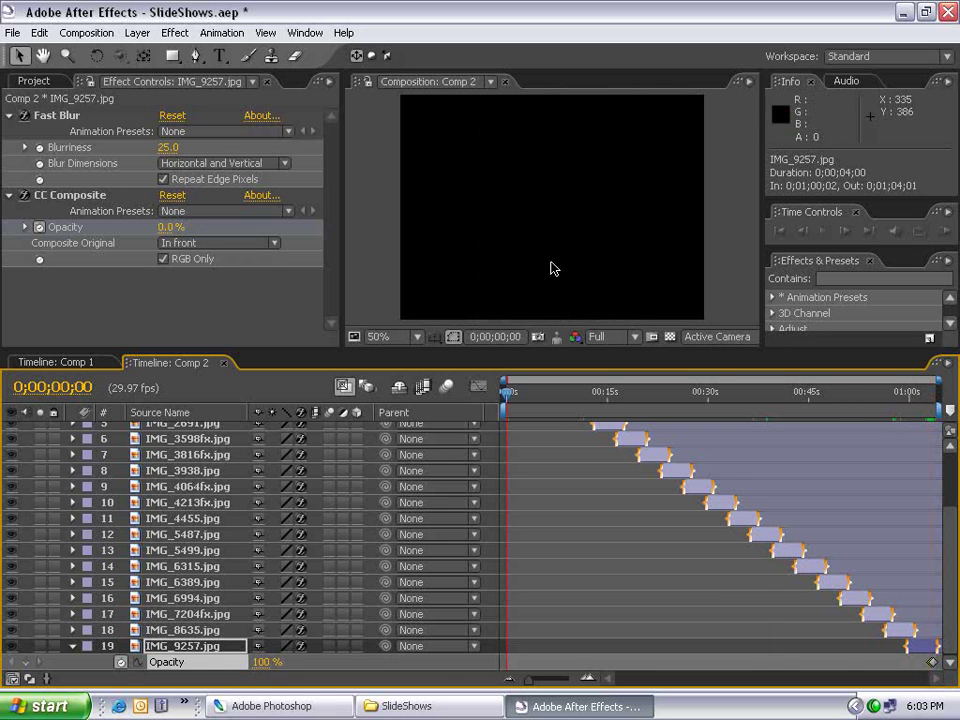
pyautogui.press('`')
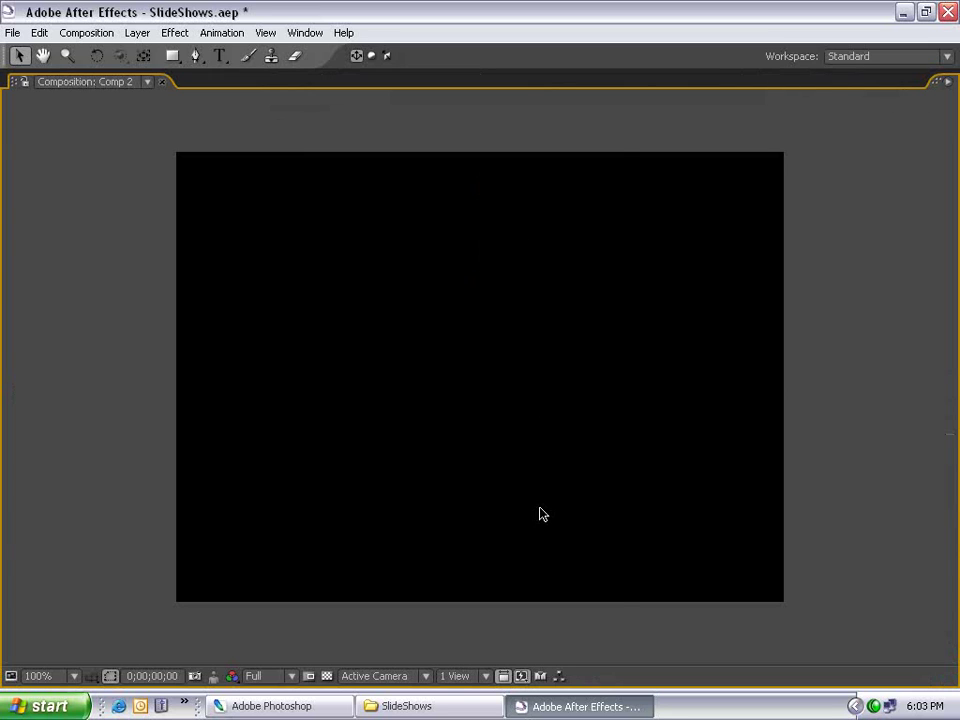
pyautogui.press('space')
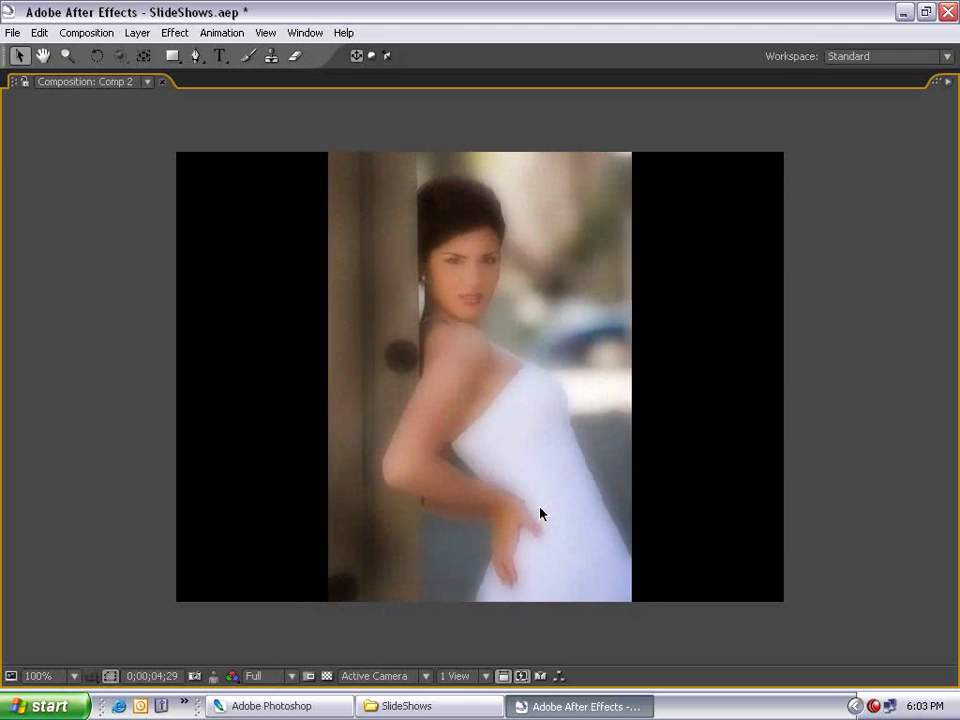
# Step: End the preview and add Comp 2 to the Render Queue as Comp 2.mov with Best Settings
pyautogui.click(556, 472)
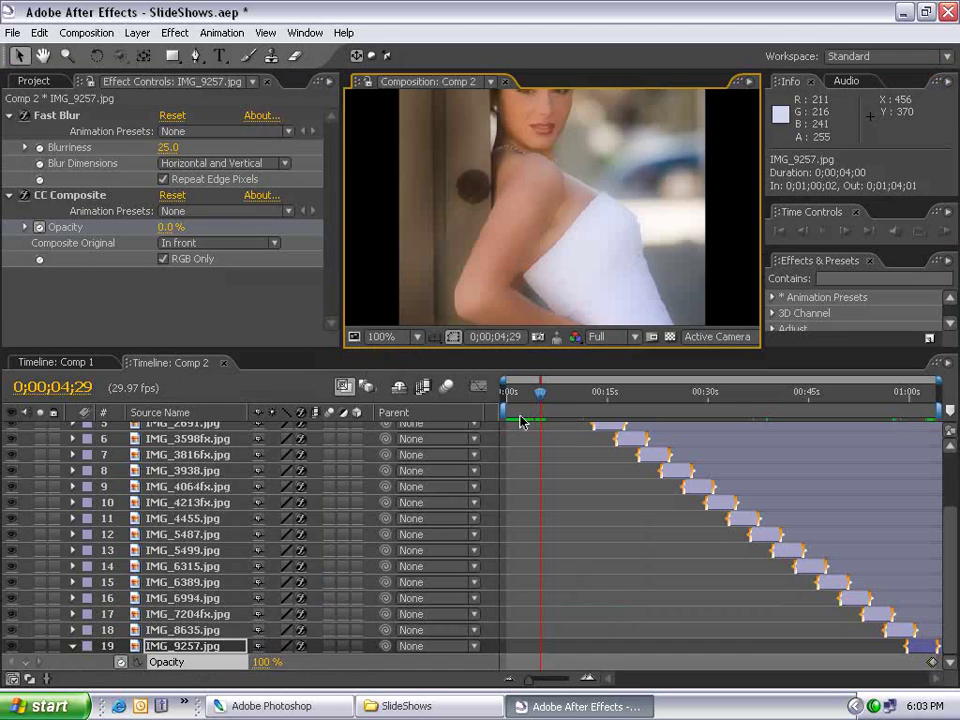
pyautogui.scroll(-2, 376, 240)
pyautogui.click(86, 32)
pyautogui.click(89, 163)
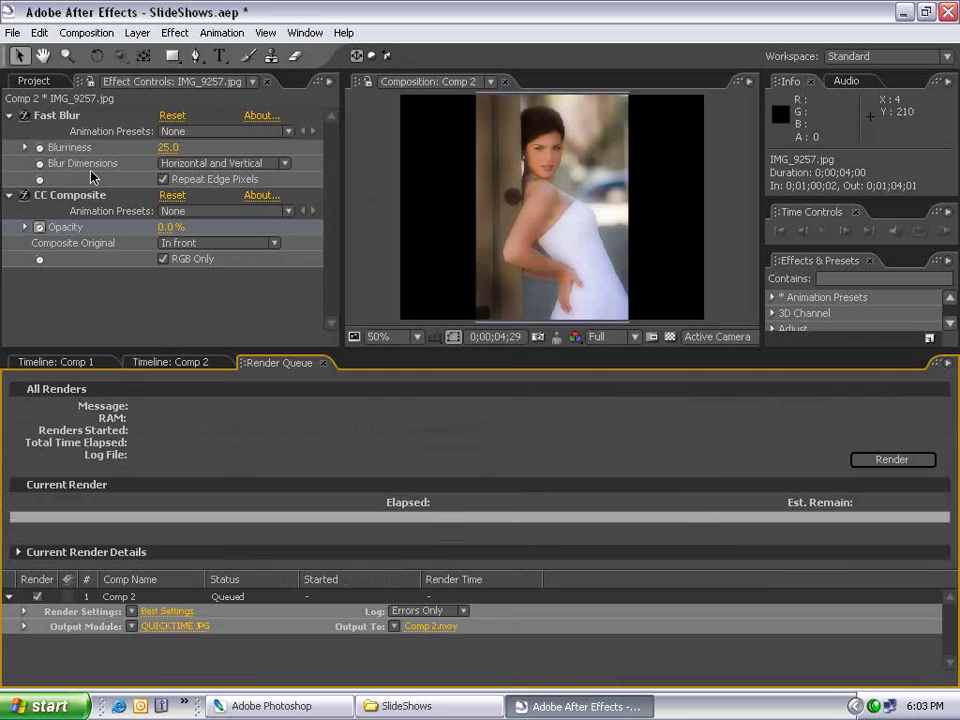
pyautogui.doubleClick(303, 365)
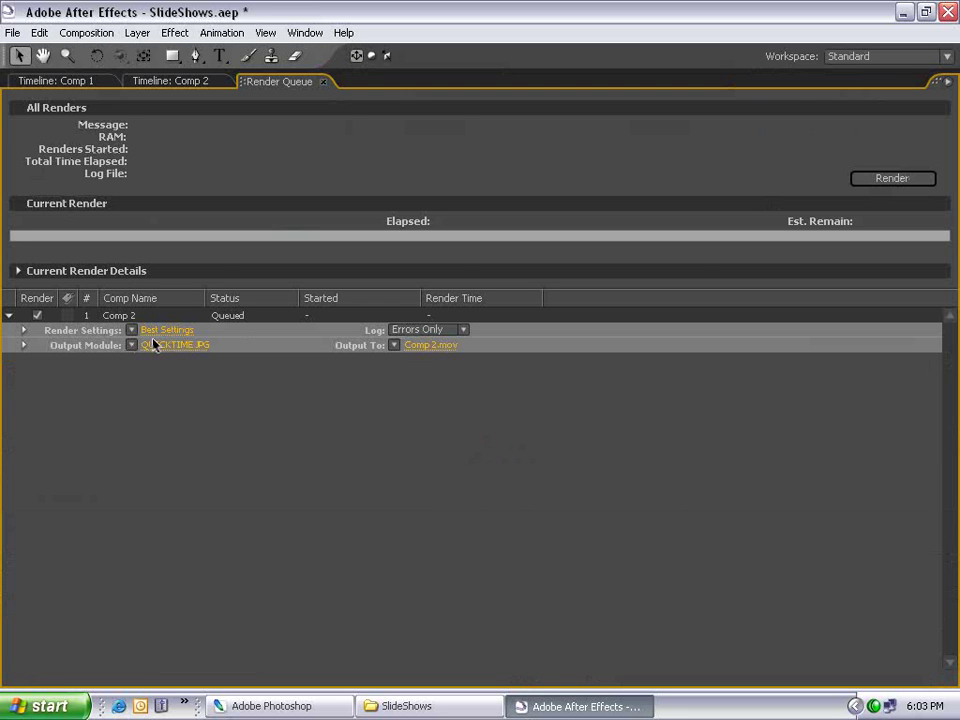
pyautogui.press('`')
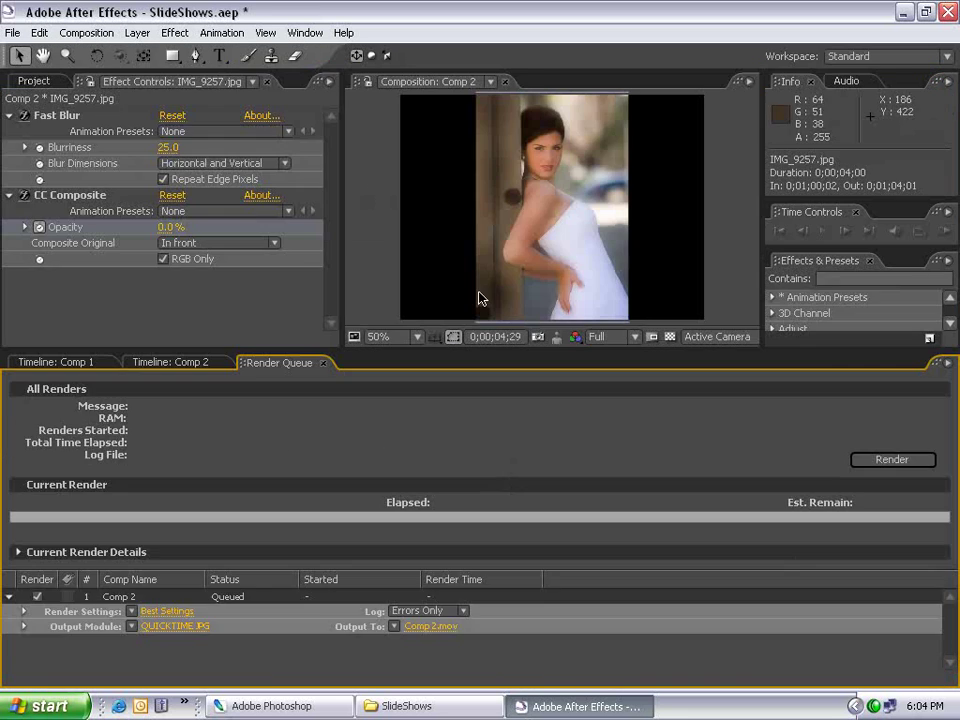